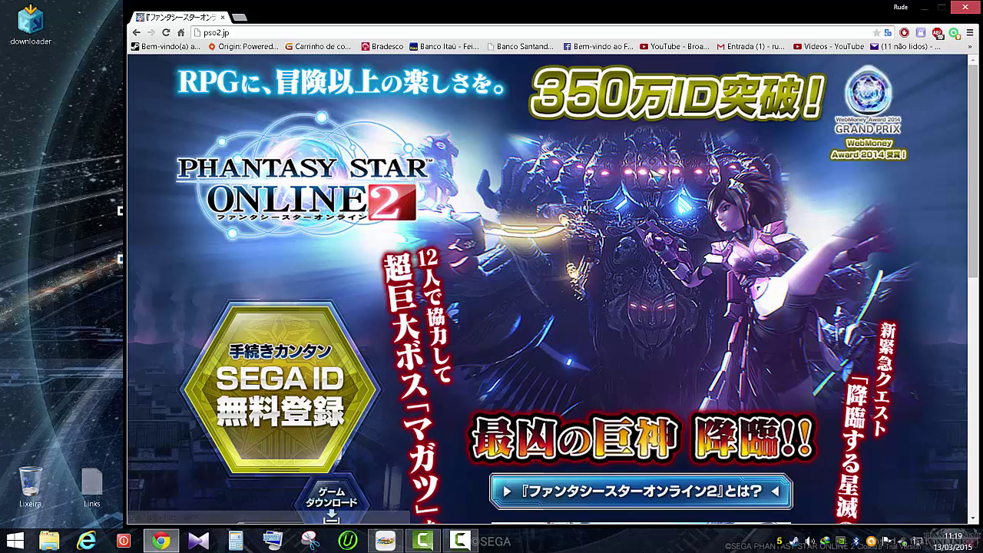
Step: Maximize the browser, open the game download page from the Phantasy Star Online 2 home page and bring the downloader.exe instructions into view
left_click(941, 8)
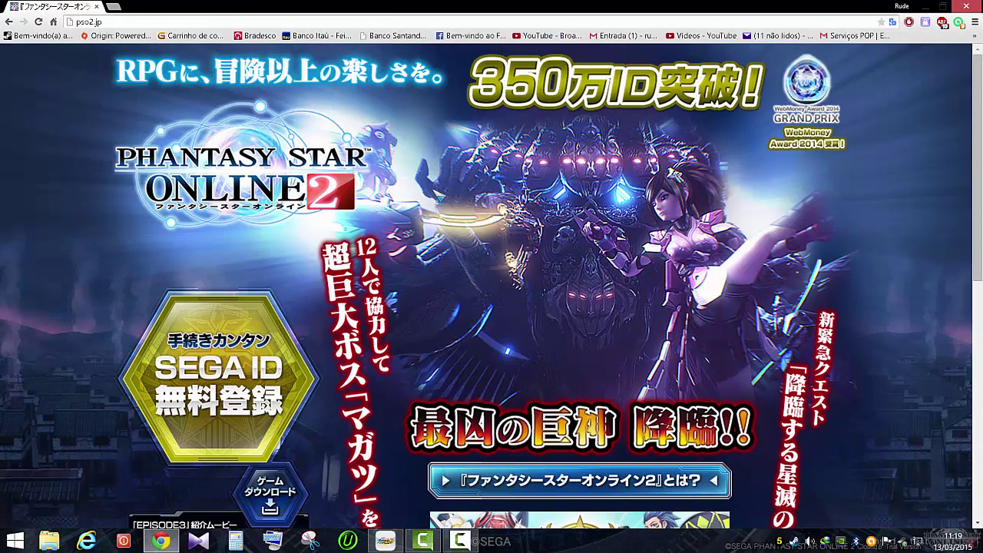
scroll(81, 261, "down", 2)
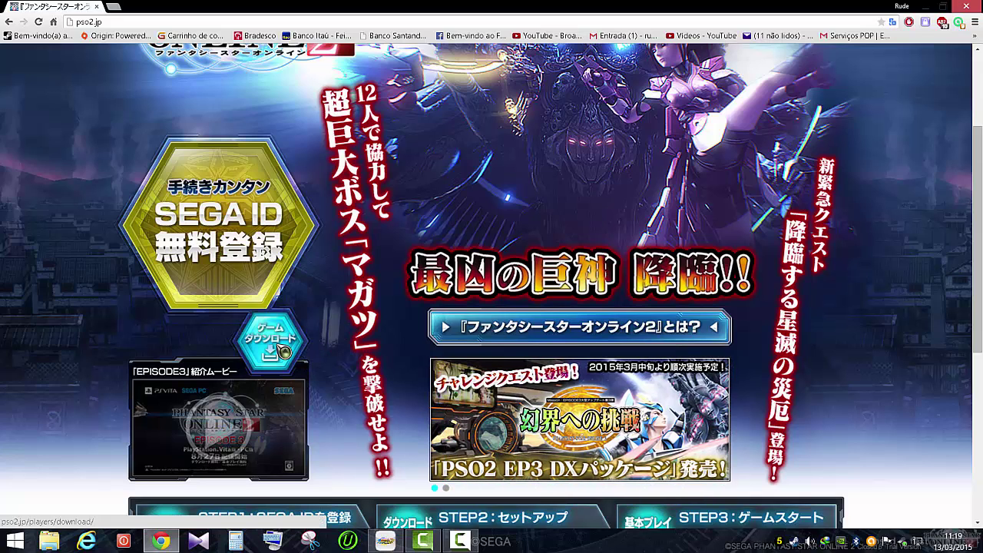
left_click(284, 351)
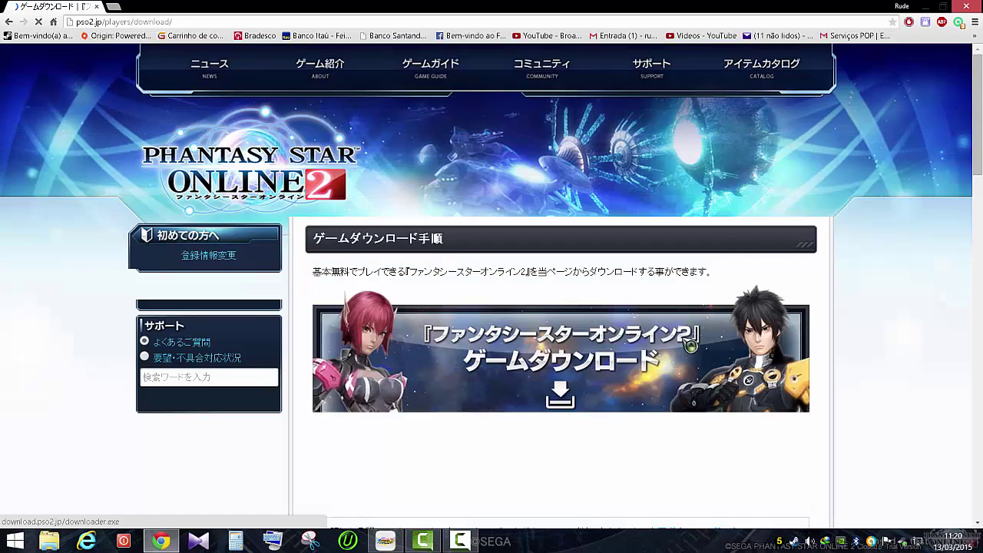
scroll(851, 374, "down", 5)
scroll(860, 333, "up", 2)
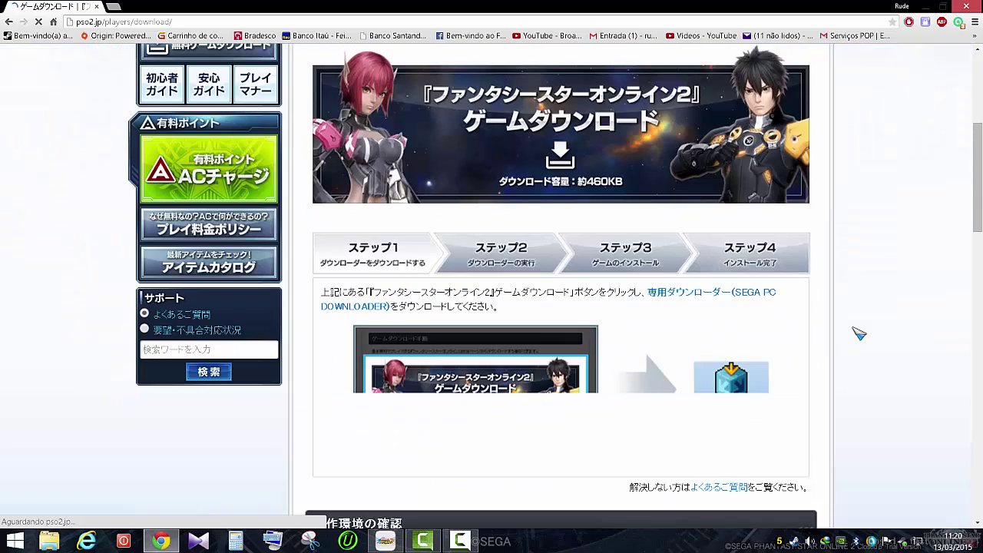
middle_click(931, 489)
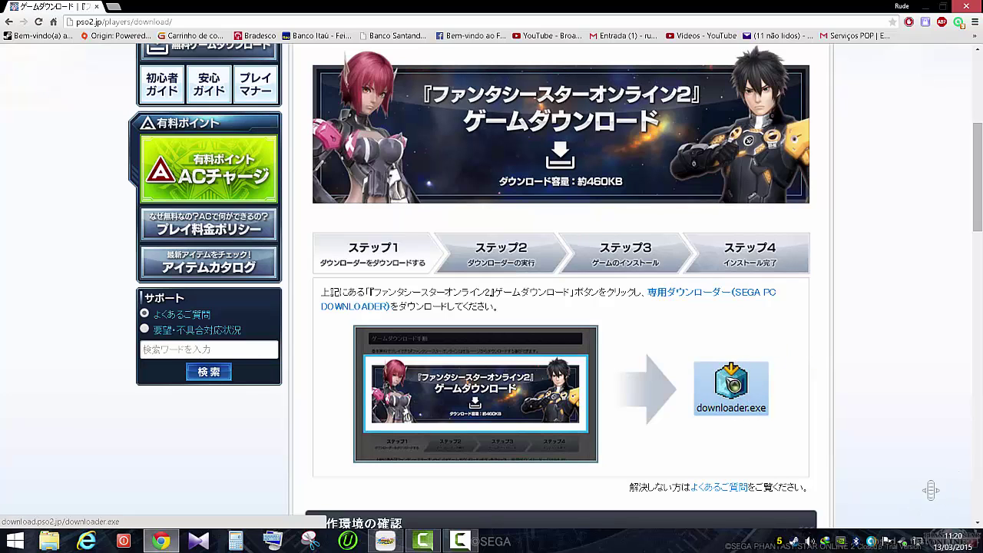
Step: Start a download of downloader.exe from the page and cancel it in the download dialog
left_click(732, 388)
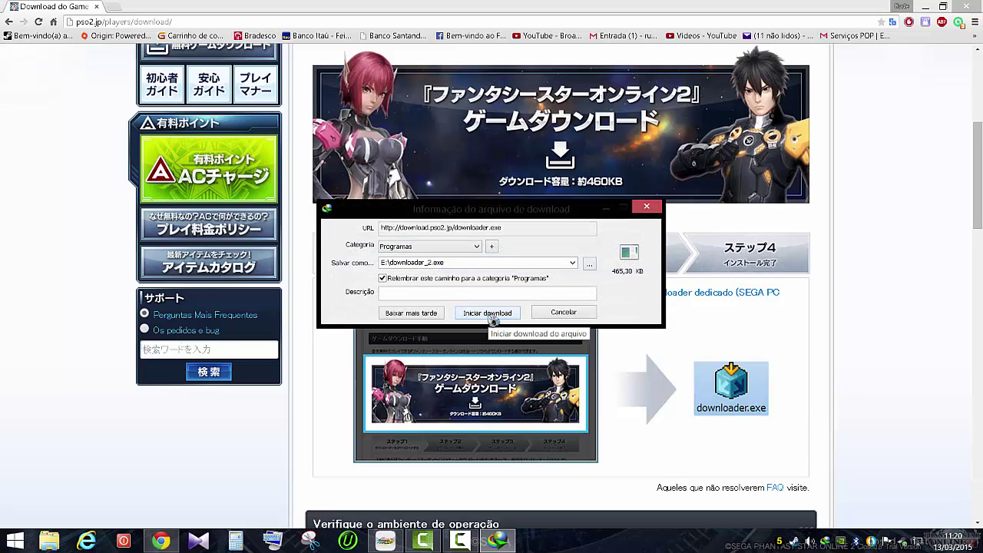
left_click(573, 314)
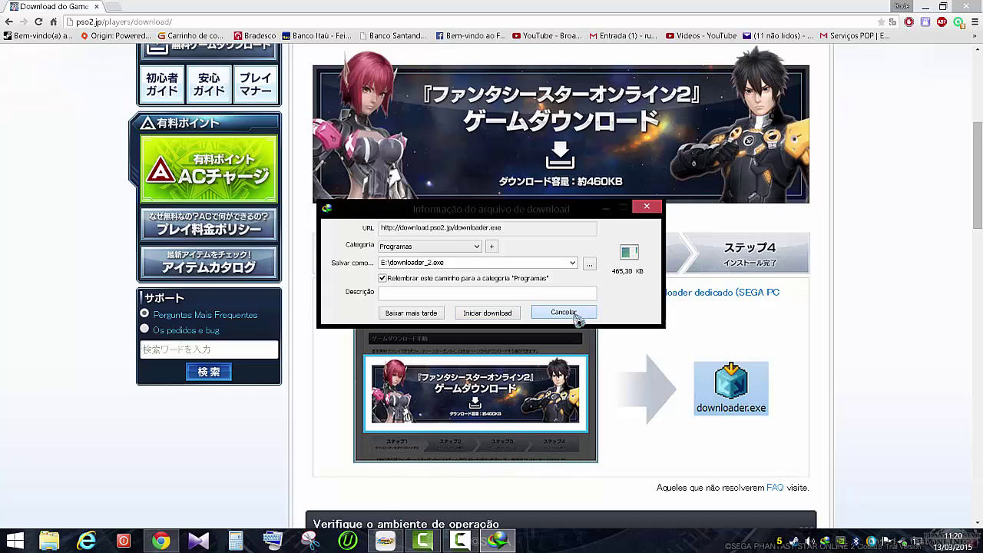
Step: Minimize the browser and run the downloader file on the desktop as administrator
left_click(926, 13)
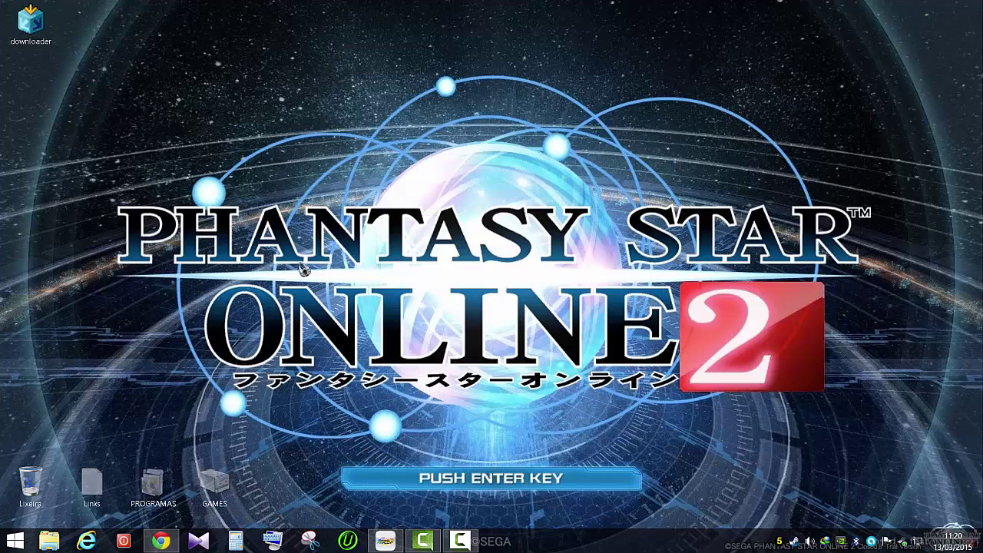
mouse_move(58, 54)
left_mouse_down()
mouse_move(349, 100)
mouse_move(338, 86)
mouse_move(49, 37)
left_mouse_up()
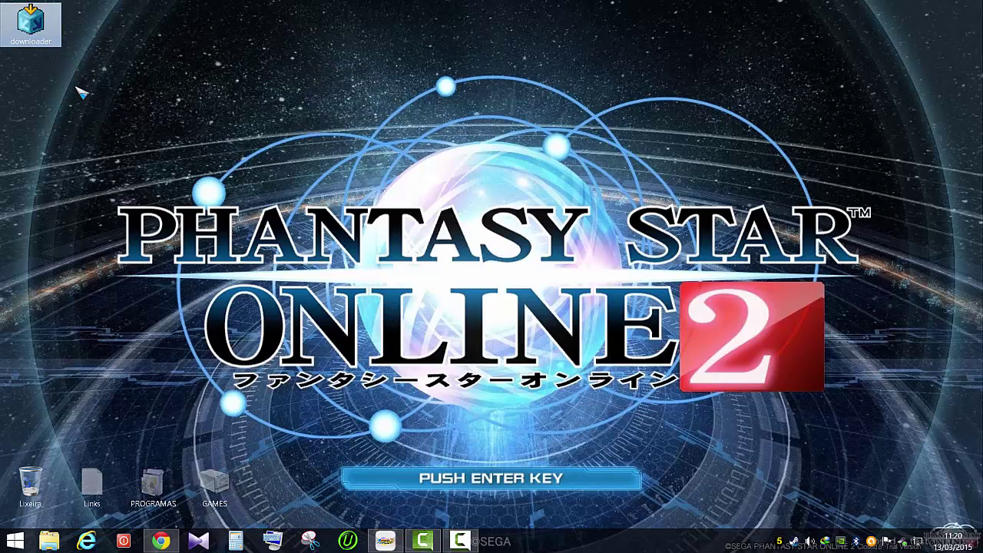
right_click(51, 44)
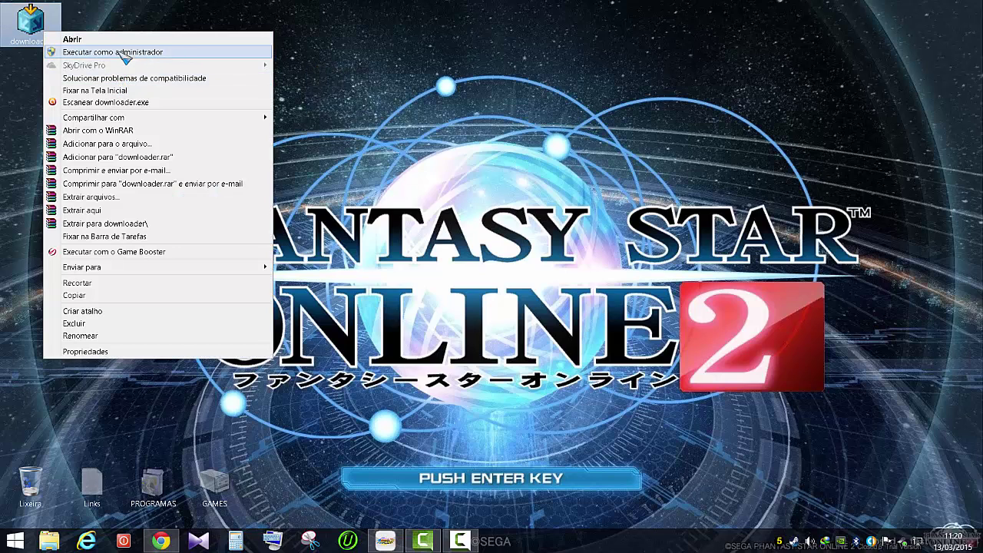
left_click(121, 51)
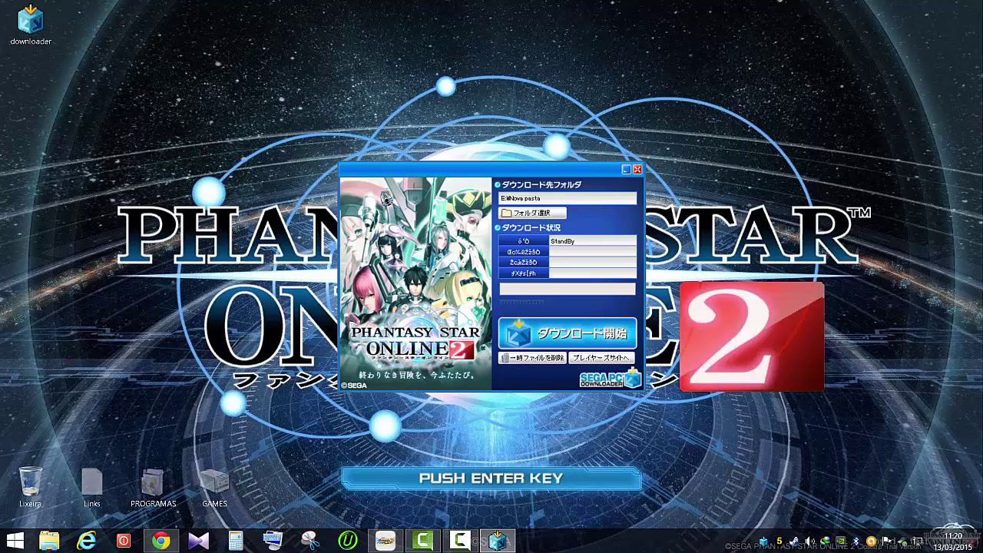
Step: Browse for the download destination folder and set it to the Desktop
left_click(532, 213)
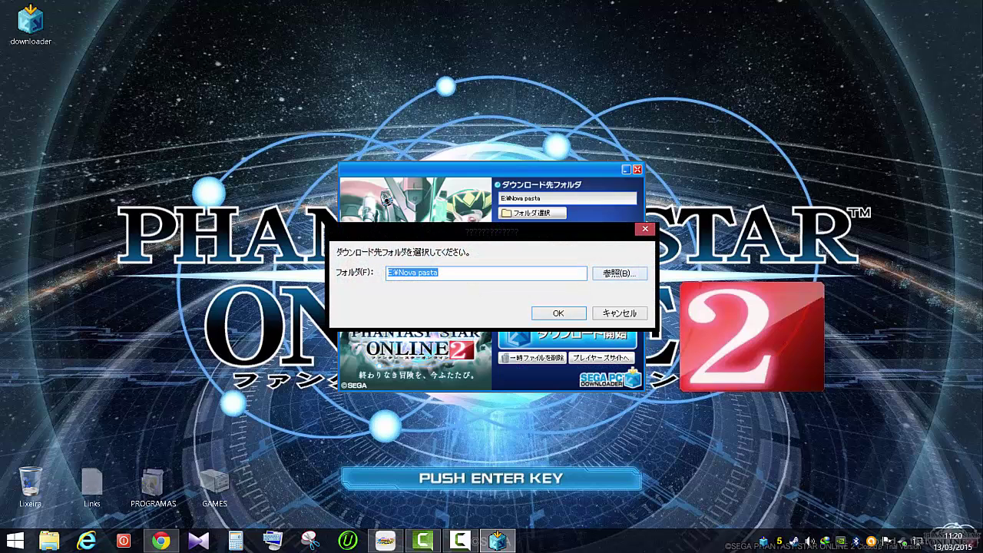
key("Tab")
key("space")
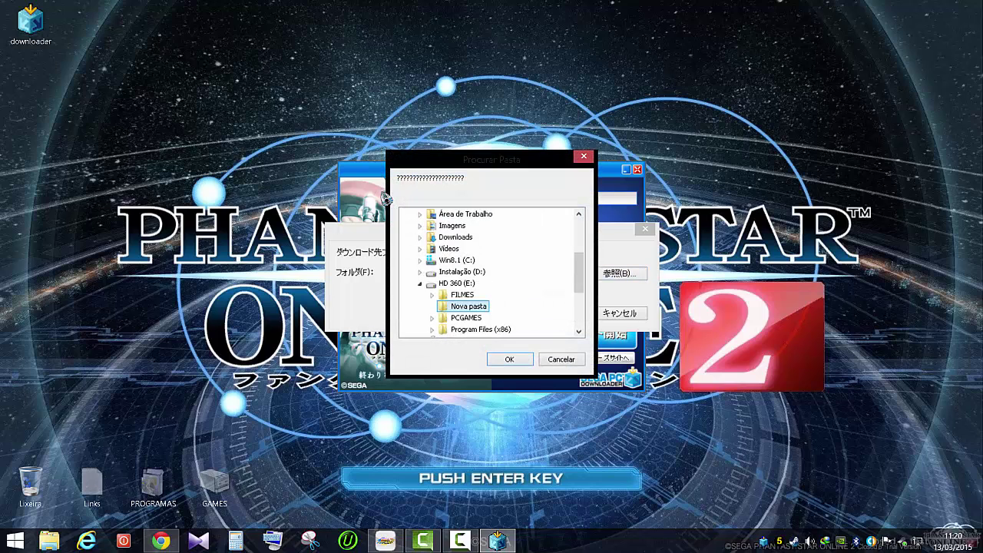
key("Home")
key("Return")
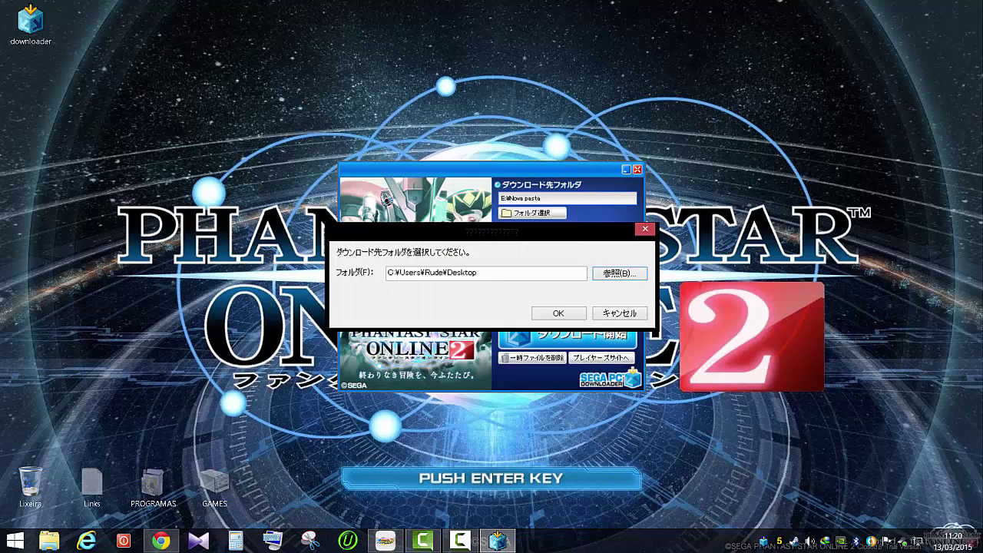
key("Return")
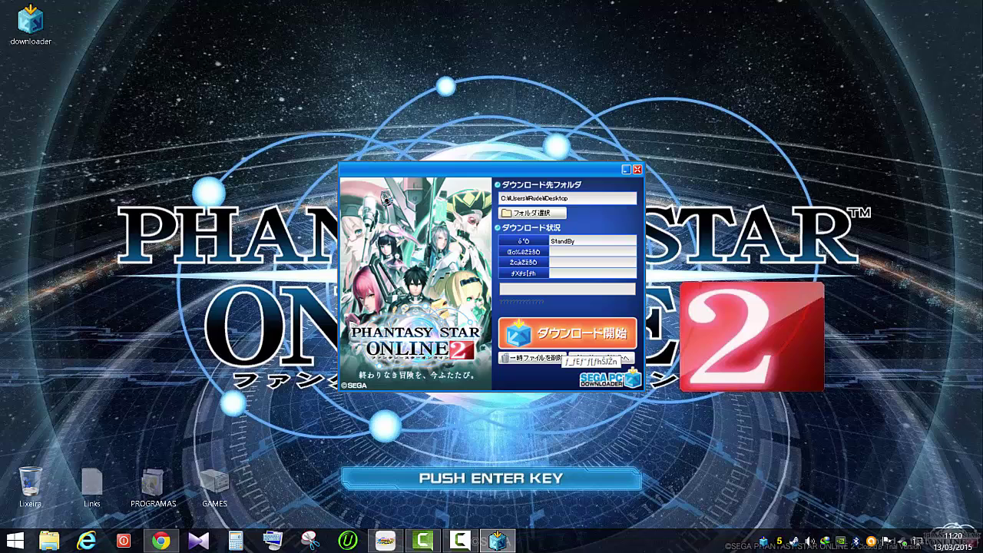
Step: Start the game setup download and agree to launch the downloaded installer
key("Return")
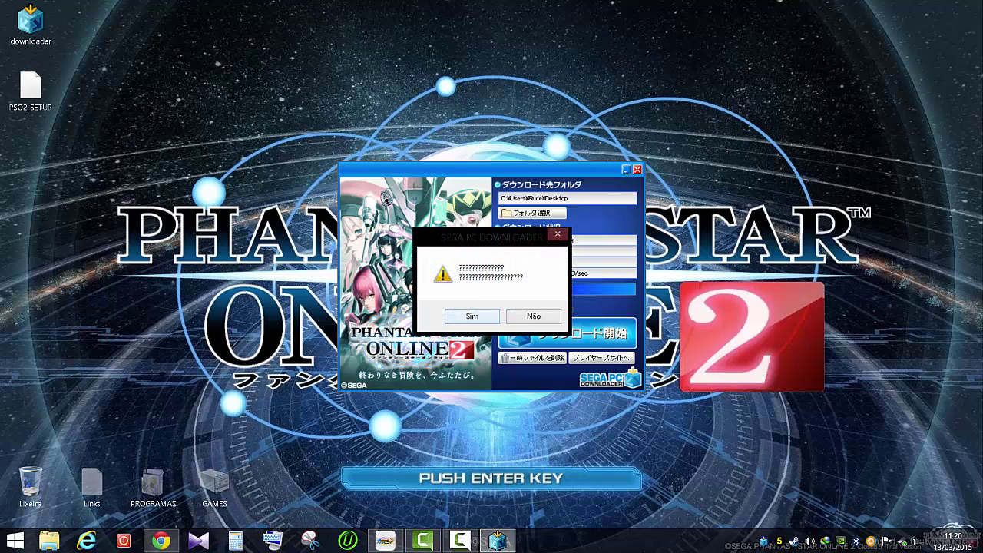
key("Return")
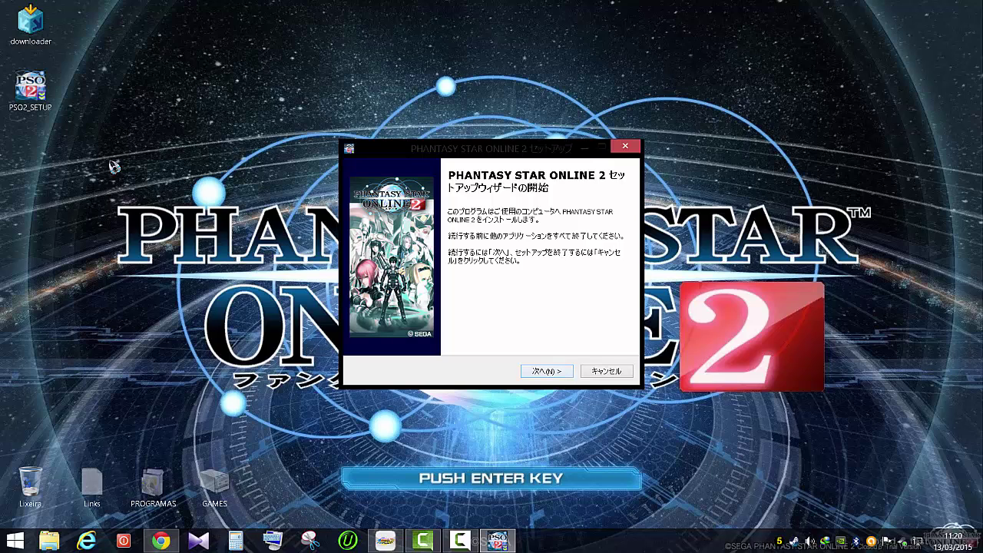
Step: Go past the setup wizard's welcome page and accept the software licence agreement
key("Return")
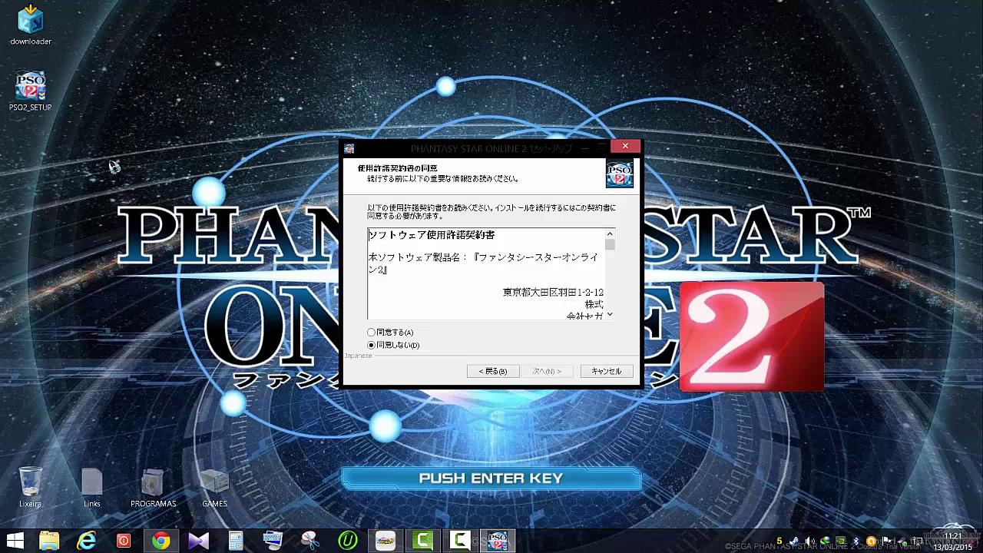
key("alt+a")
key("Return")
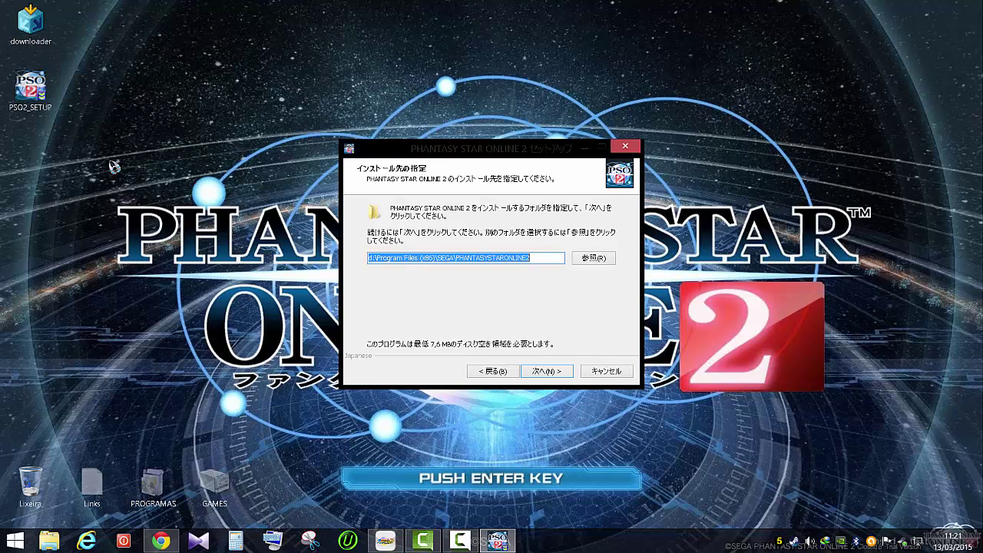
Step: Check the available drives in File Explorer and set the installation path to e:\Program Files (x86)\SEGA\PHANTASYSTARONLINE2
left_click(49, 540)
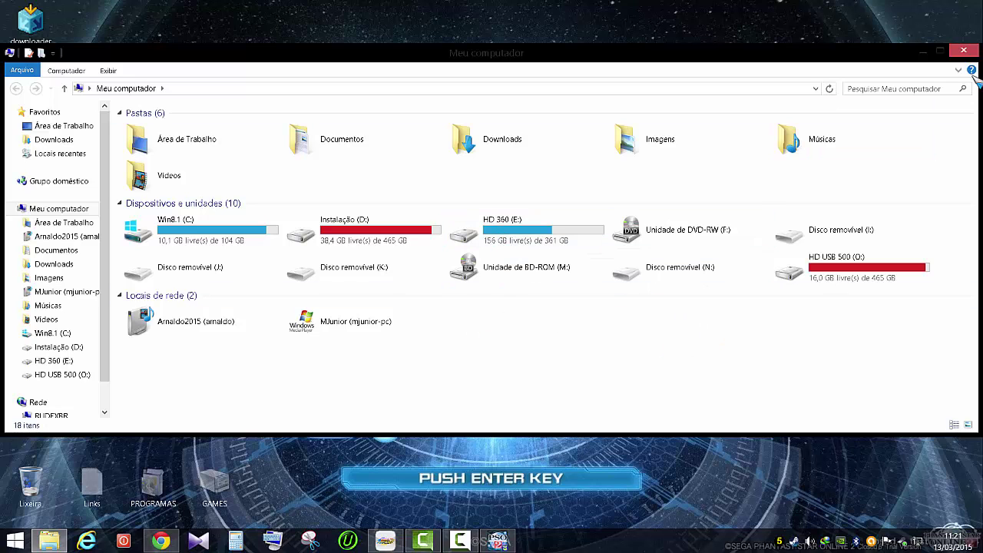
left_click(965, 51)
key("End")
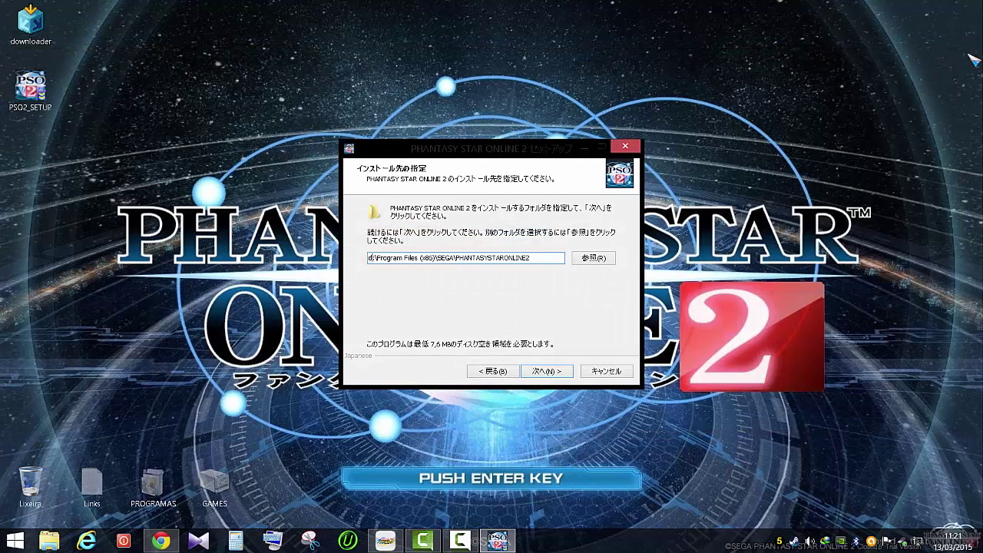
key("Delete")
type("e")
key("Return")
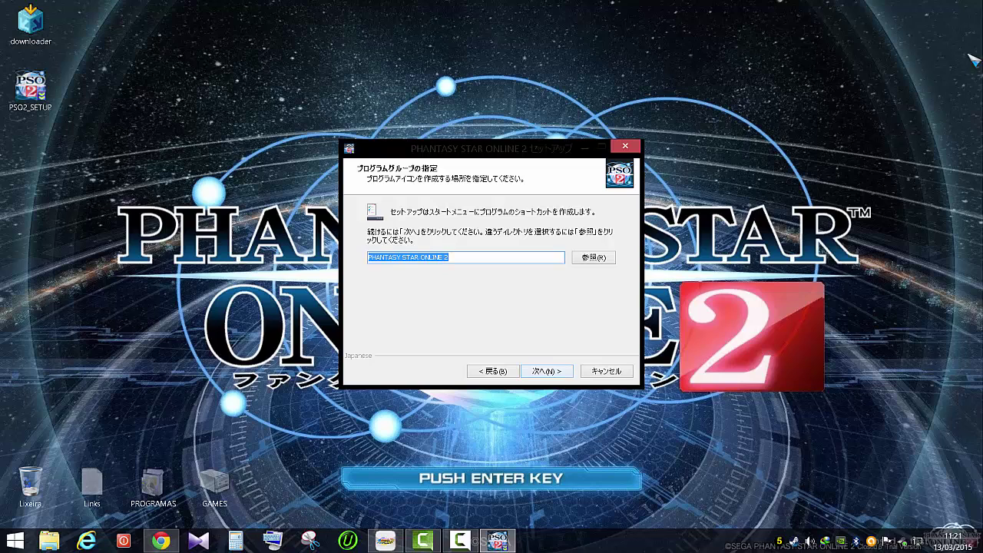
Step: Keep the PHANTASY STAR ONLINE 2 program group, install the game and finish the setup wizard
key("Return")
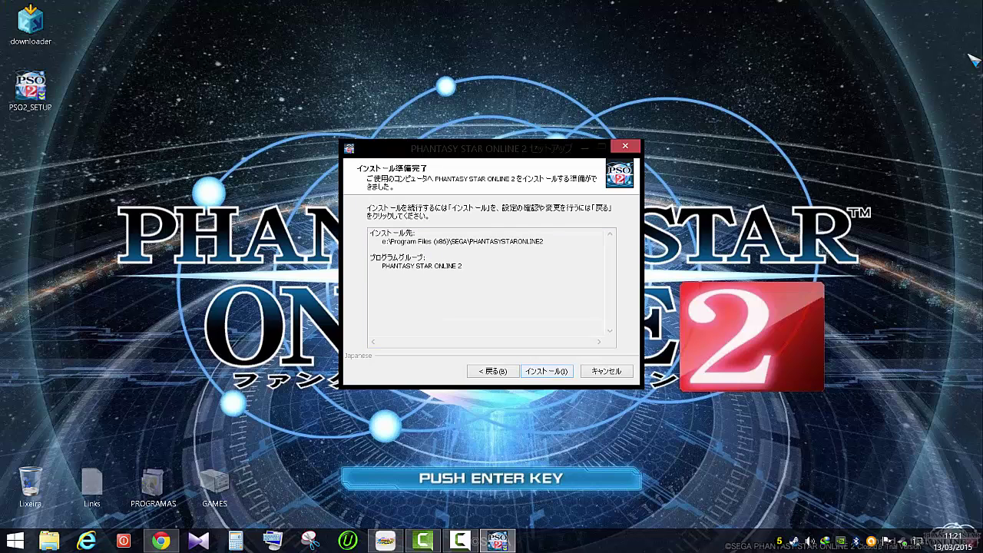
key("Return")
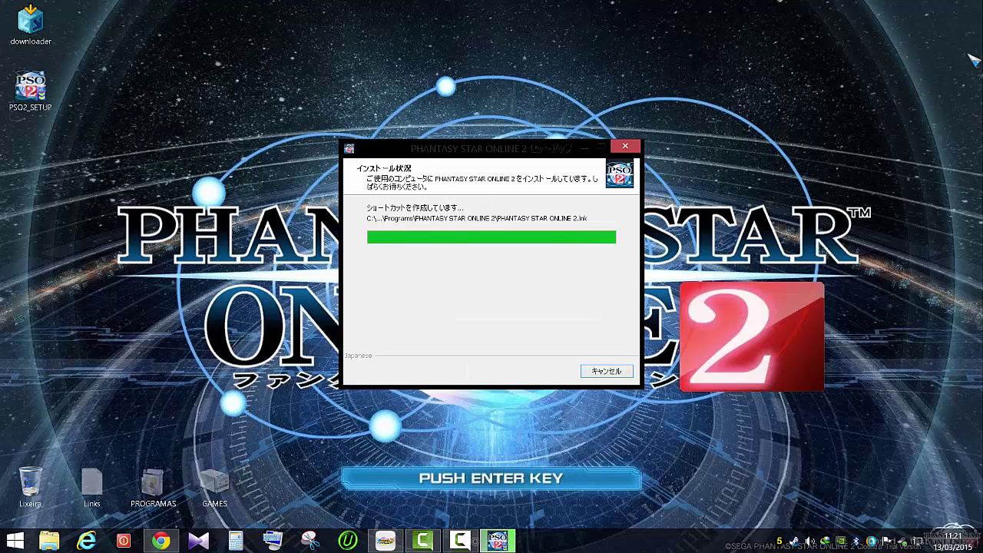
key("Return")
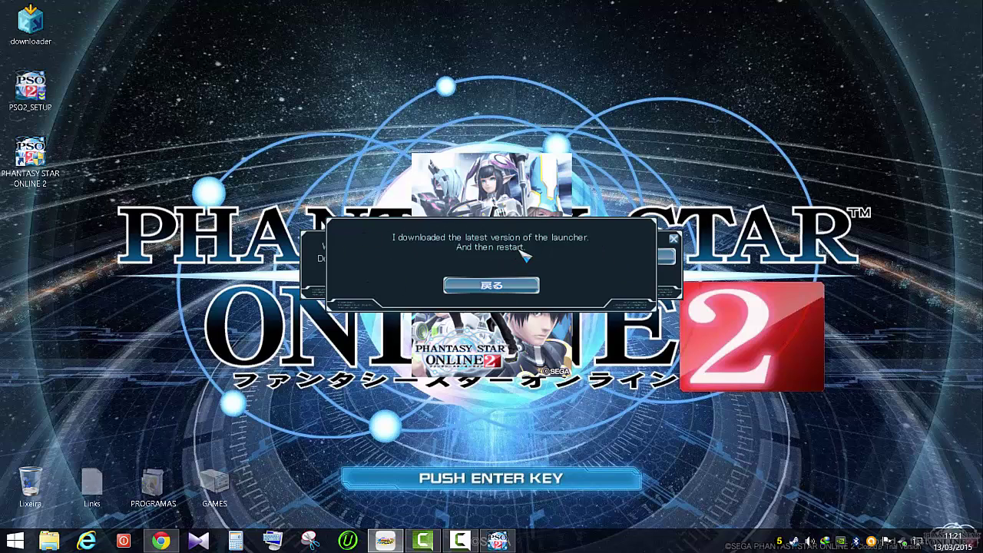
Step: Acknowledge the launcher's restart notice and dismiss the pso2updater.exe error
left_click(499, 288)
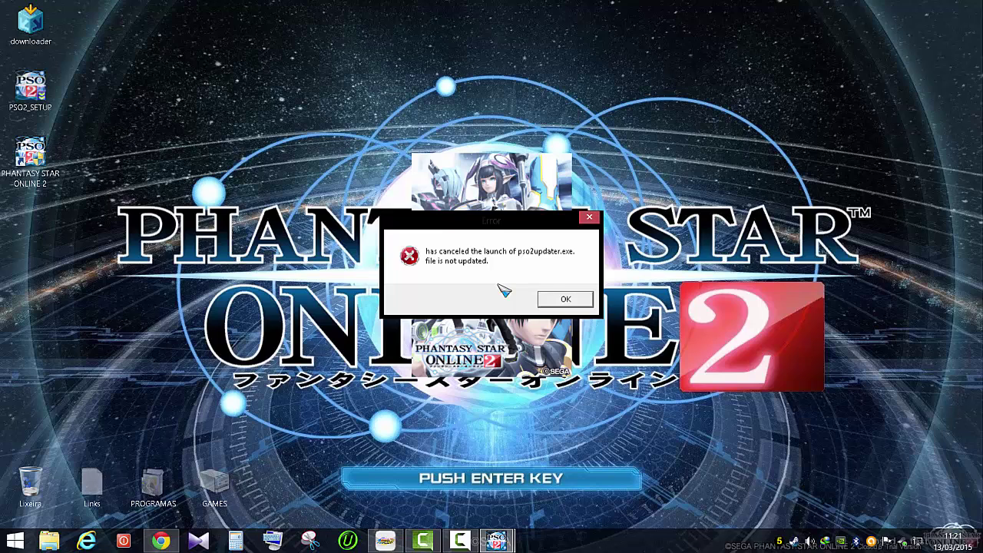
key("Return")
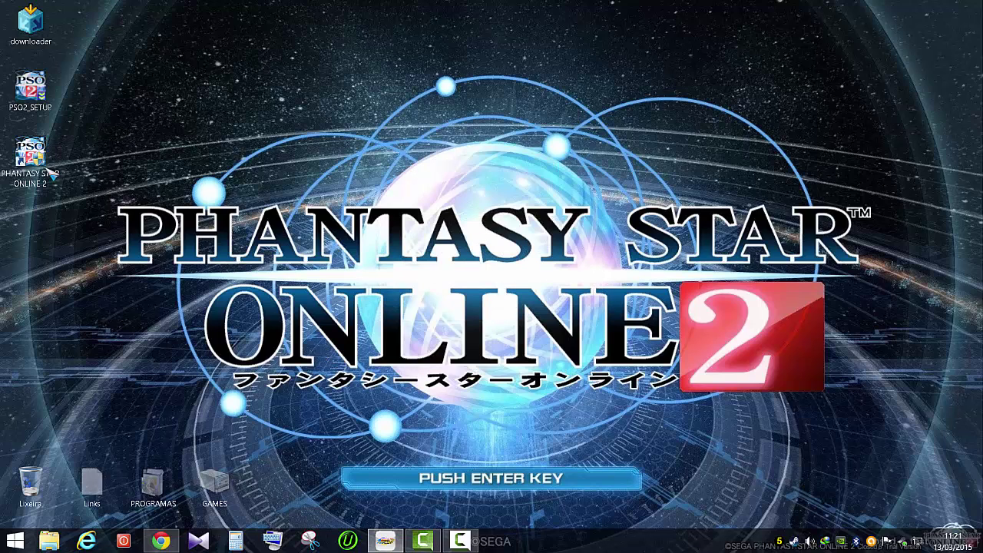
Step: Move the PHANTASY STAR ONLINE 2 shortcut away from the other desktop icons and open its file location
left_click_drag(31, 158, 285, 37)
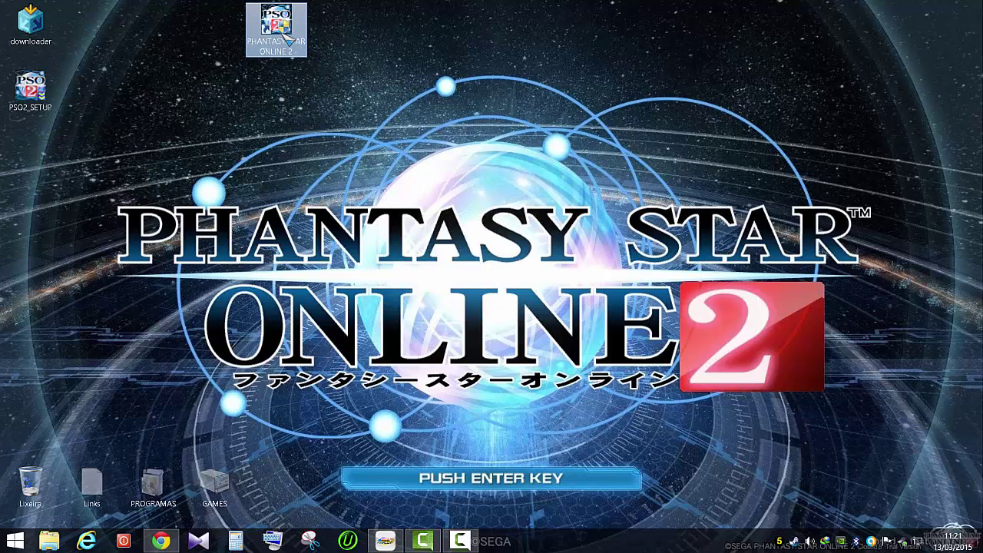
right_click(285, 36)
left_click(337, 66)
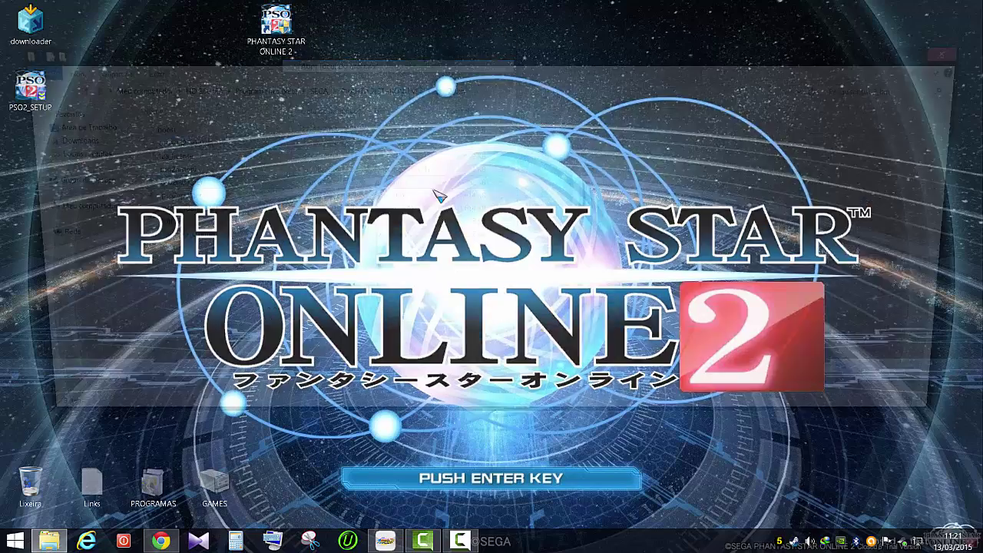
left_click_drag(283, 60, 419, 101)
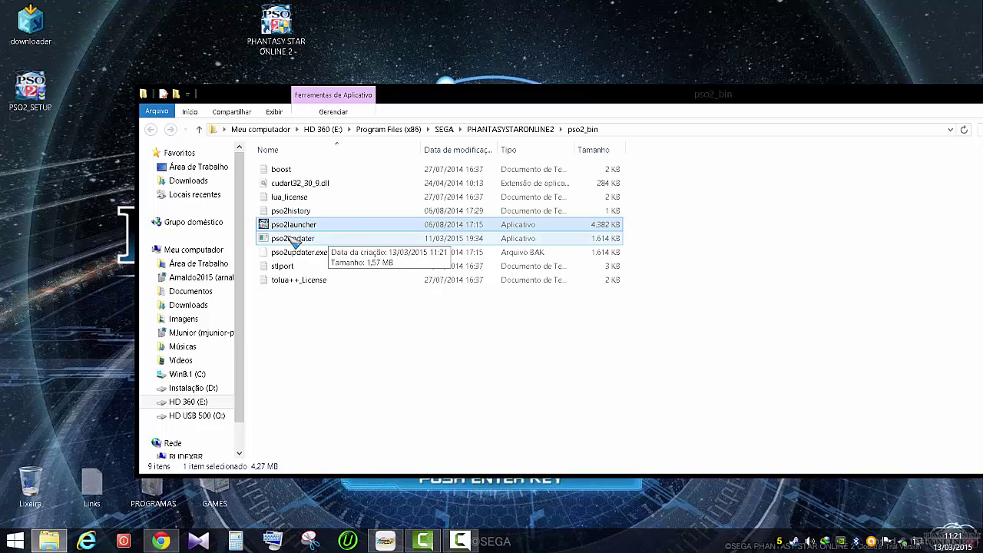
Step: Open the properties of pso2updater in the pso2_bin folder and check its security and general information
left_click(292, 238)
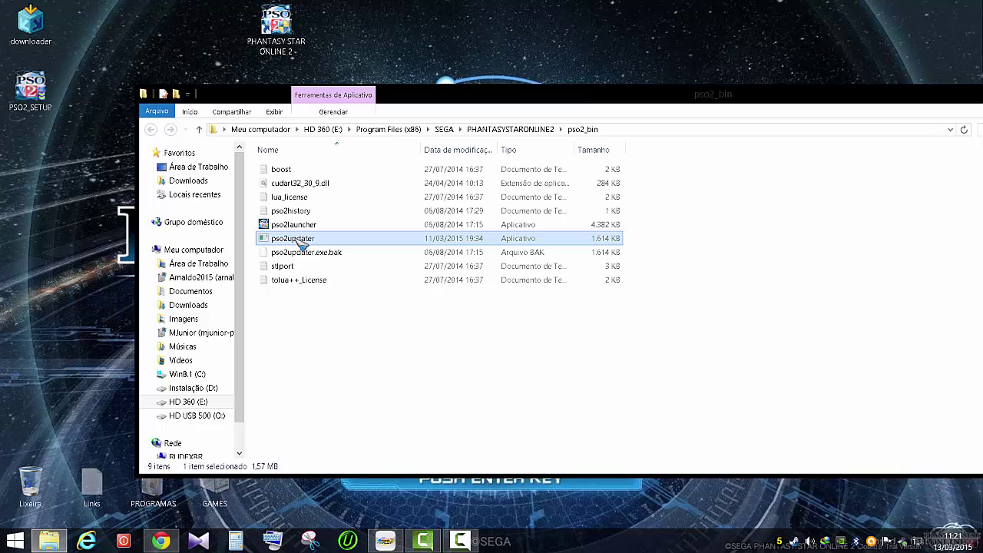
right_click(300, 240)
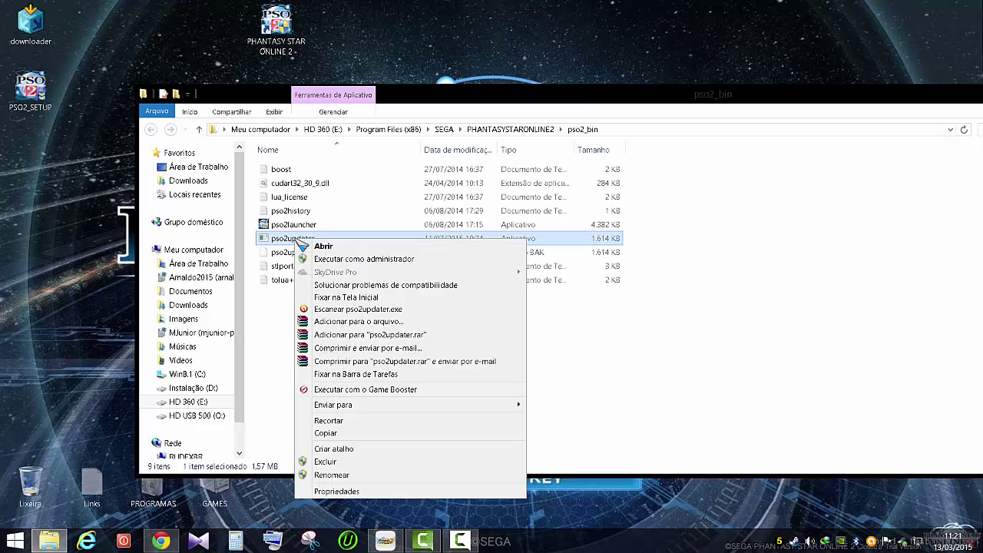
left_click(347, 490)
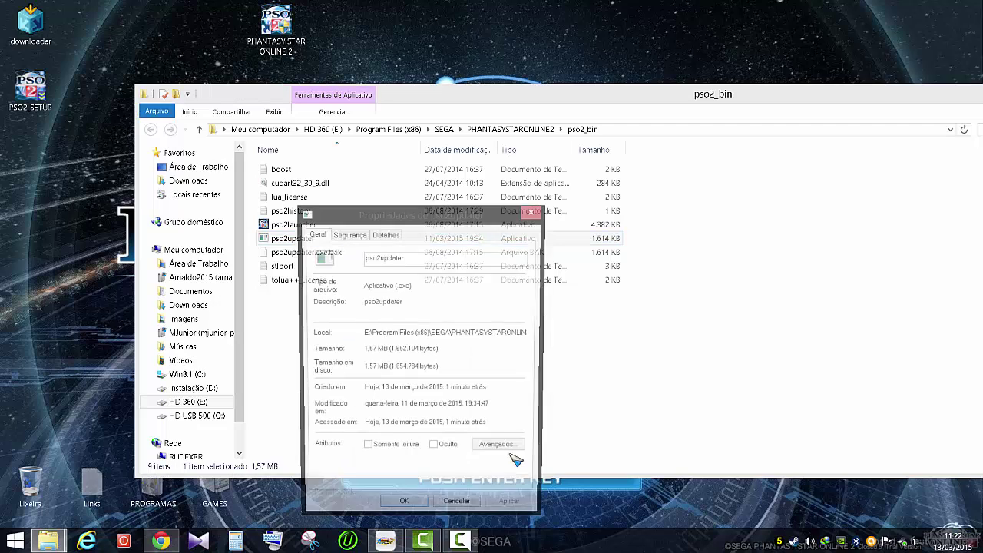
left_click(356, 235)
left_click_drag(409, 215, 555, 58)
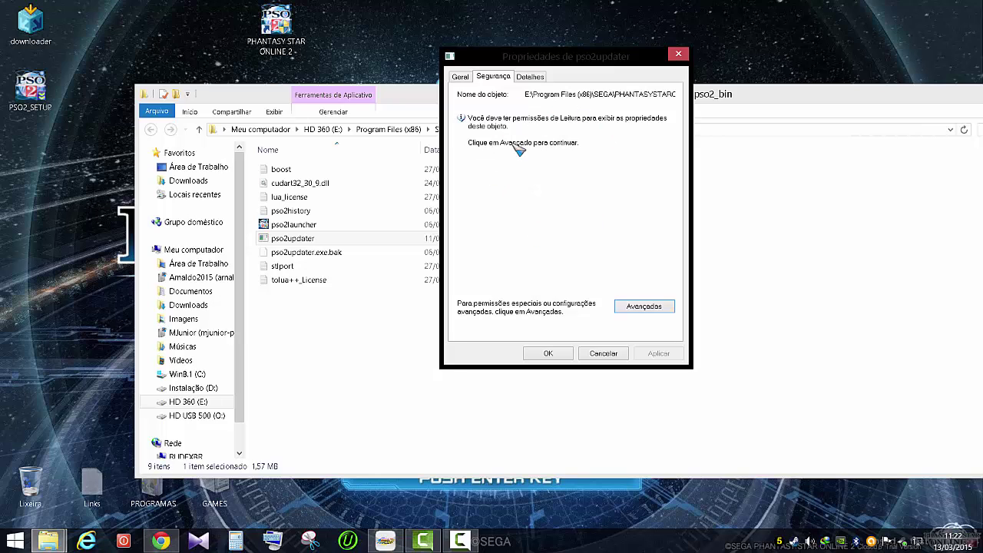
left_click(460, 77)
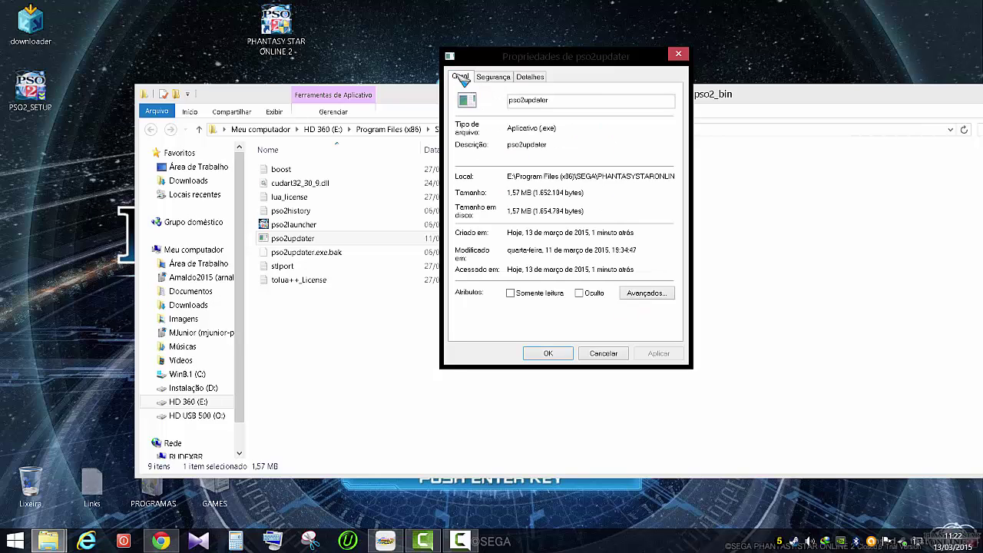
Step: Enable permission inheritance for pso2updater in its advanced security settings and close its properties
left_click(503, 79)
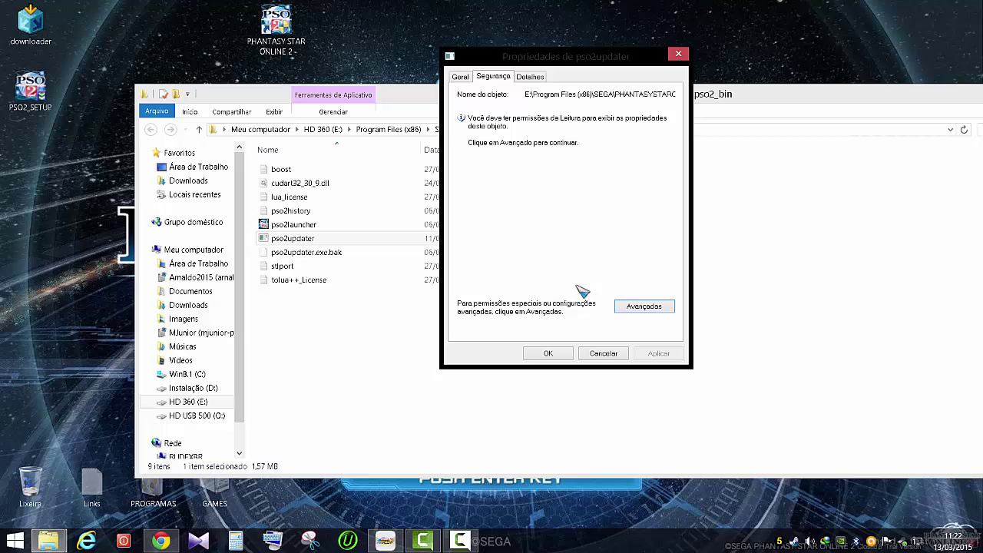
left_click(644, 306)
left_click(294, 244)
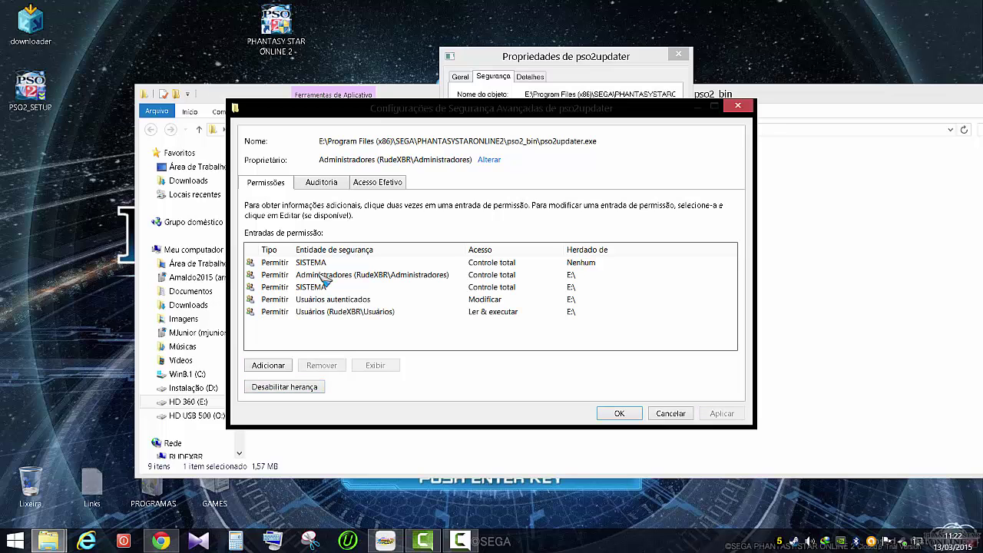
left_click(619, 413)
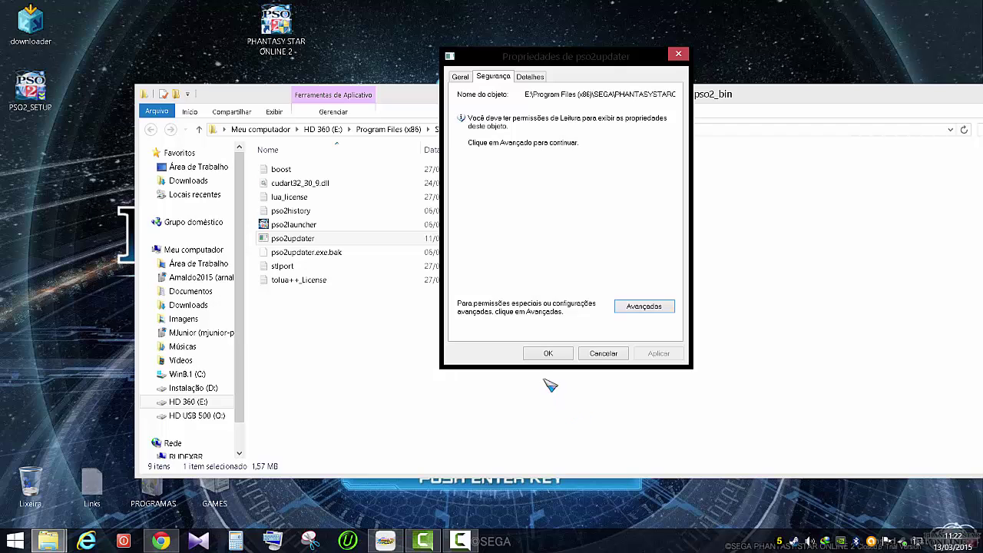
left_click(548, 354)
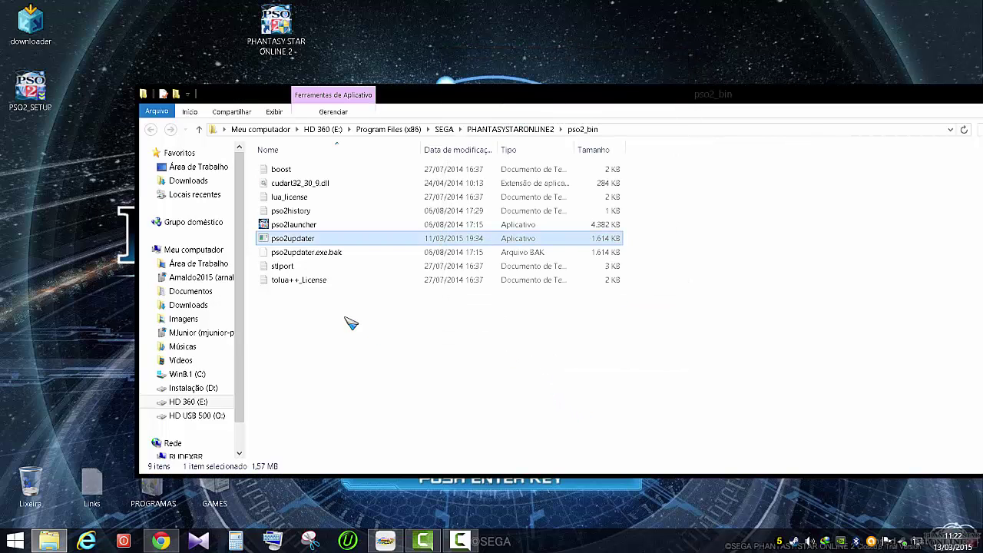
Step: Edit the permissions of pso2updater, adding all the users and groups found on the computer, and apply them
right_click(318, 238)
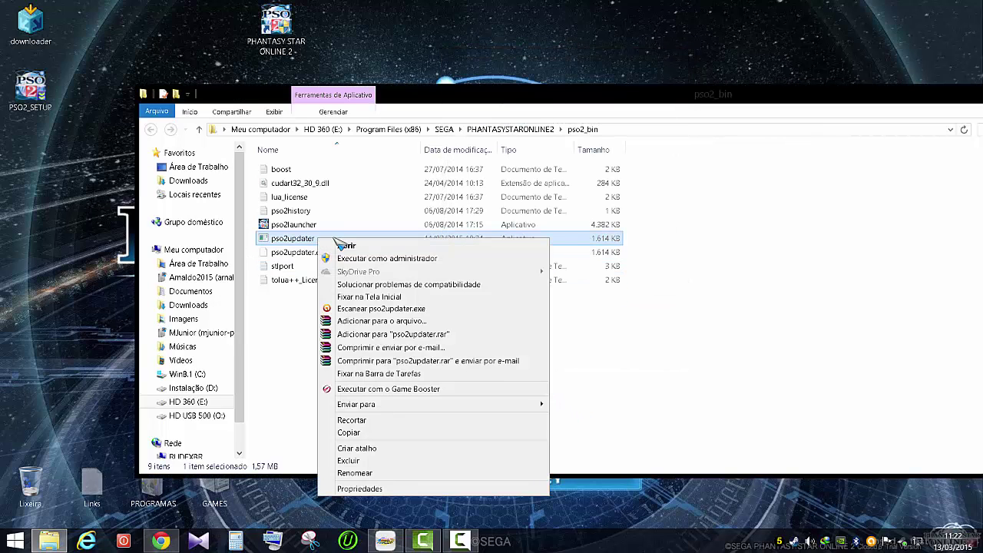
left_click(386, 489)
left_click(443, 239)
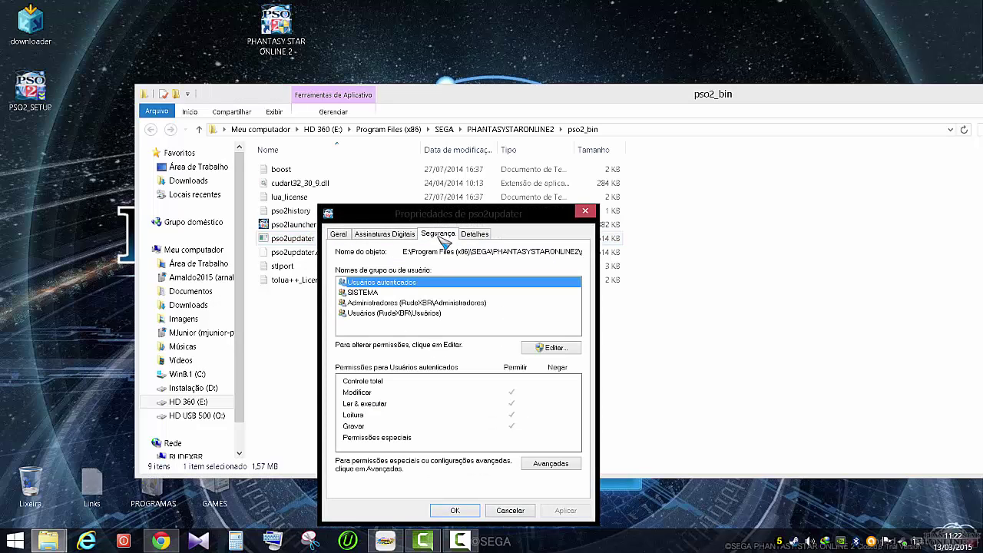
left_click(555, 348)
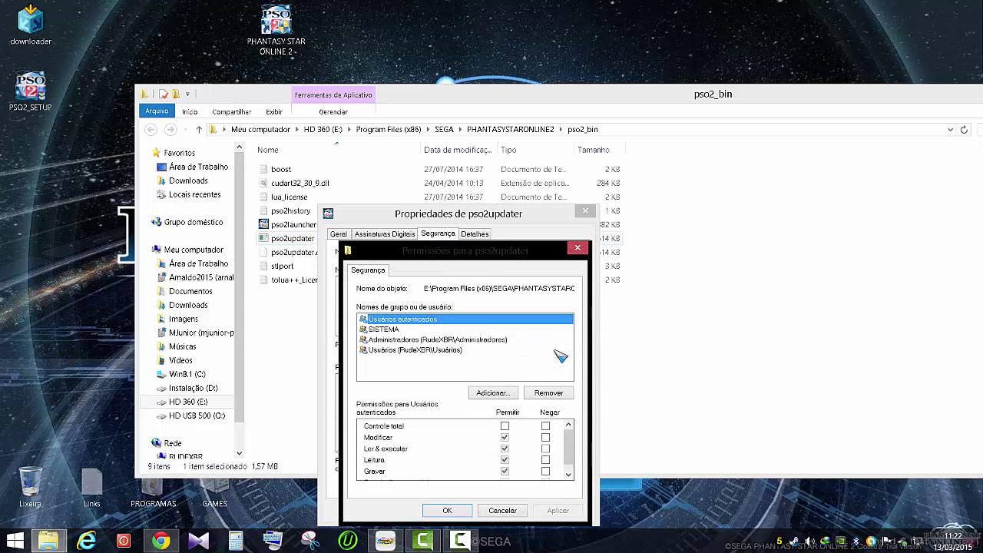
key("alt+a")
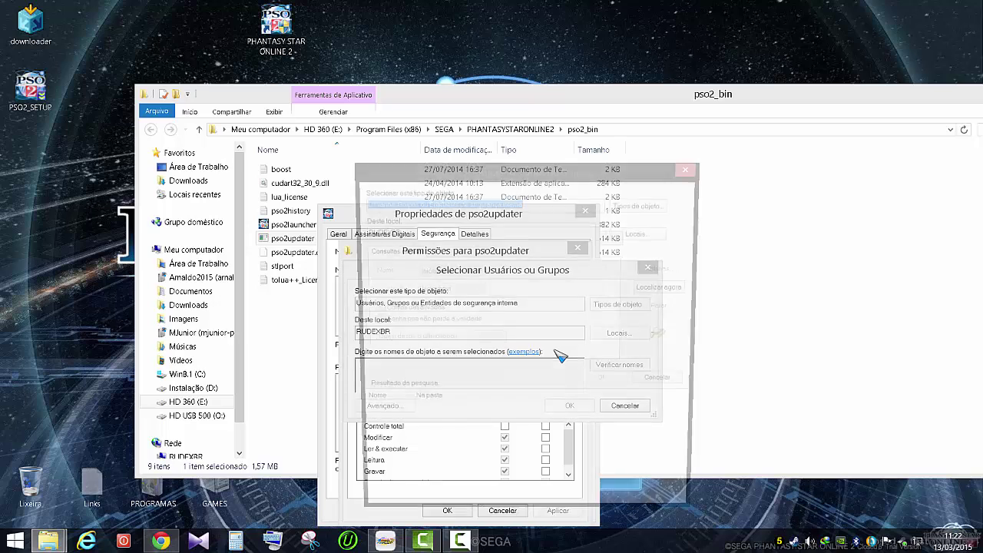
key("Return")
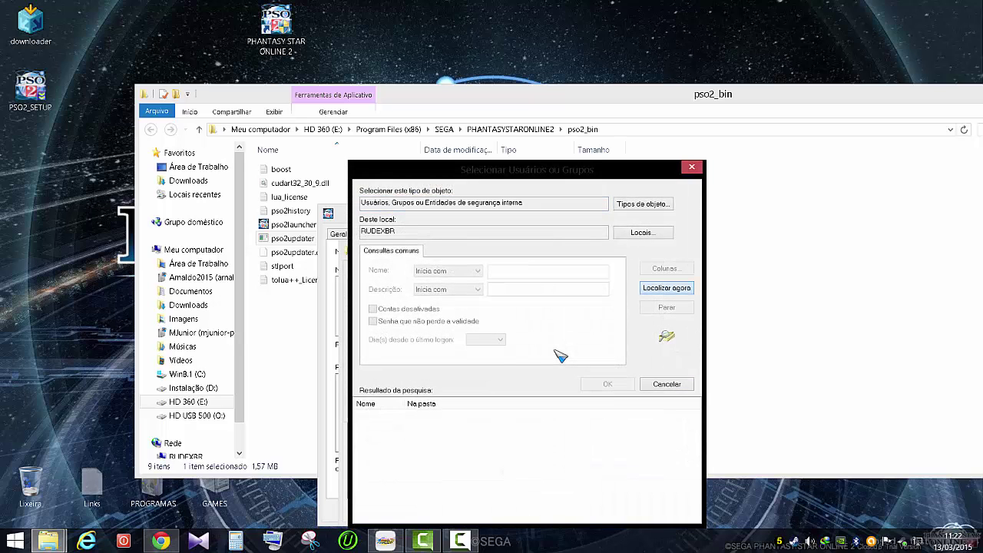
key("shift+End")
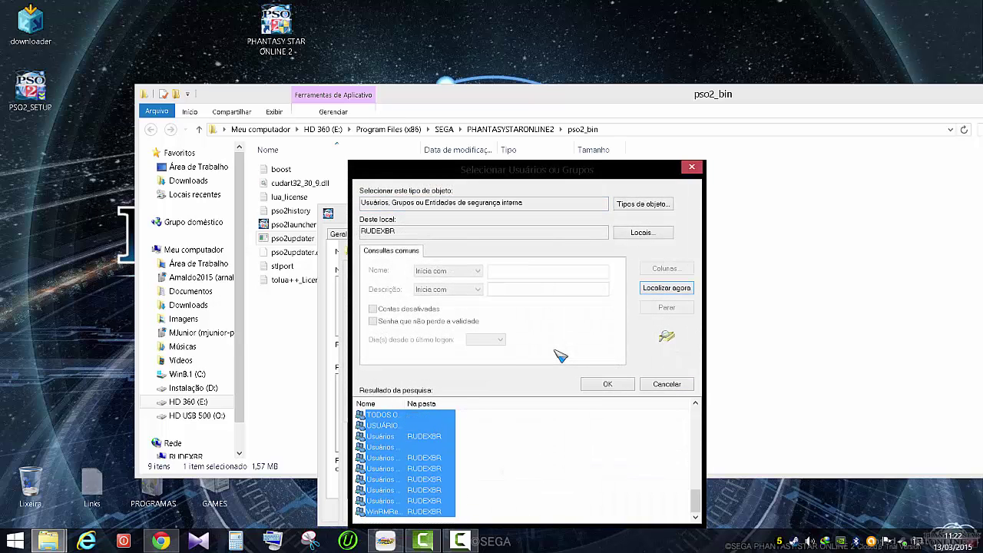
key("Return")
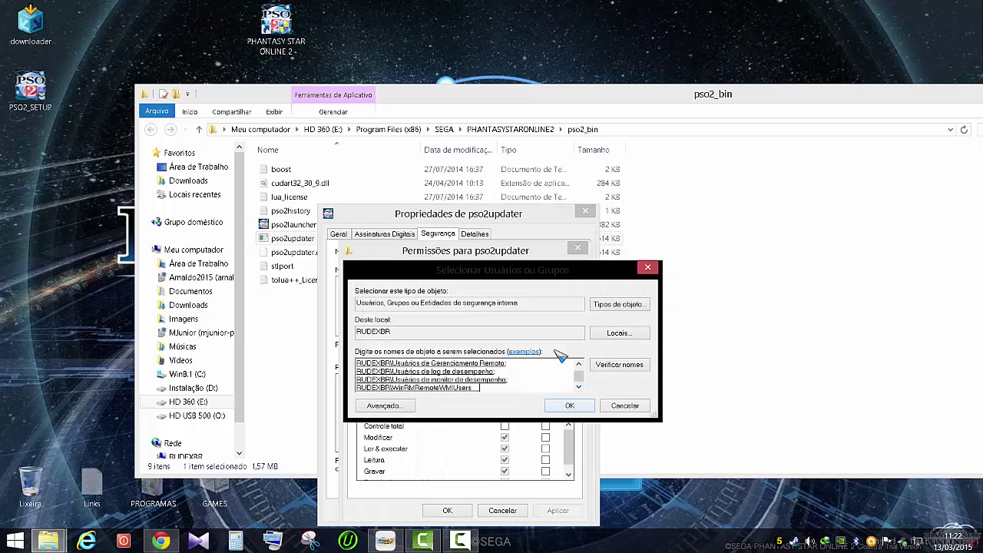
left_click(569, 404)
left_click(447, 510)
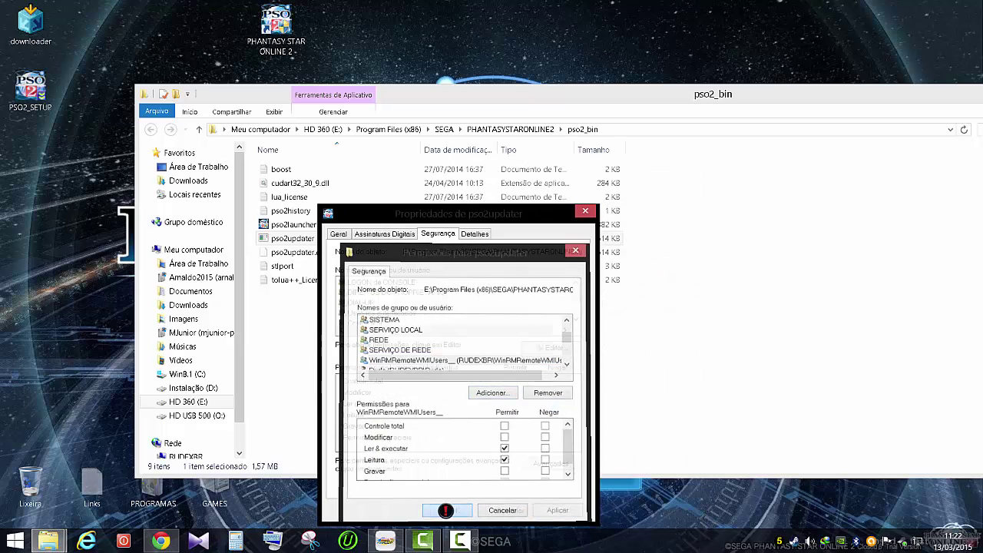
left_click(447, 510)
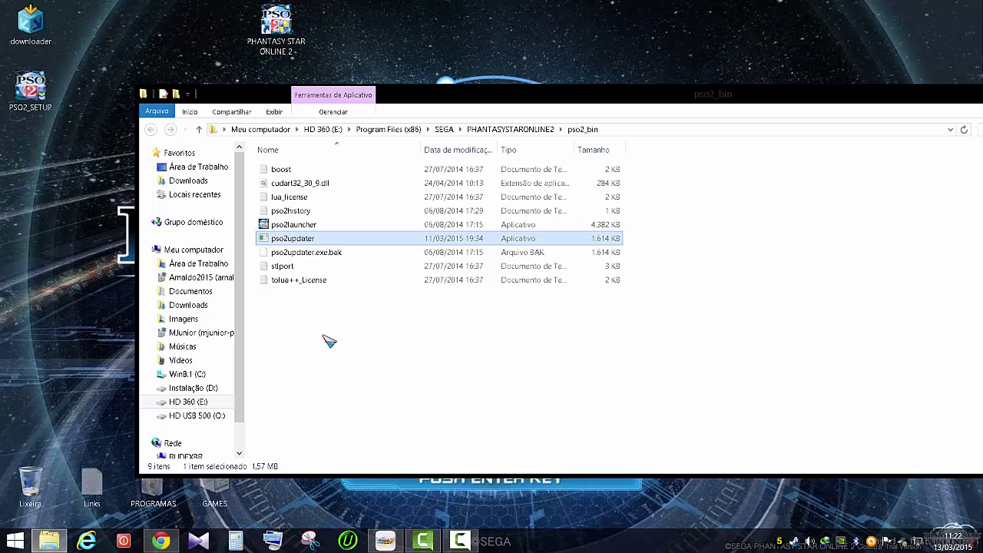
Step: Sort the pso2_bin files by type and run pso2updater, acknowledging its notice
left_click(519, 152)
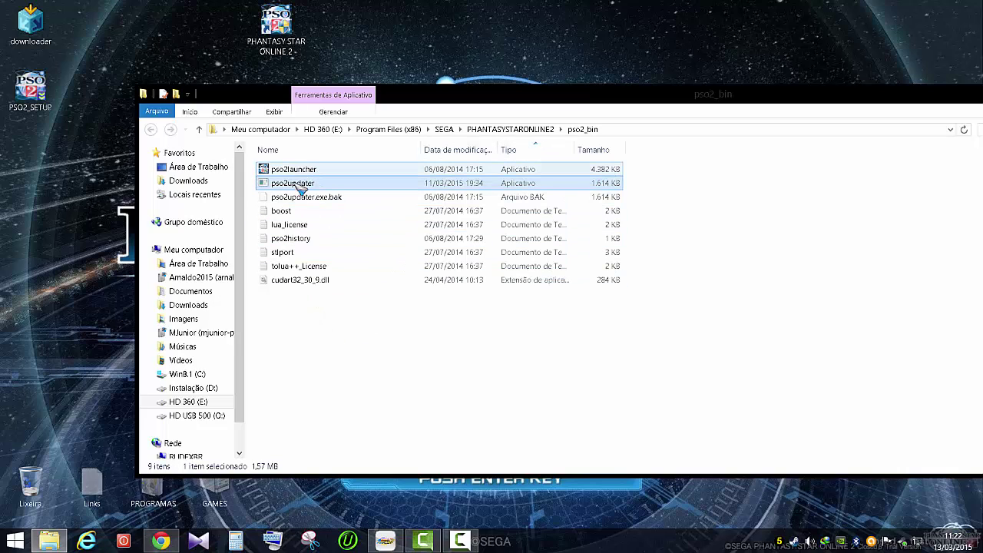
left_click_drag(296, 187, 319, 172)
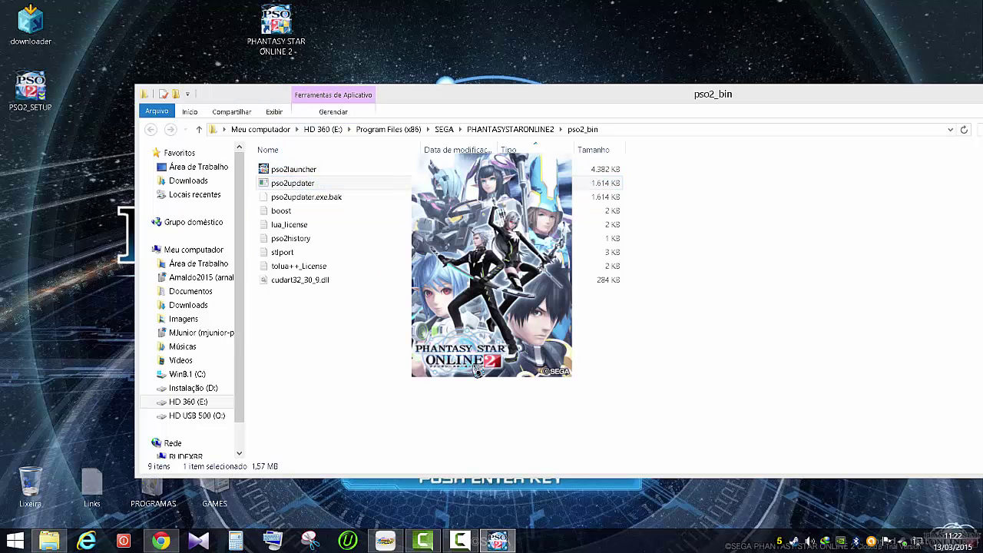
key("Return")
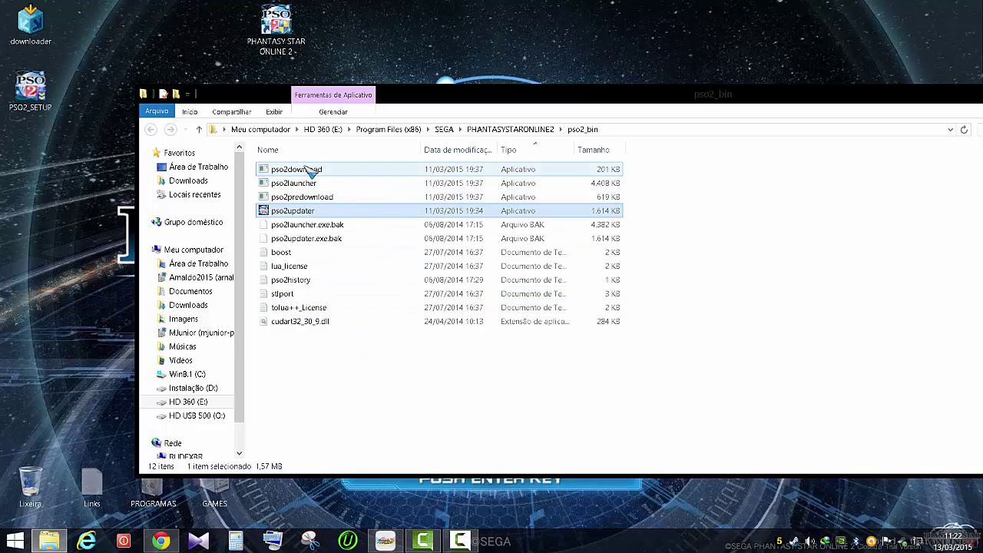
Step: Enable permission inheritance for pso2download in its advanced security settings and close its properties
left_click(311, 173)
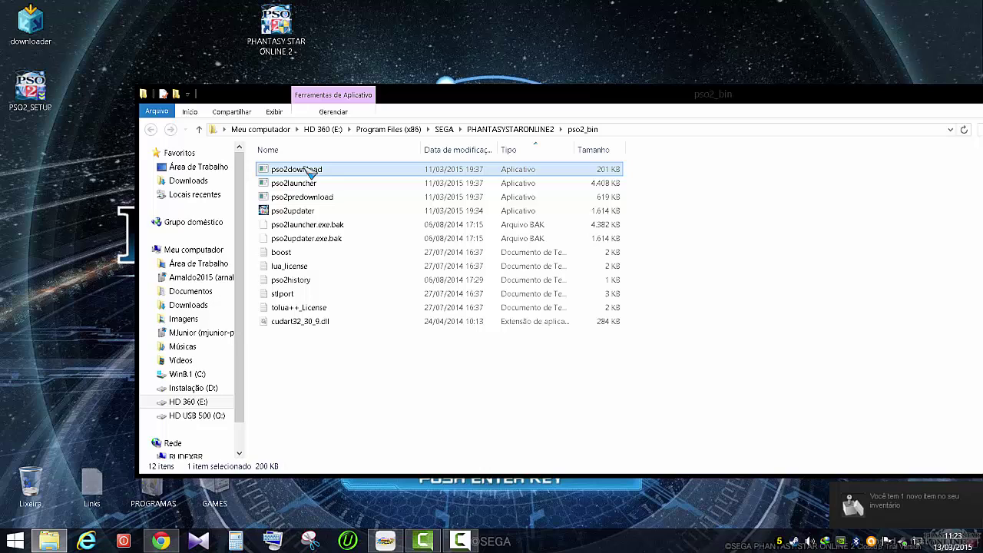
double_click(307, 172)
right_click(359, 168)
left_click(369, 424)
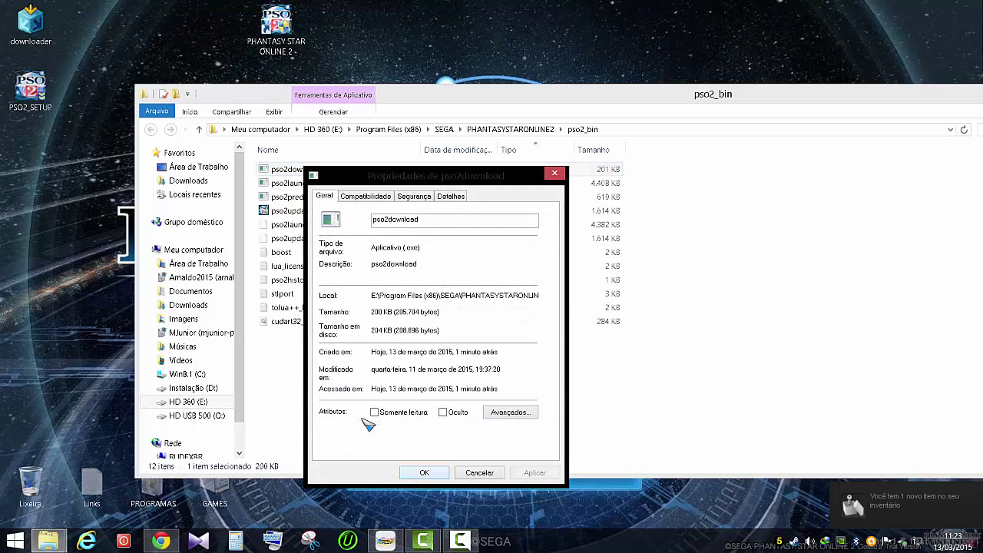
left_click(414, 197)
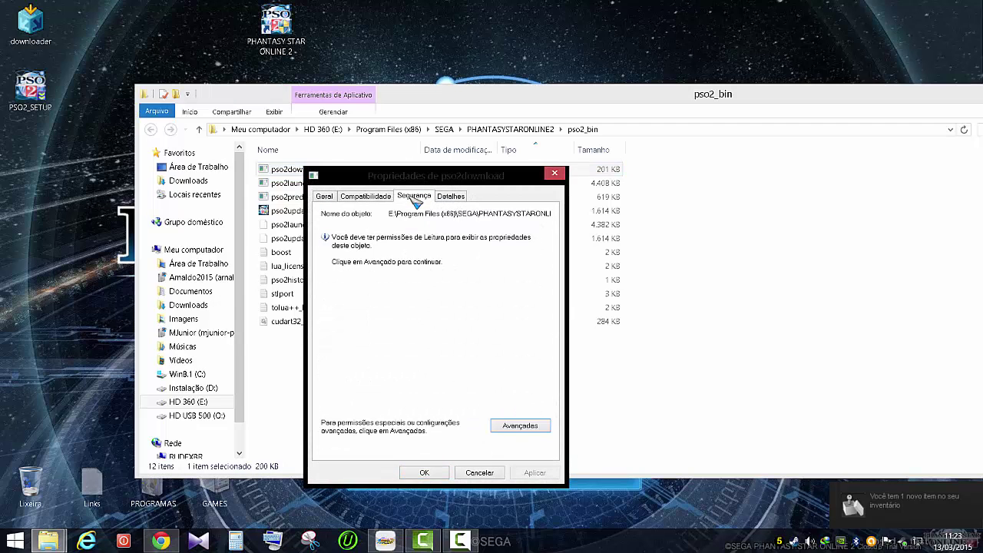
left_click(526, 426)
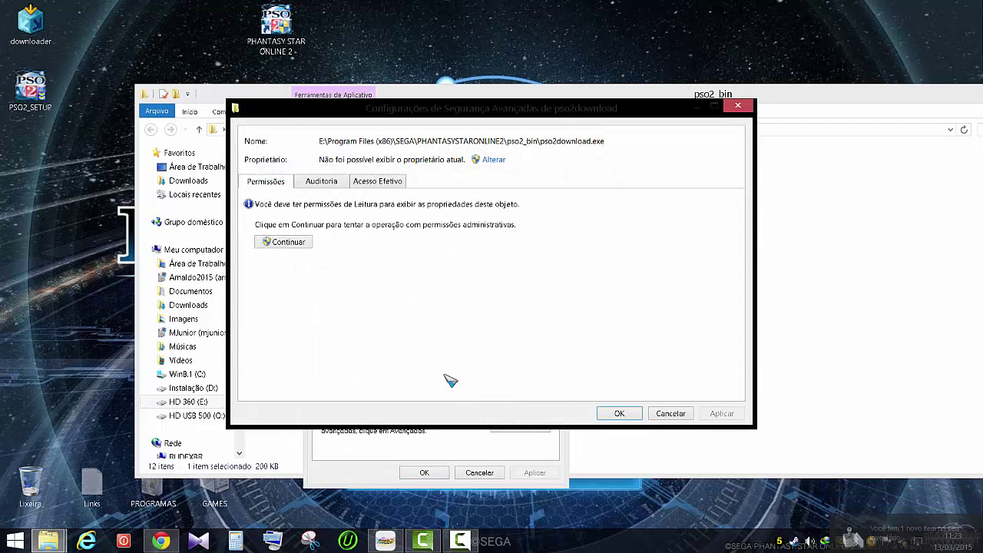
left_click(311, 244)
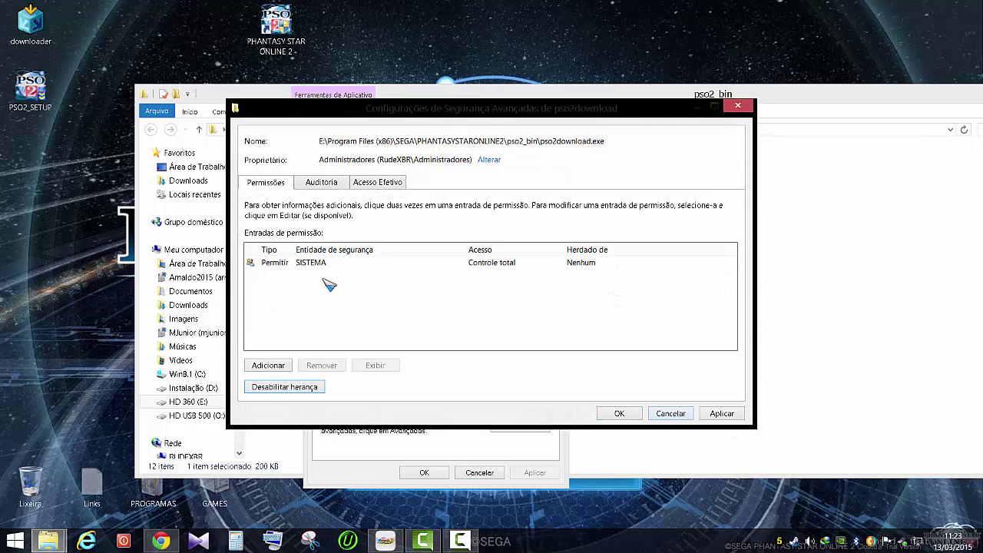
key("Escape")
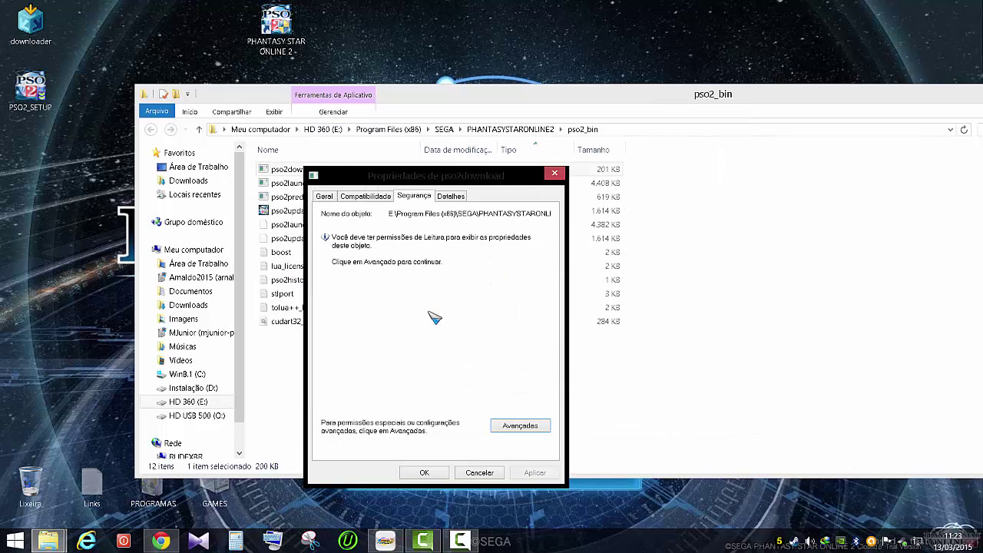
left_click(461, 470)
Step: Enable permission inheritance for pso2launcher in its advanced security settings and close its properties
left_click(275, 184)
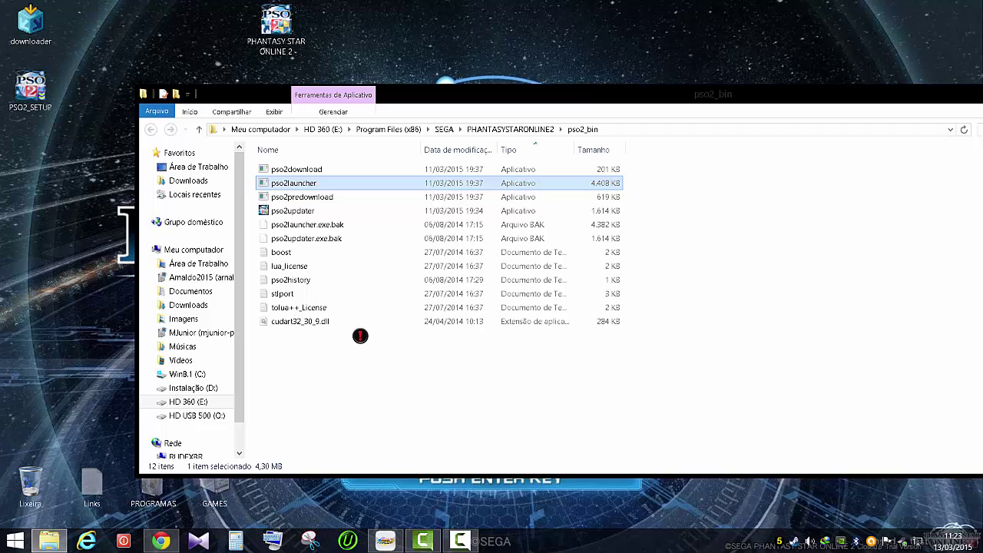
key("Menu")
left_click(351, 433)
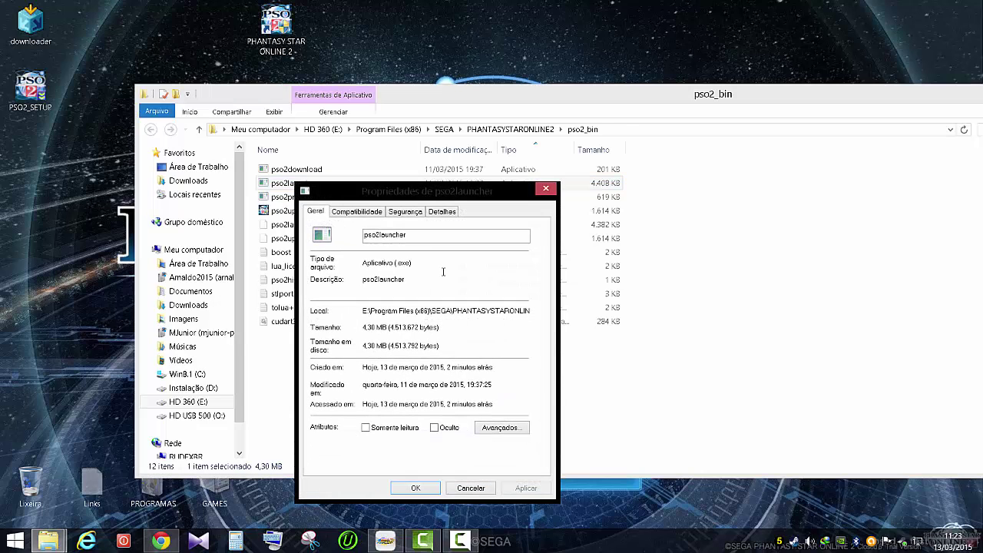
left_click(403, 213)
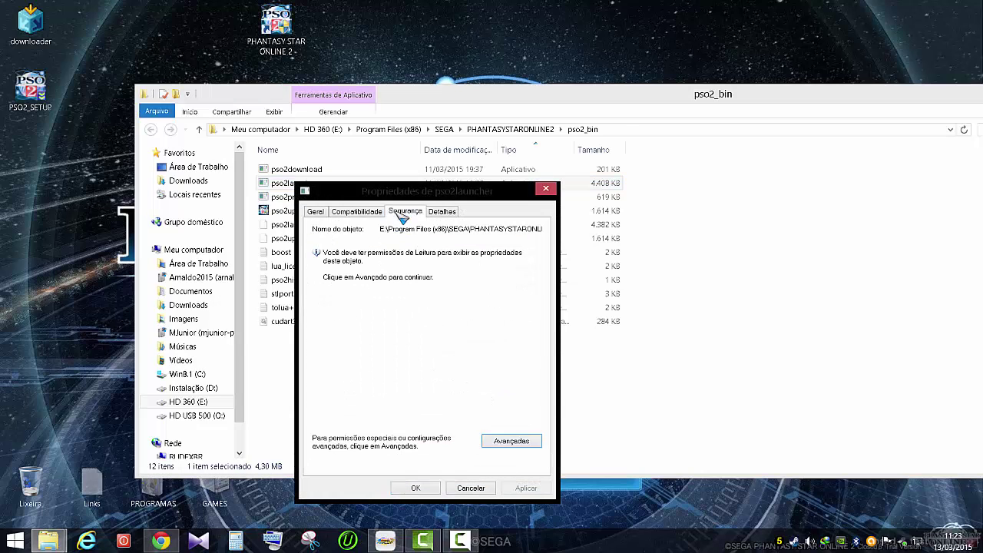
left_click(519, 442)
left_click(303, 242)
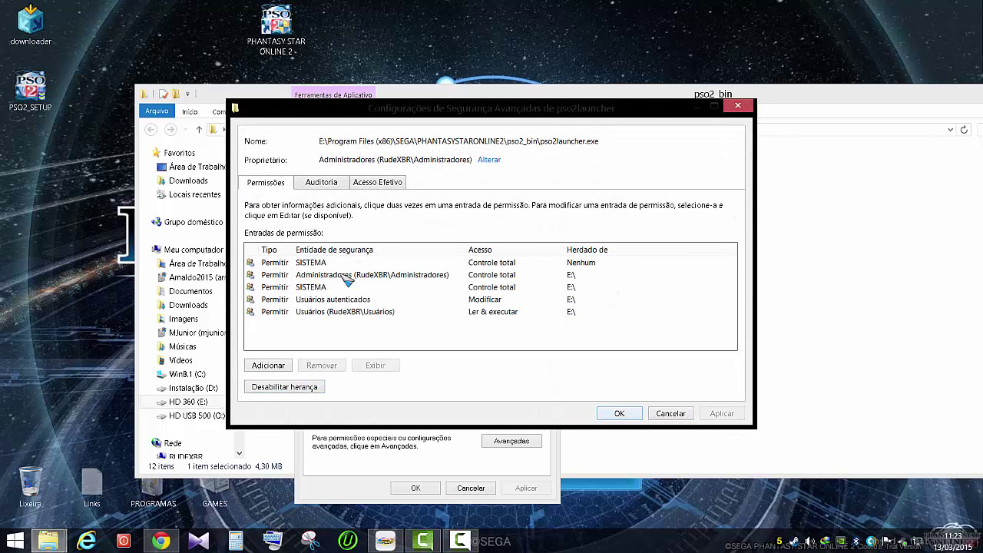
key("Return")
left_click(415, 489)
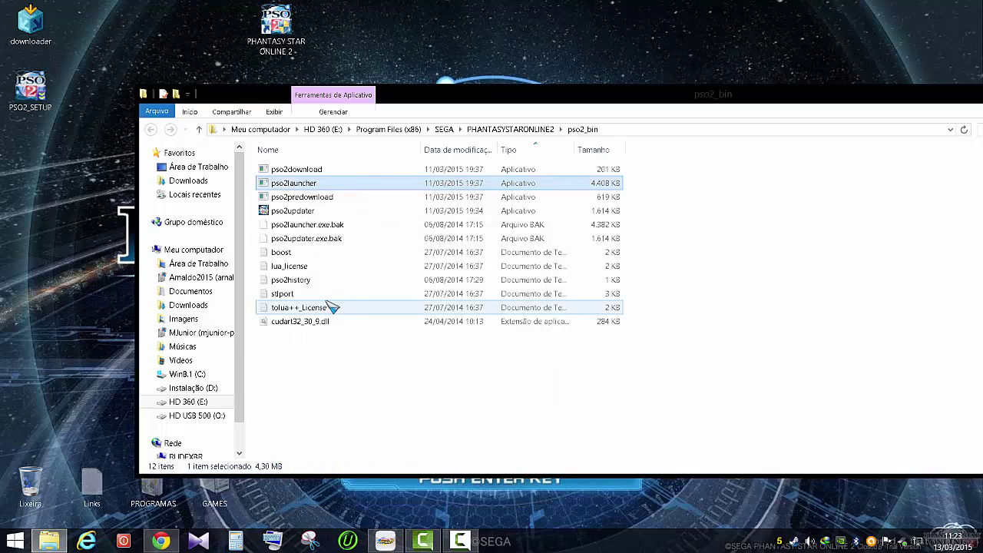
Step: Enable permission inheritance for pso2predownload in its advanced security settings and close its properties
left_click(307, 197)
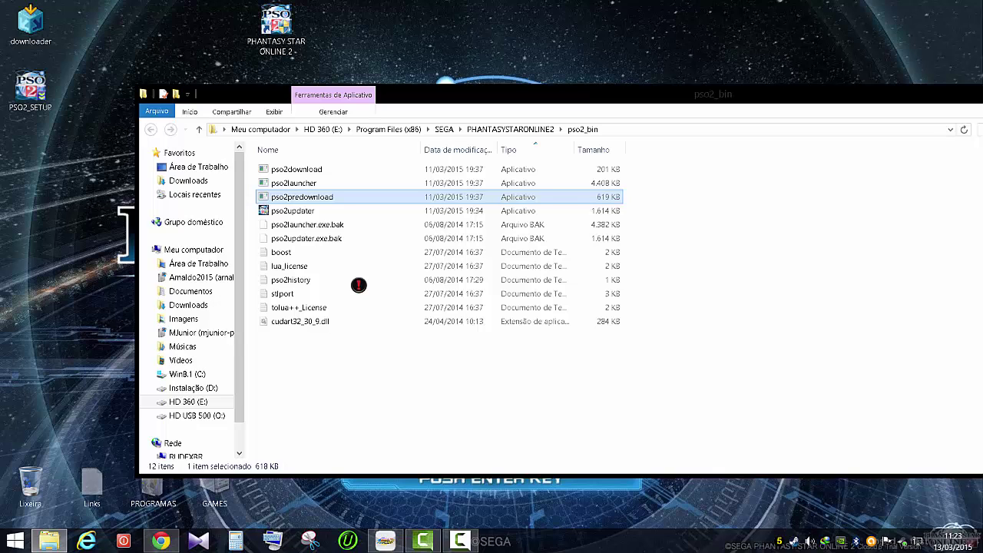
key("Menu")
left_click(372, 456)
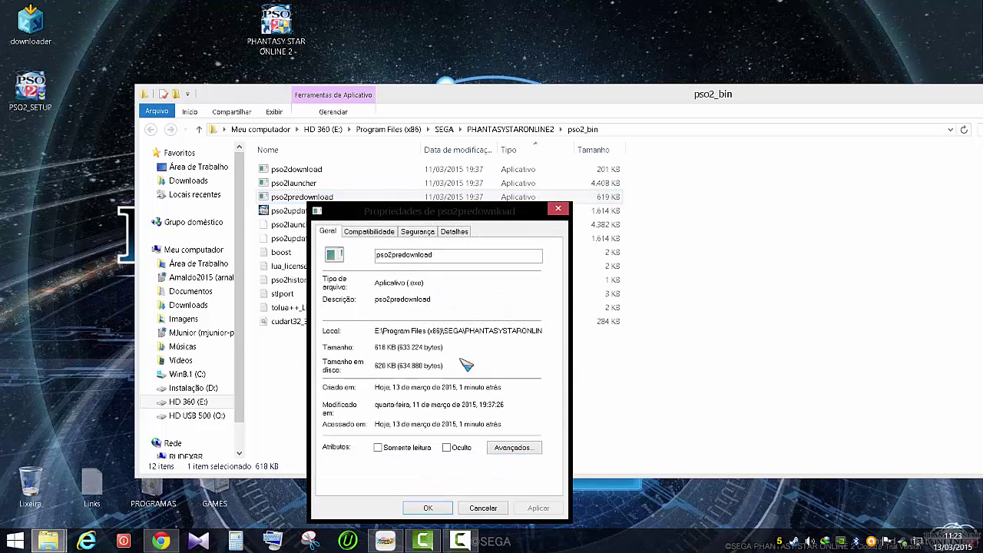
left_click(419, 231)
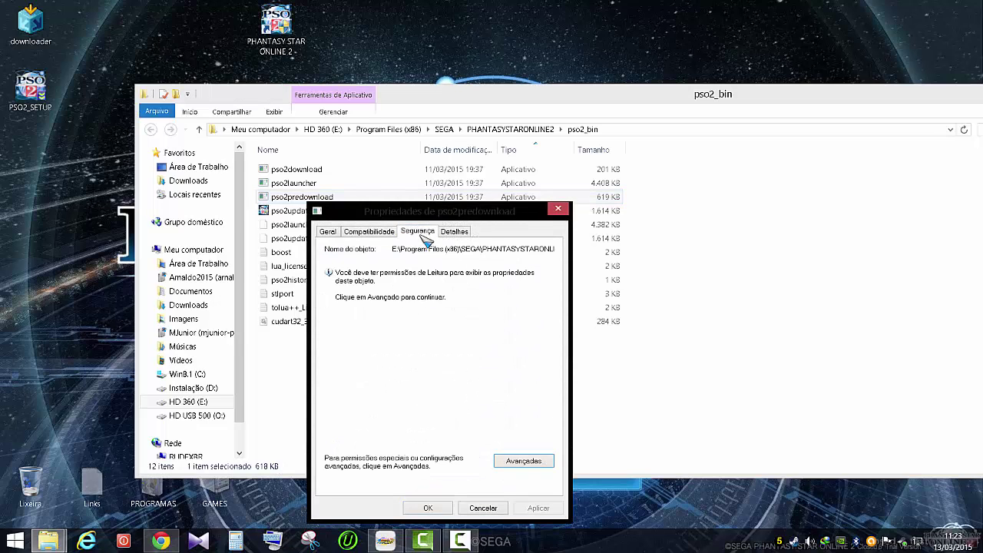
left_click(524, 461)
left_click(311, 254)
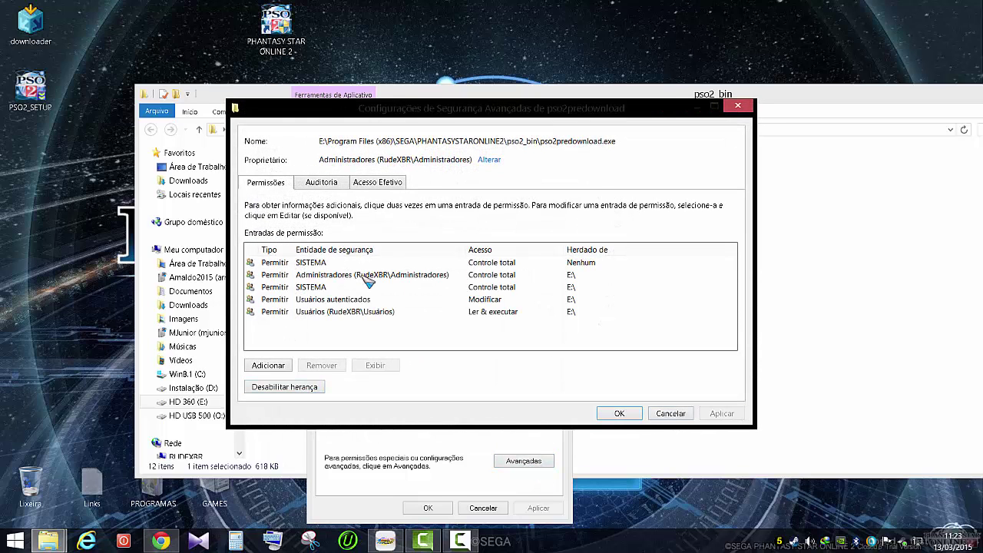
key("Escape")
left_click(447, 508)
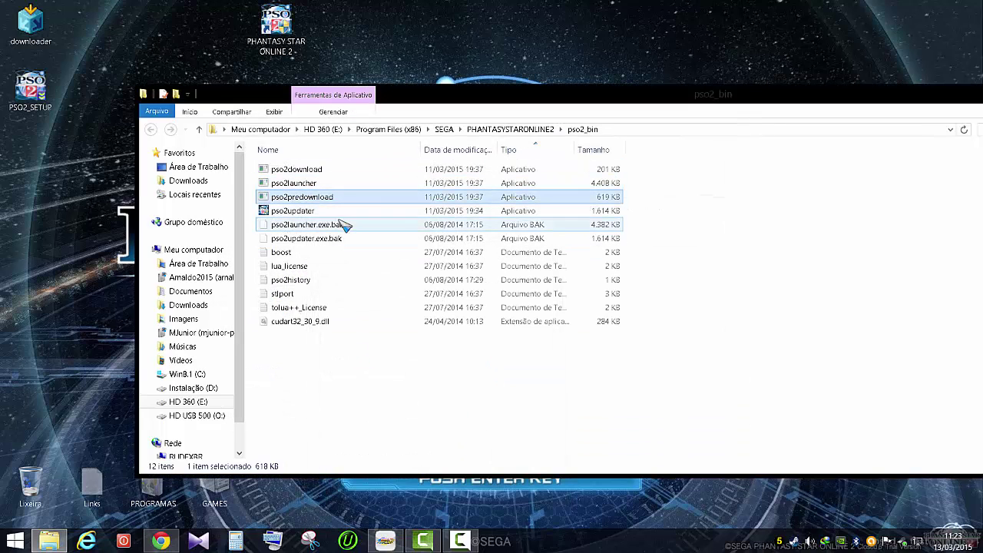
Step: Run pso2updater again from the pso2_bin folder to start the update
left_click(307, 212)
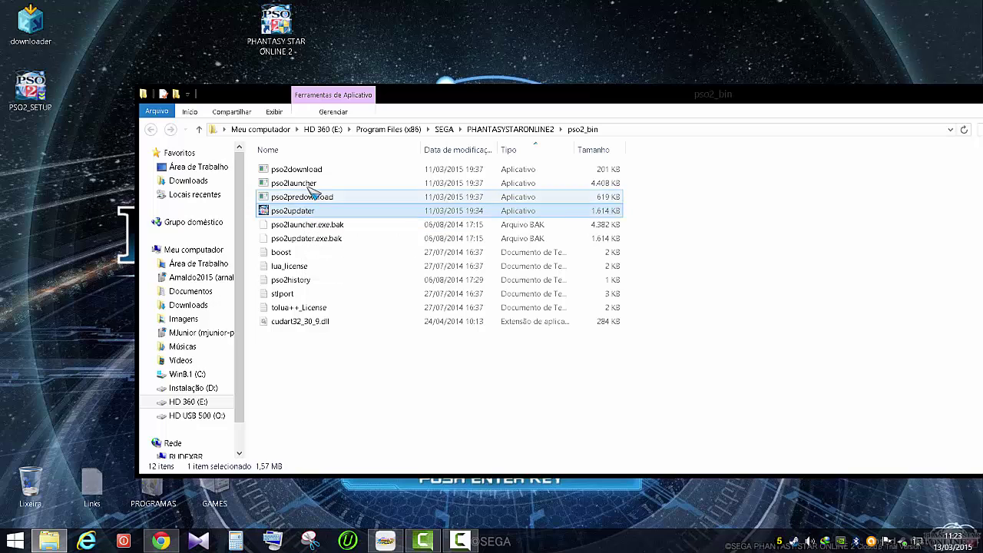
left_click_drag(315, 185, 307, 217)
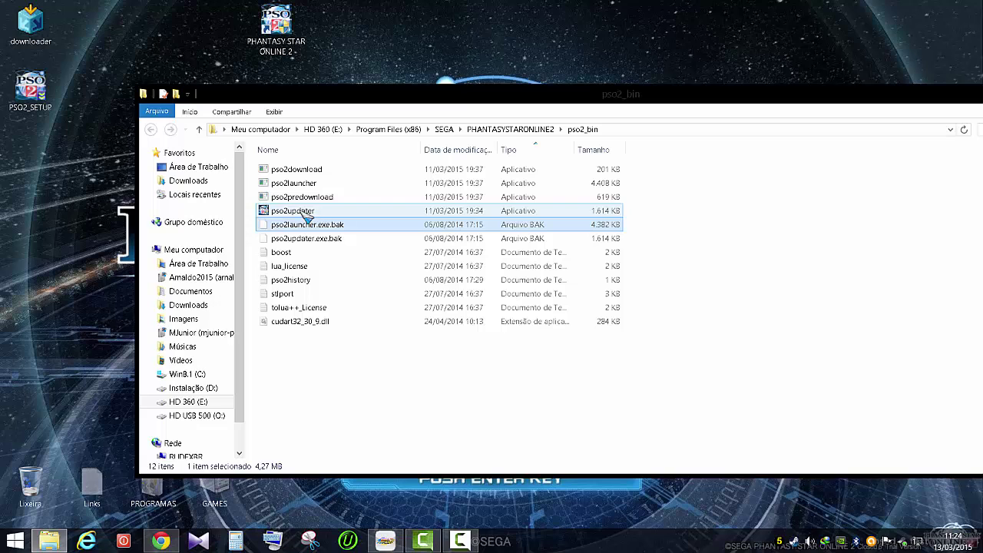
left_click_drag(307, 217, 329, 200)
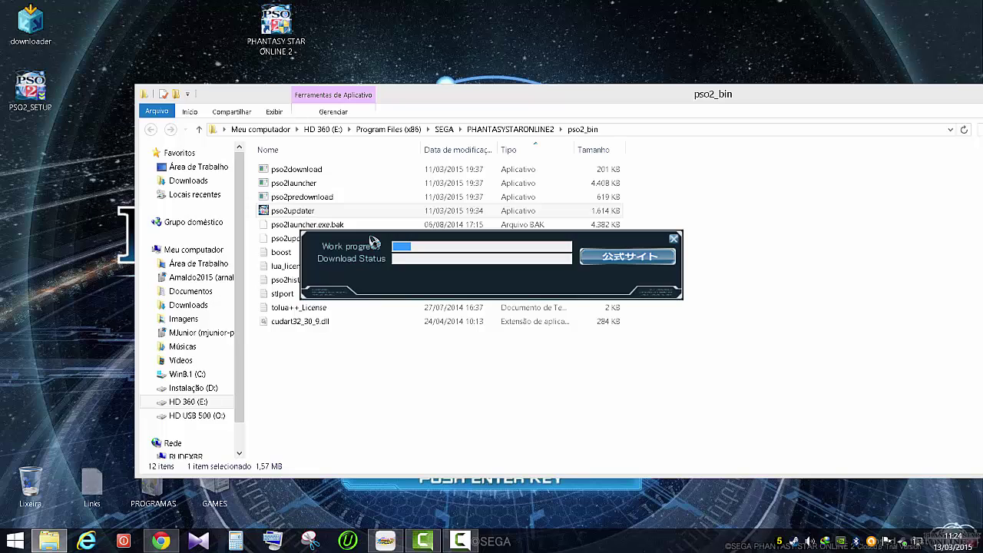
key("alt+Tab")
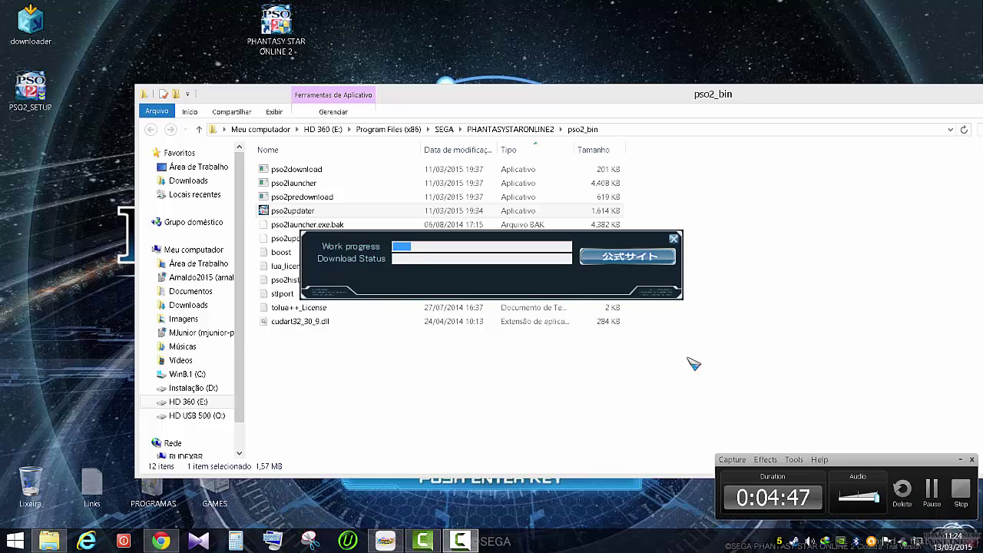
left_click(932, 496)
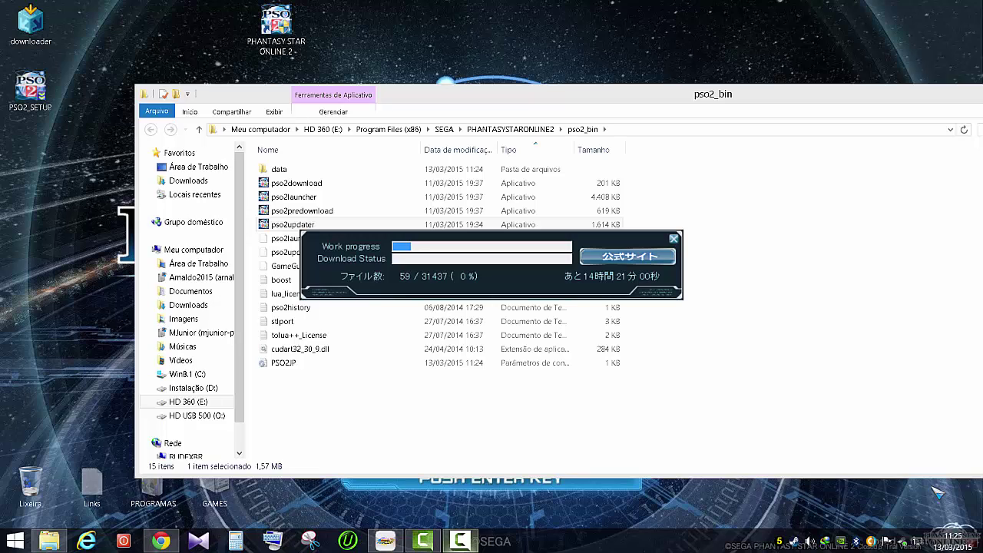
left_click(930, 495)
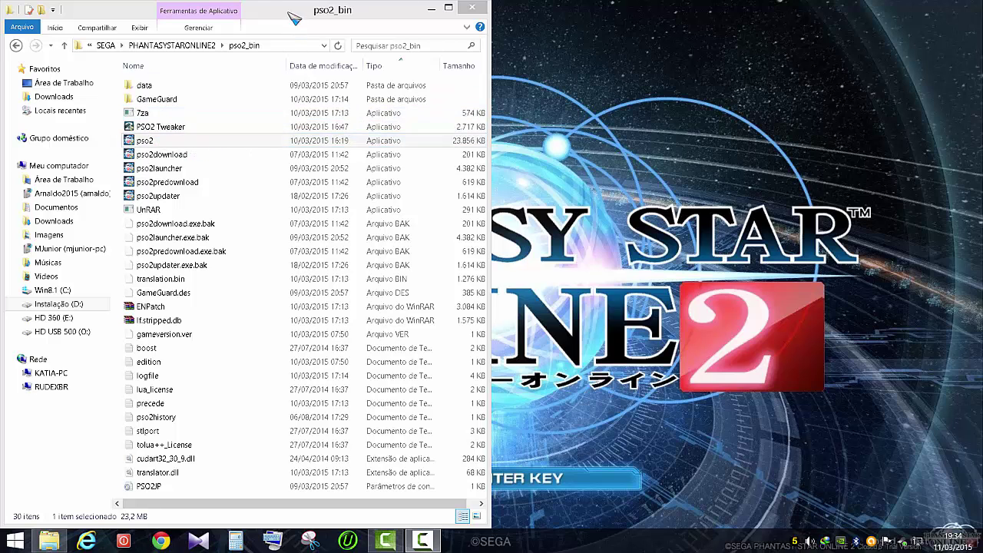
Step: Maximize the pso2_bin folder window of the D: drive installation
left_click_drag(292, 17, 506, 72)
double_click(427, 49)
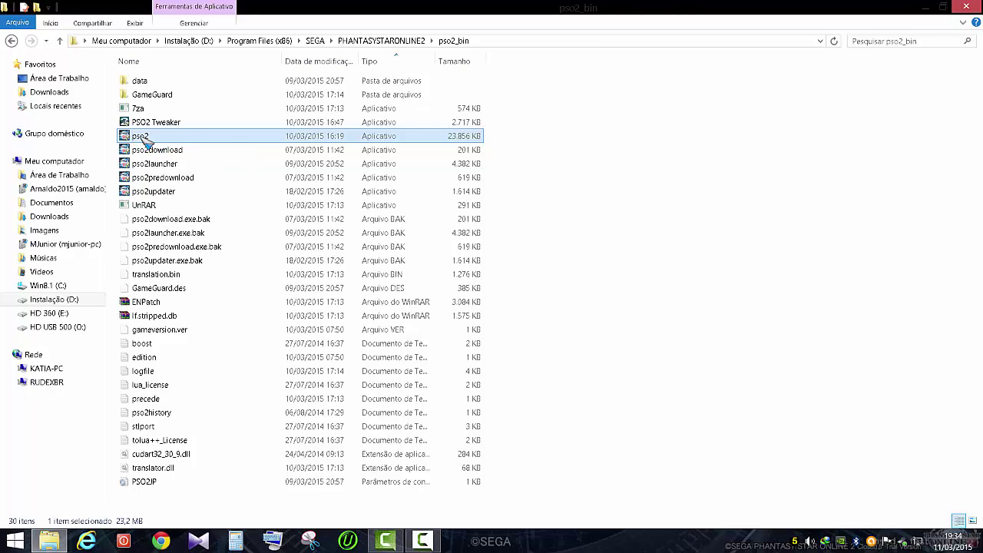
right_click(144, 138)
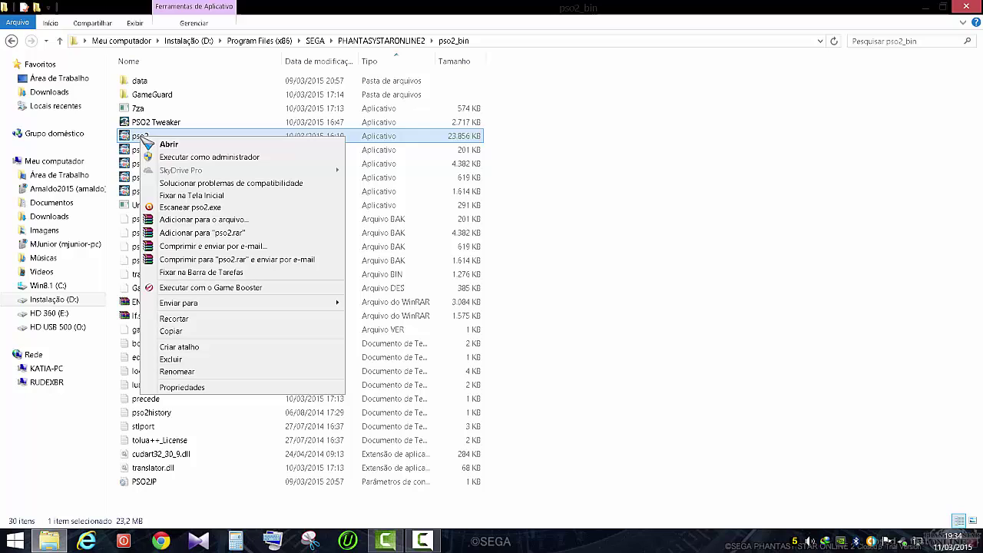
left_click(189, 387)
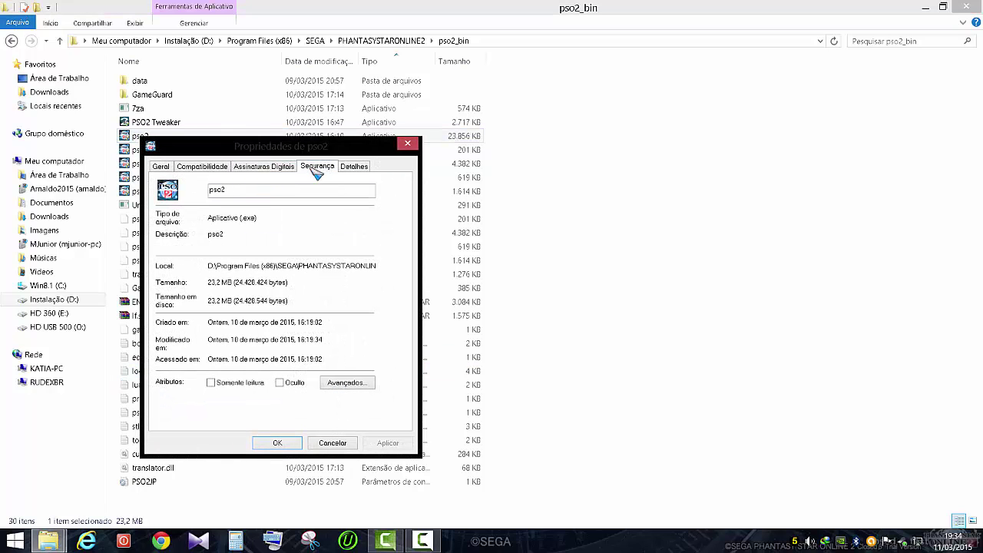
left_click(314, 168)
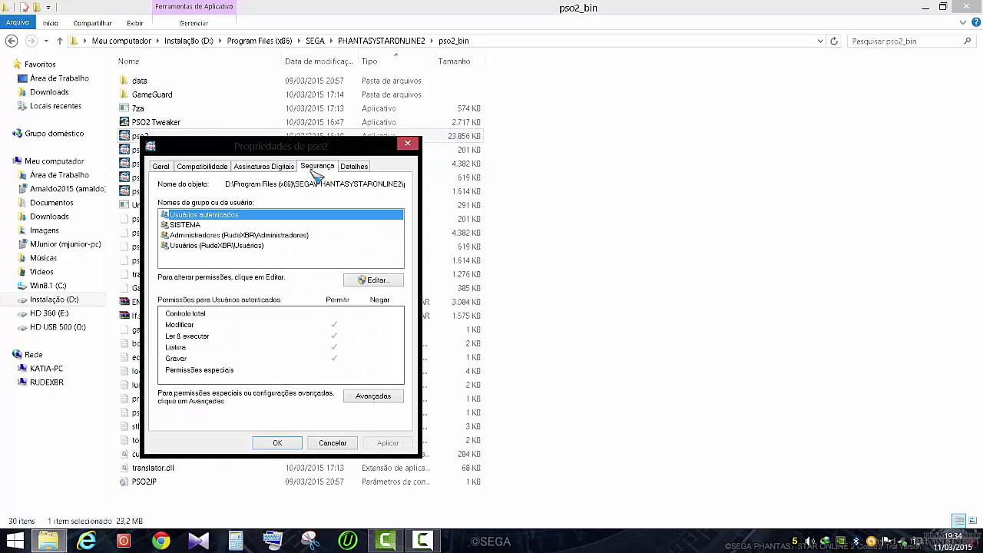
left_click(374, 281)
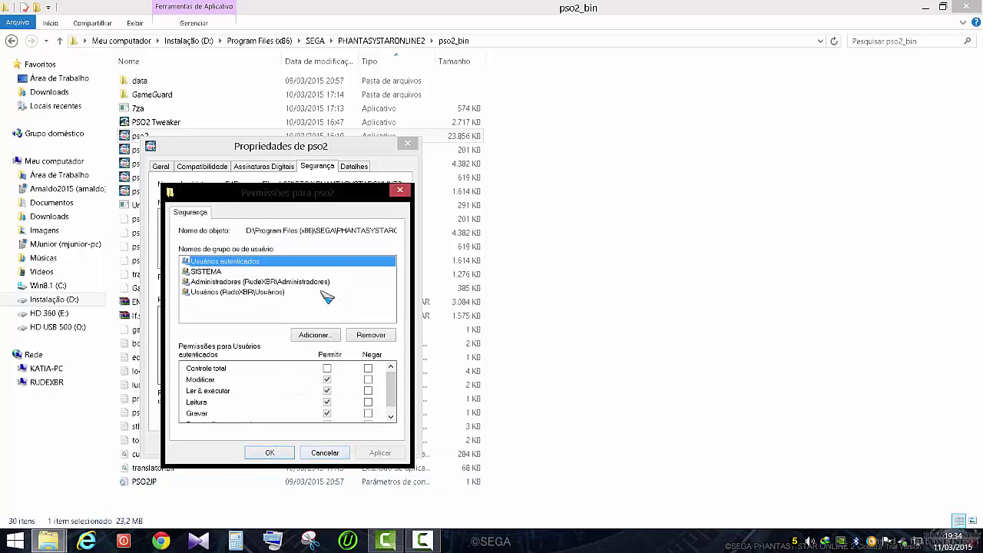
left_click(315, 335)
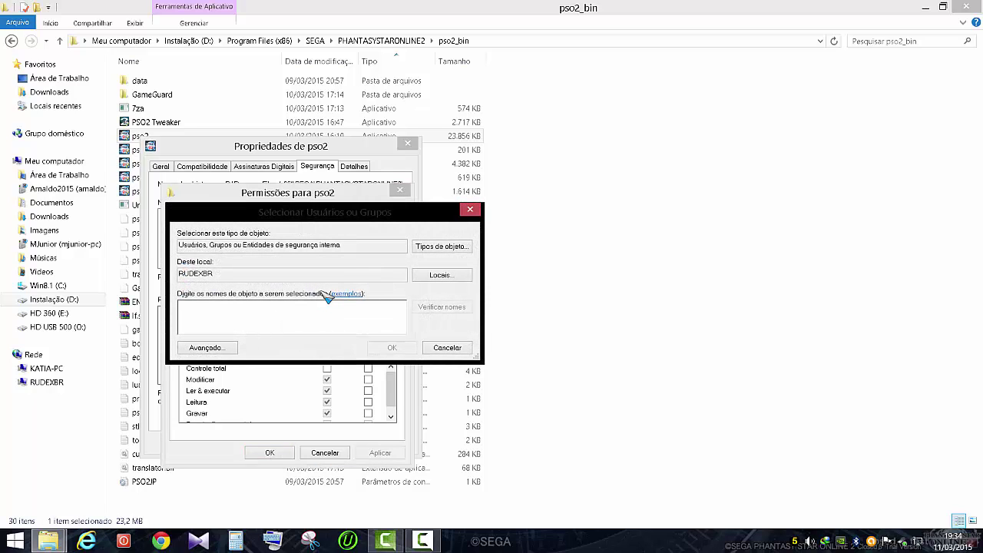
key("alt+a")
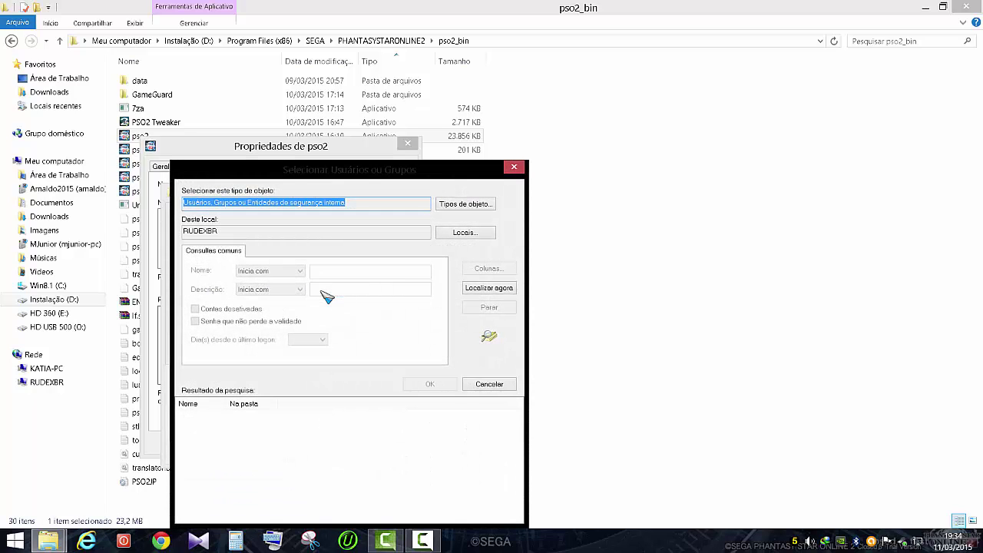
key("Return")
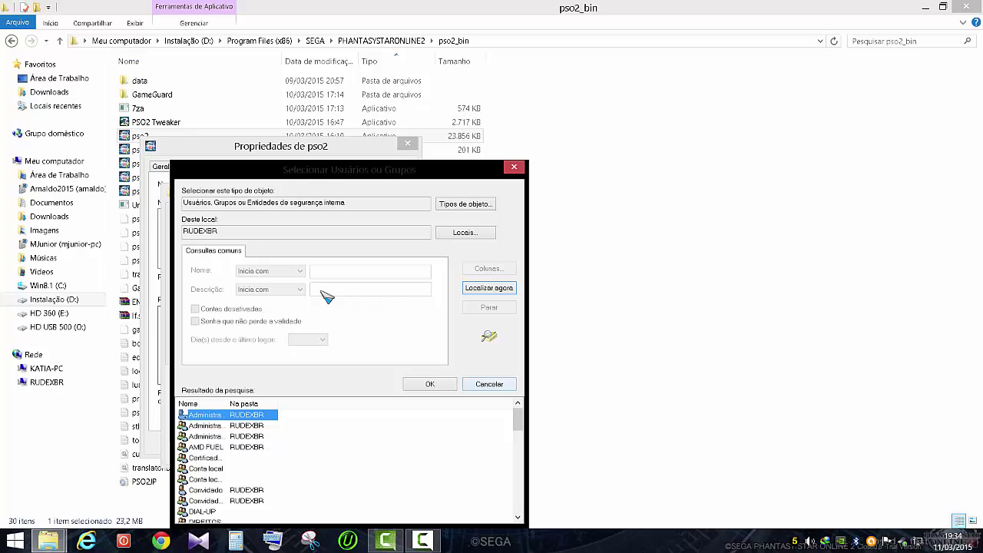
key("Escape")
key("Escape")
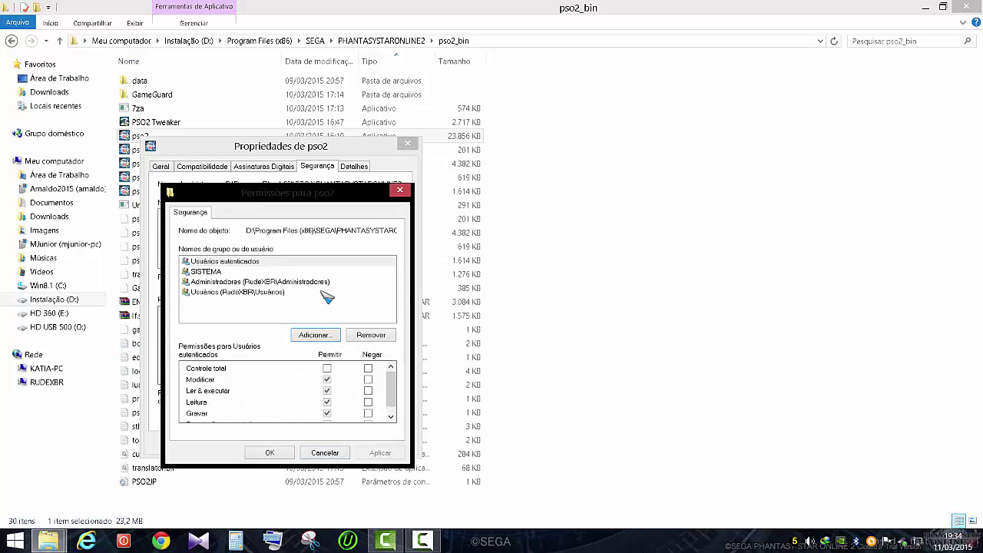
left_click(337, 452)
left_click(329, 503)
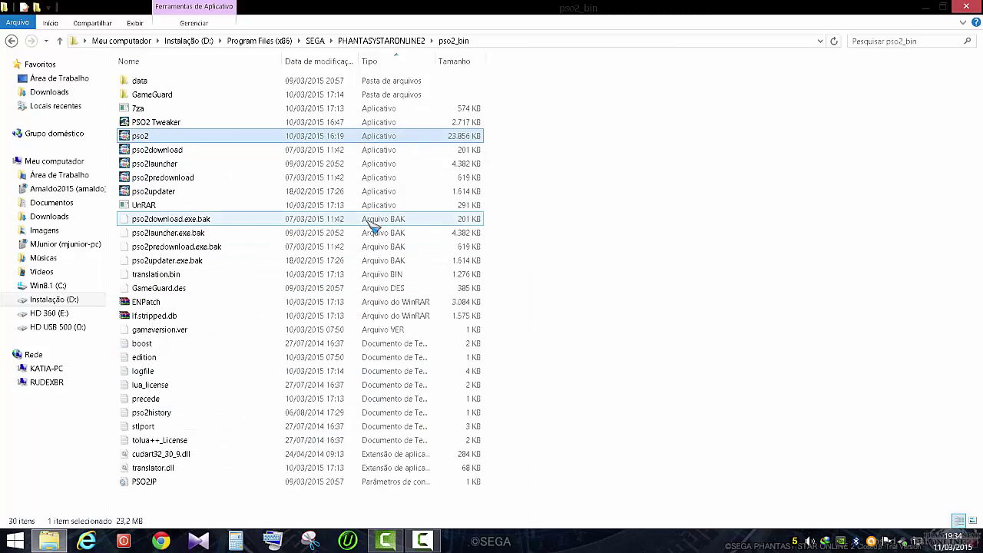
Step: Run pso2launcher, accept its restart, dismiss the error and return to the pso2_bin folder
double_click(173, 167)
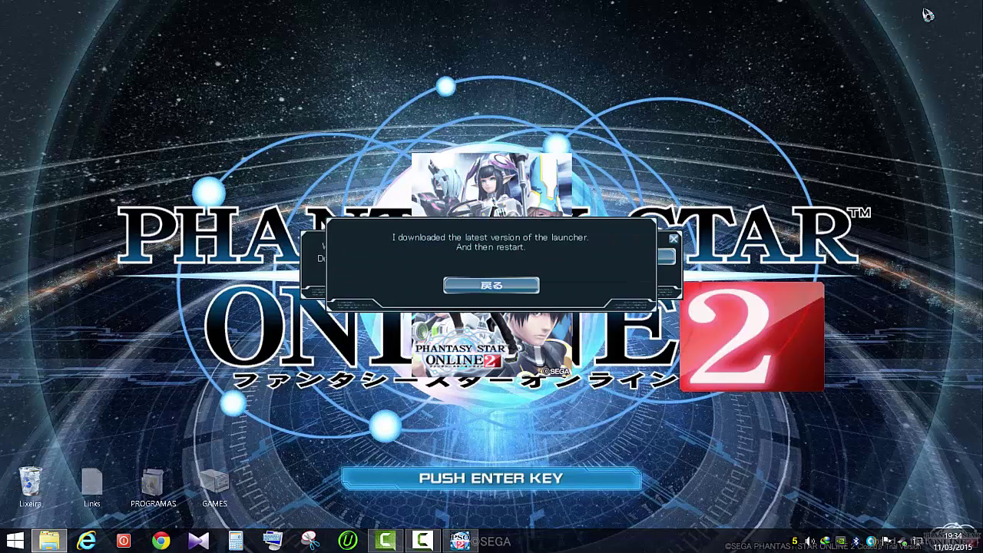
key("Return")
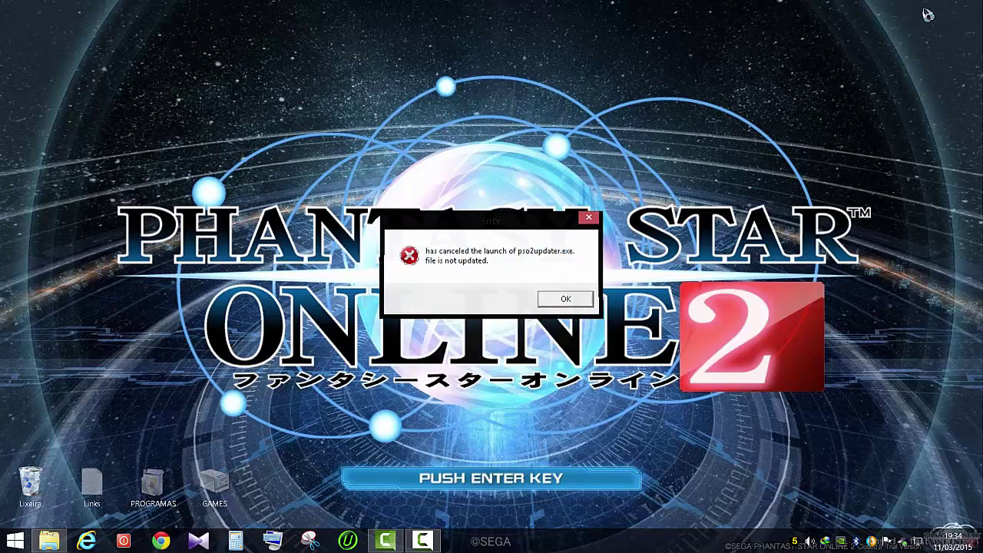
key("Return")
left_click(49, 541)
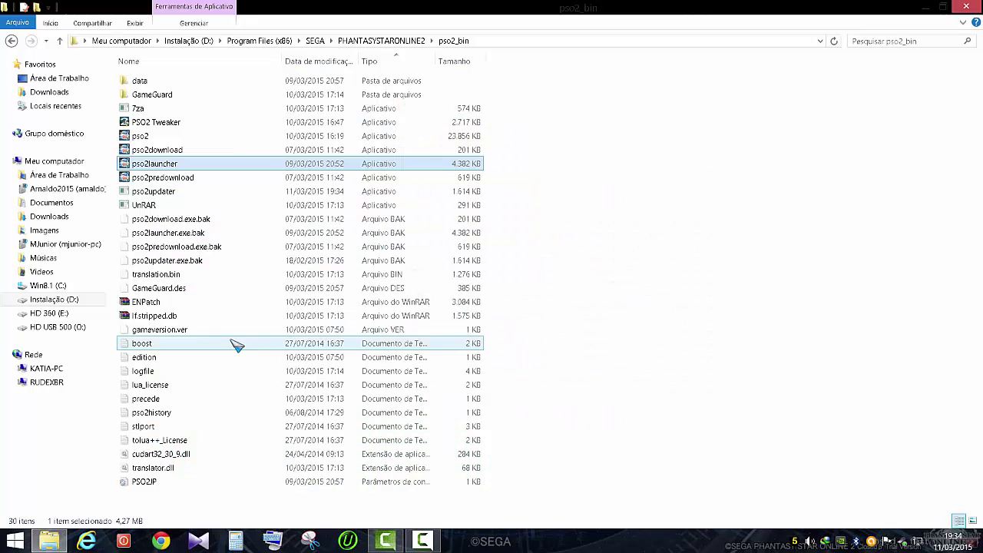
Step: Add all users and groups found on the computer to the pso2 executable's security permissions and close its properties
right_click(160, 166)
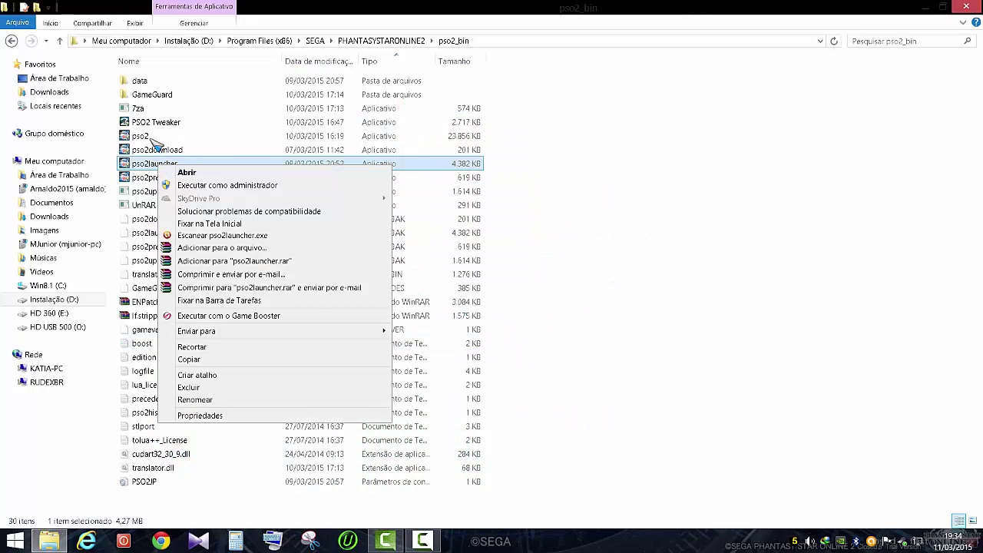
left_click(151, 140)
right_click(150, 140)
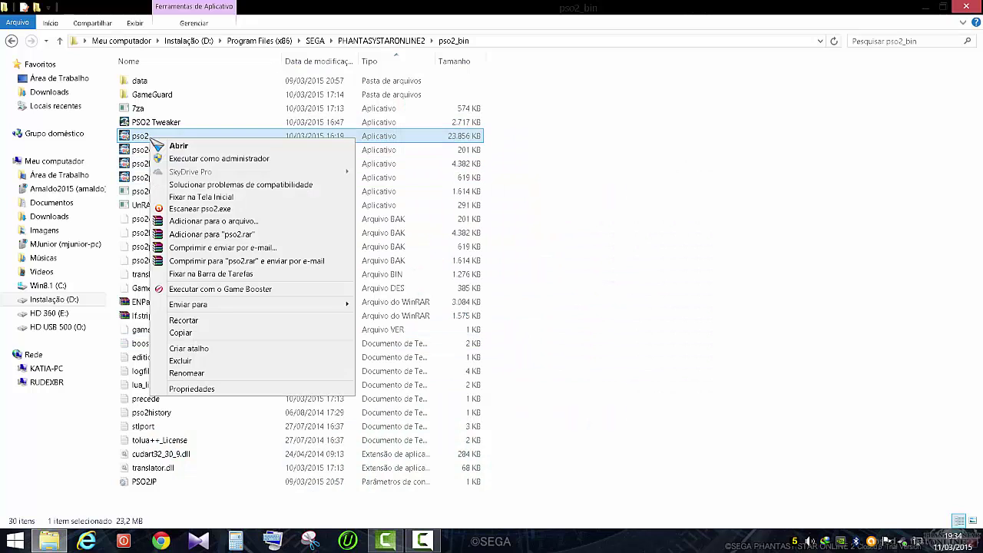
left_click(191, 389)
left_click(326, 168)
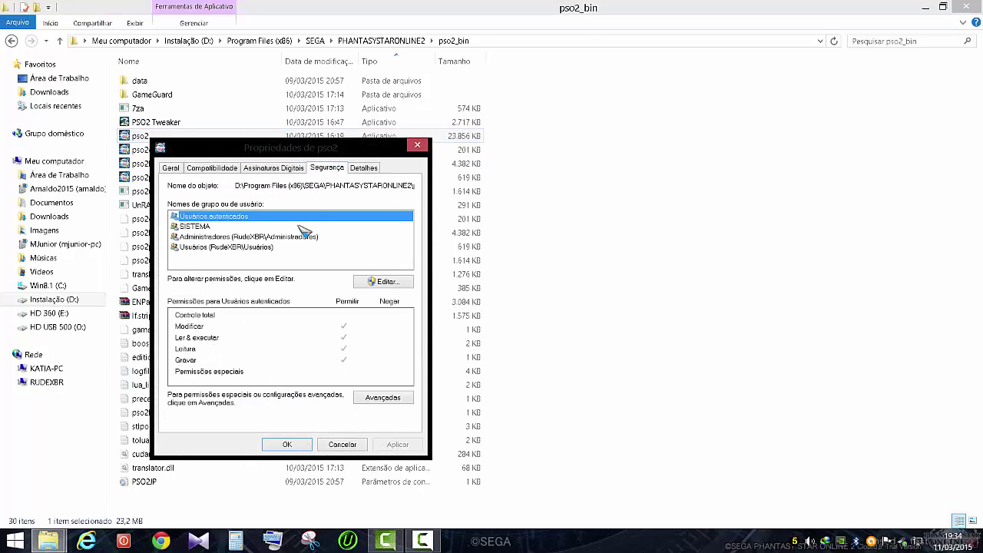
left_click(396, 284)
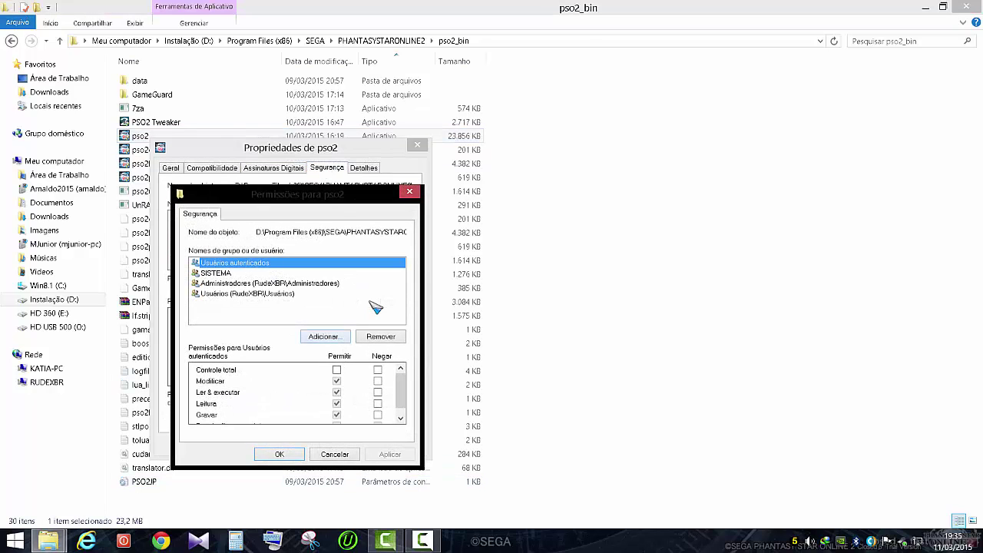
key("alt+d")
key("alt+v")
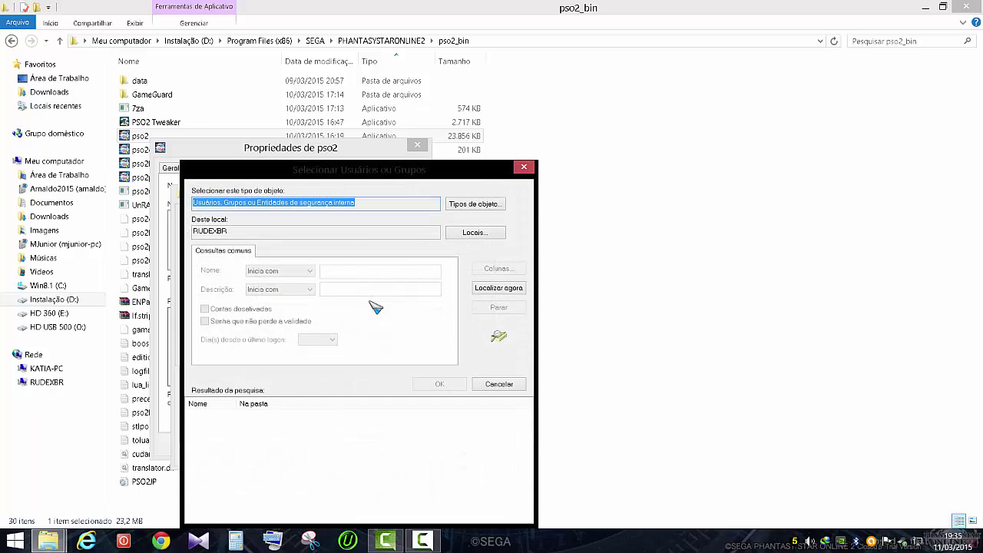
key("alt+a")
key("shift+End")
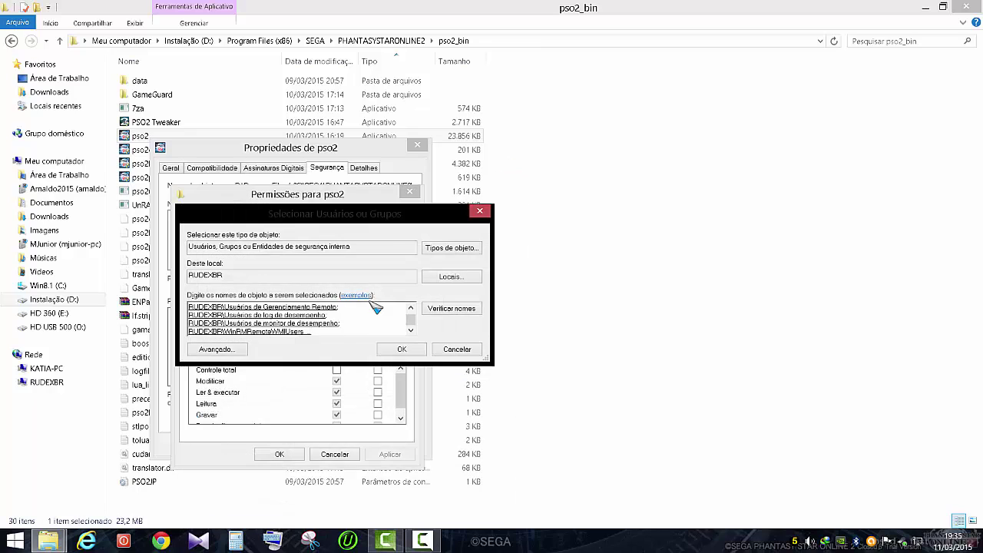
key("Return")
left_click(280, 454)
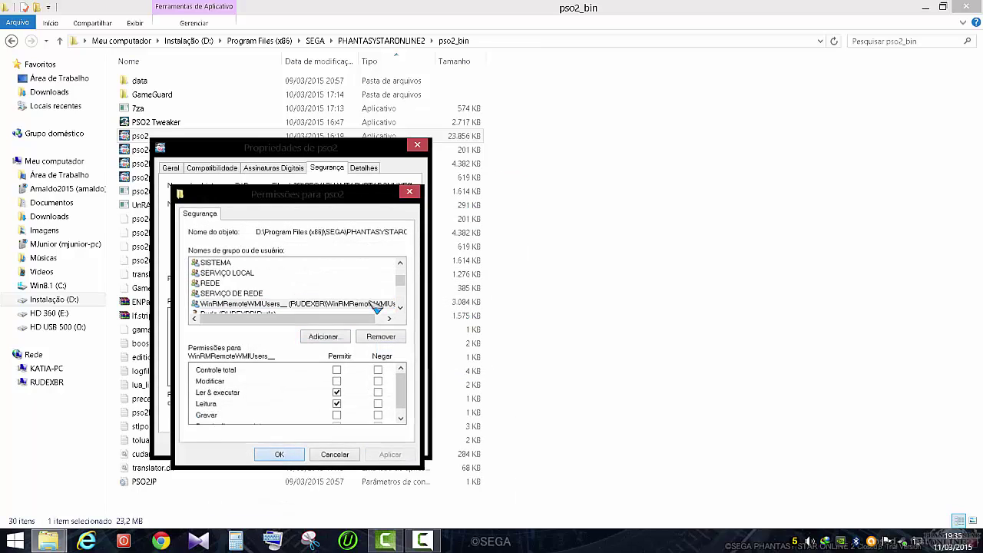
left_click(289, 509)
Step: Run pso2launcher again to test the launch and dismiss the error
left_click(170, 126)
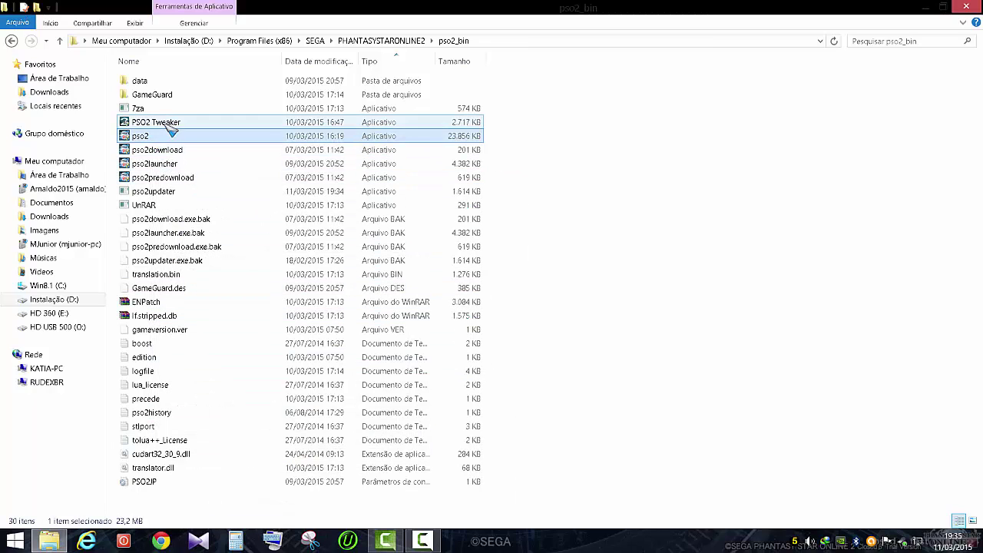
double_click(168, 168)
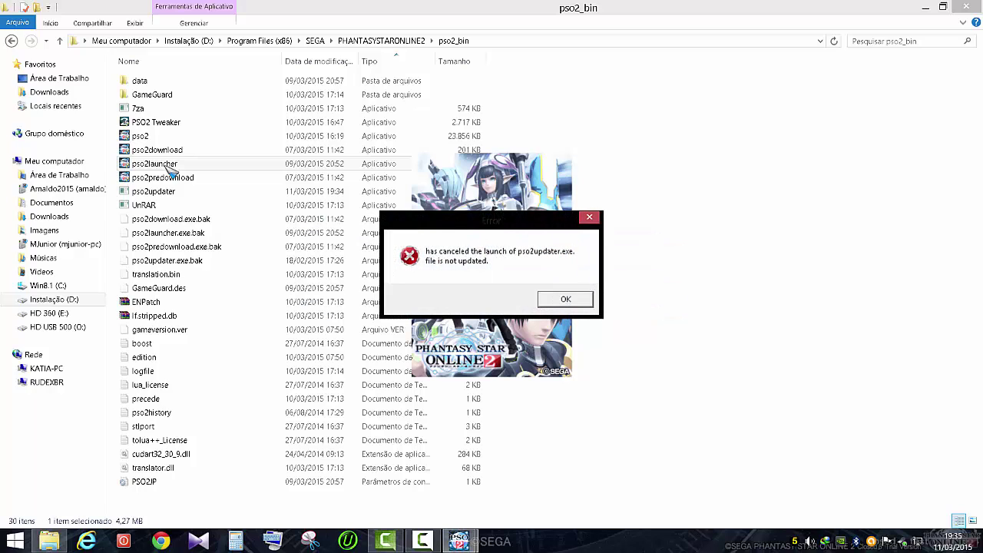
key("Return")
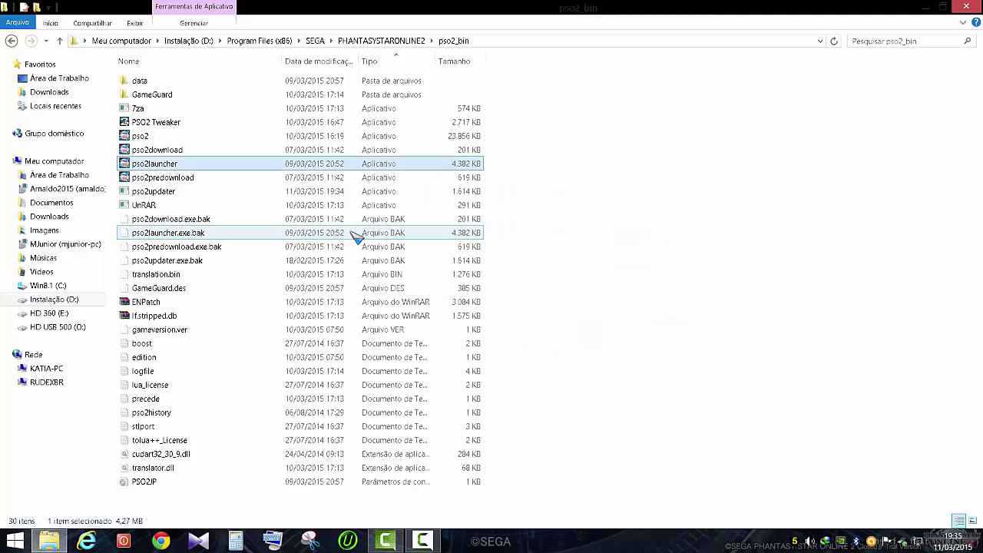
Step: Enable permission inheritance for pso2updater in its advanced security settings, apply it and close its properties
left_click(168, 192)
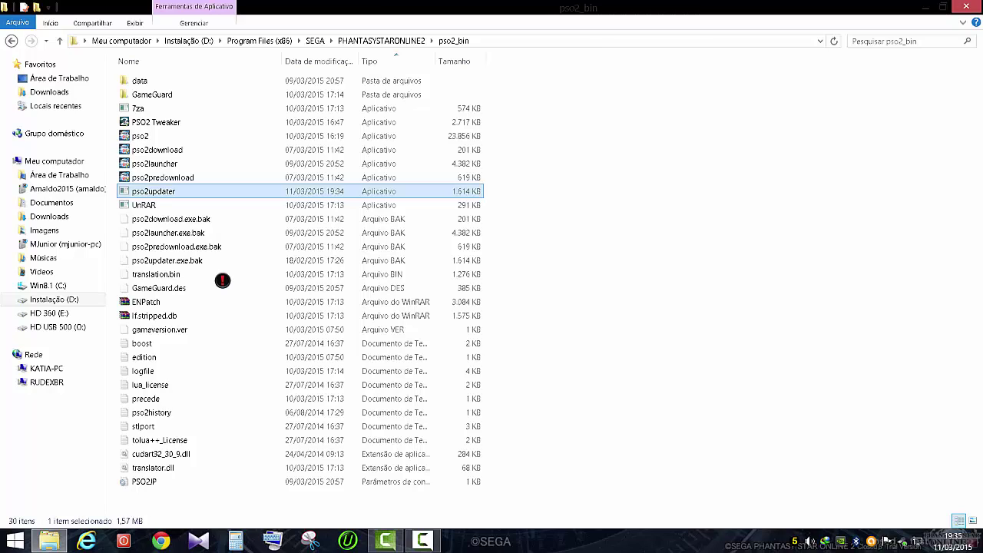
key("shift+F10")
left_click(215, 447)
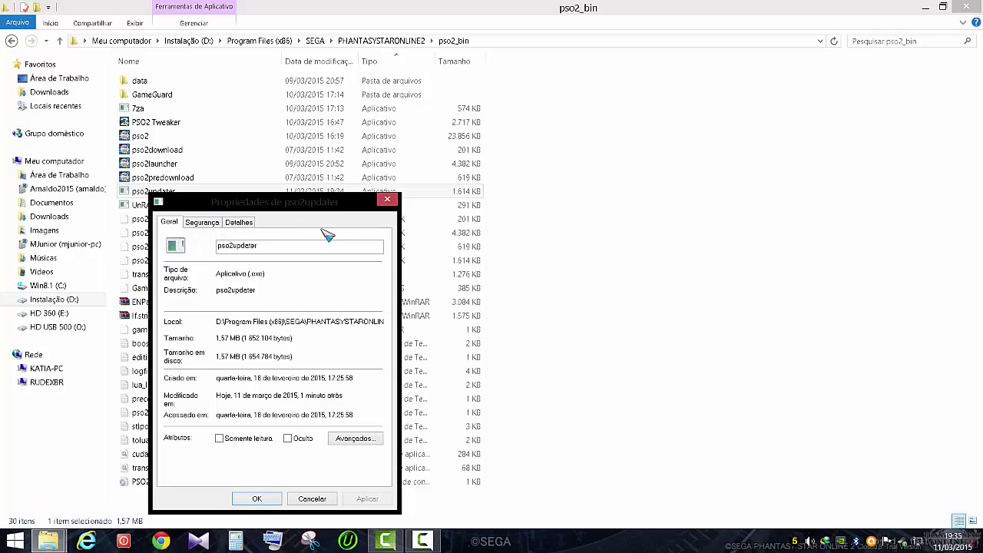
left_click(212, 224)
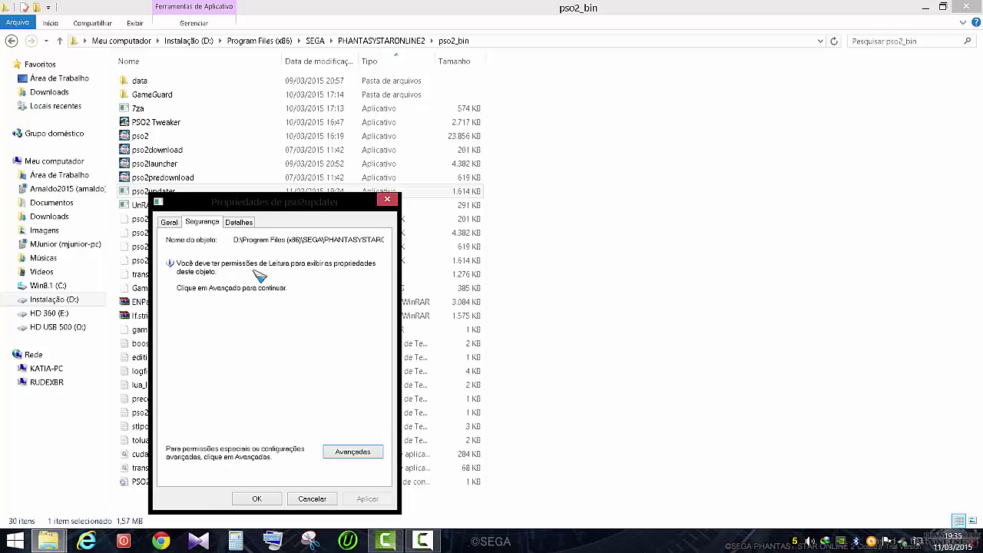
left_click(351, 453)
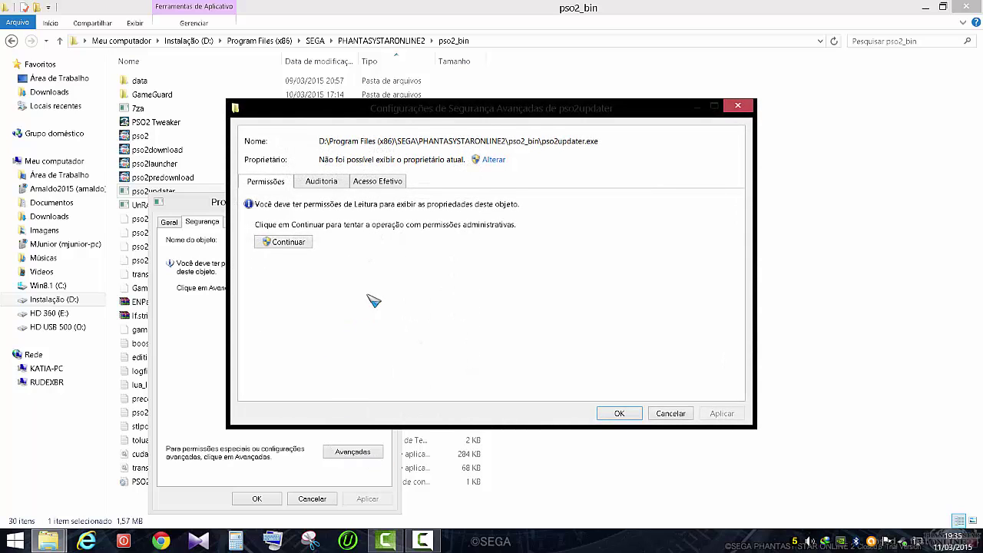
left_click(285, 242)
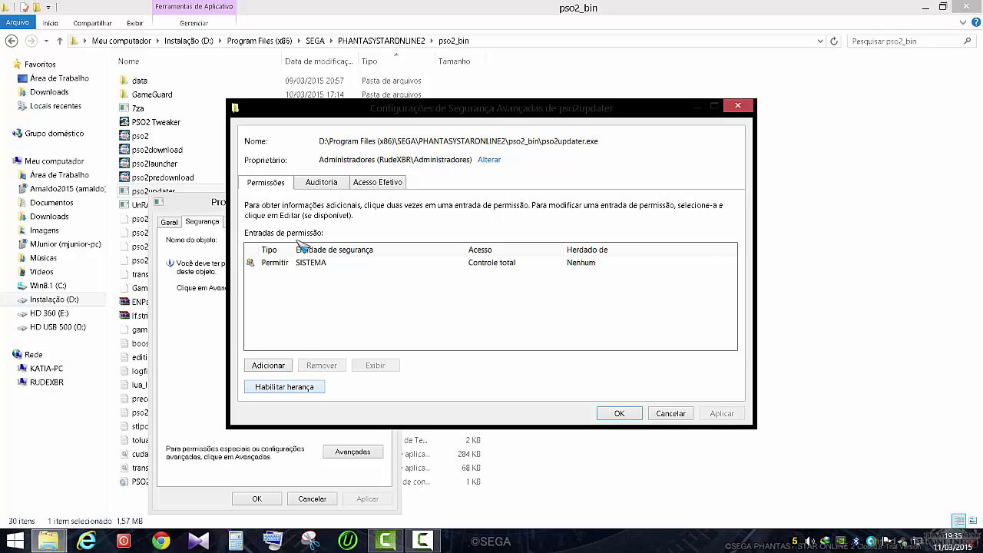
key("space")
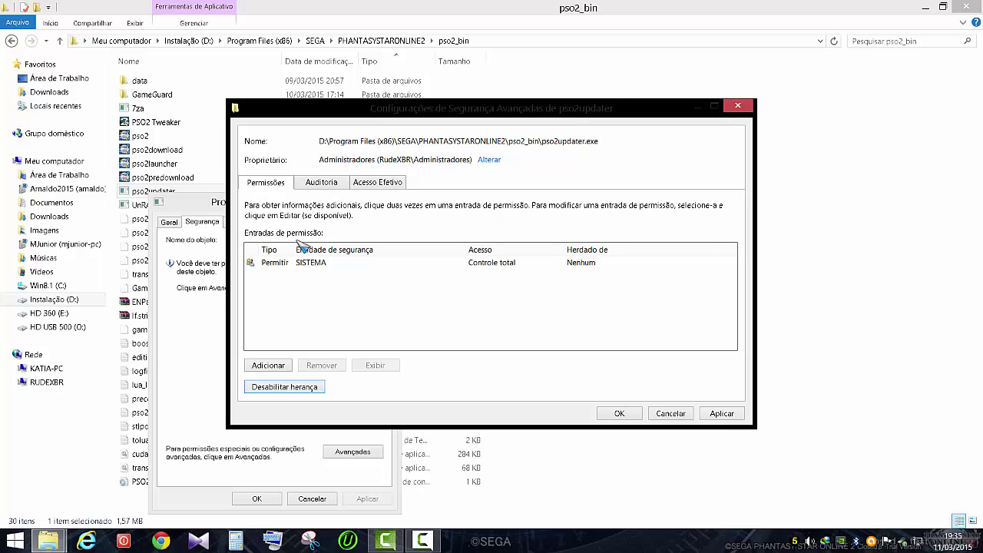
key("alt+a")
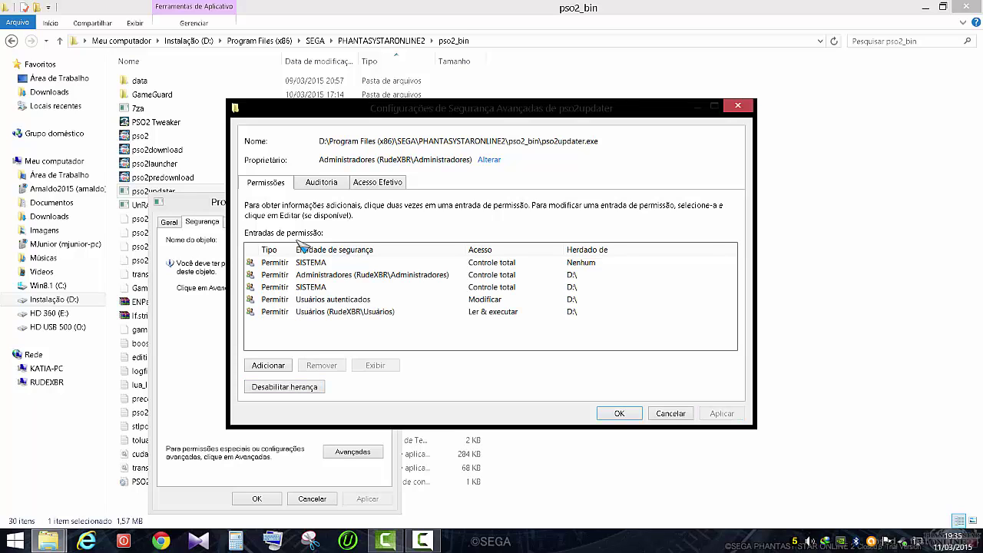
key("Return")
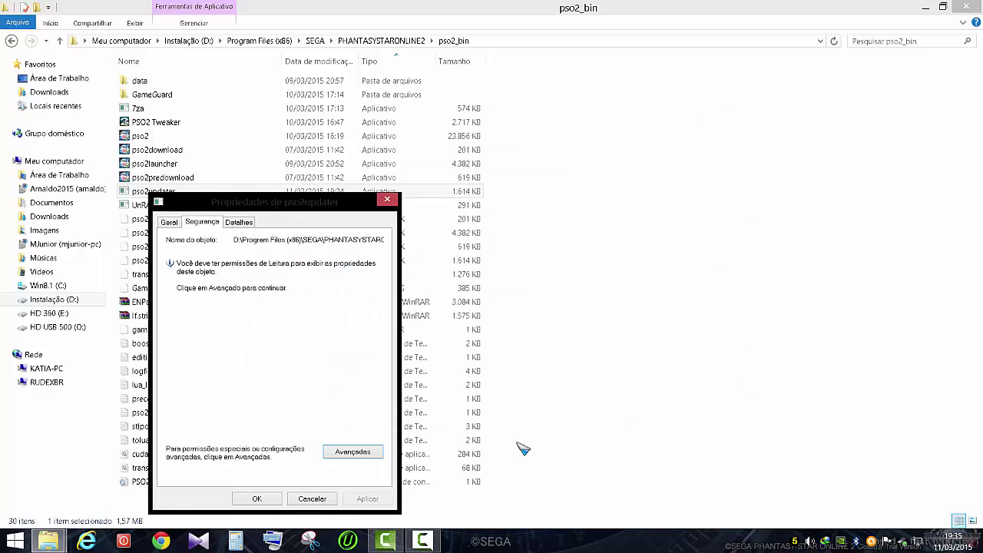
left_click(277, 500)
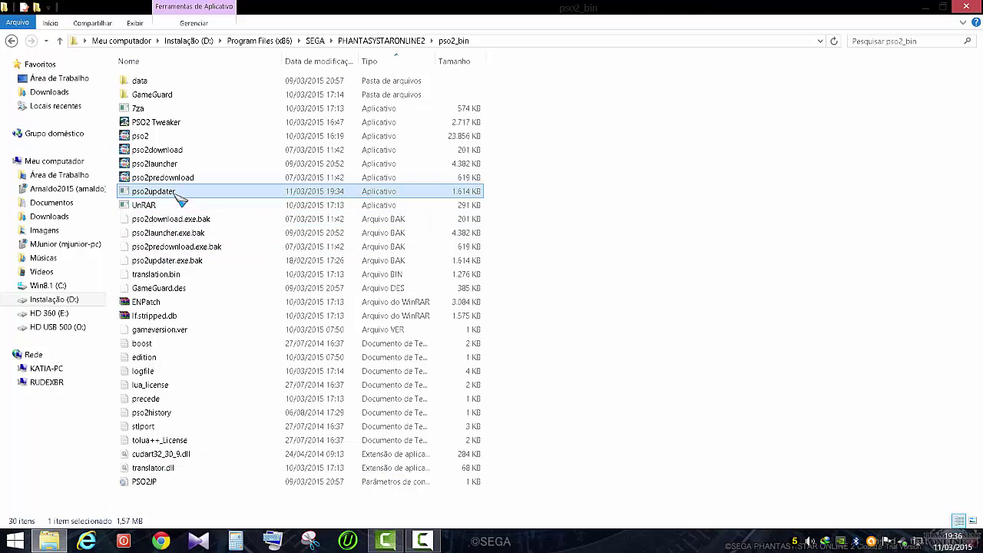
Step: Add all users and groups found on the computer to pso2updater's security permissions and close its properties
right_click(175, 195)
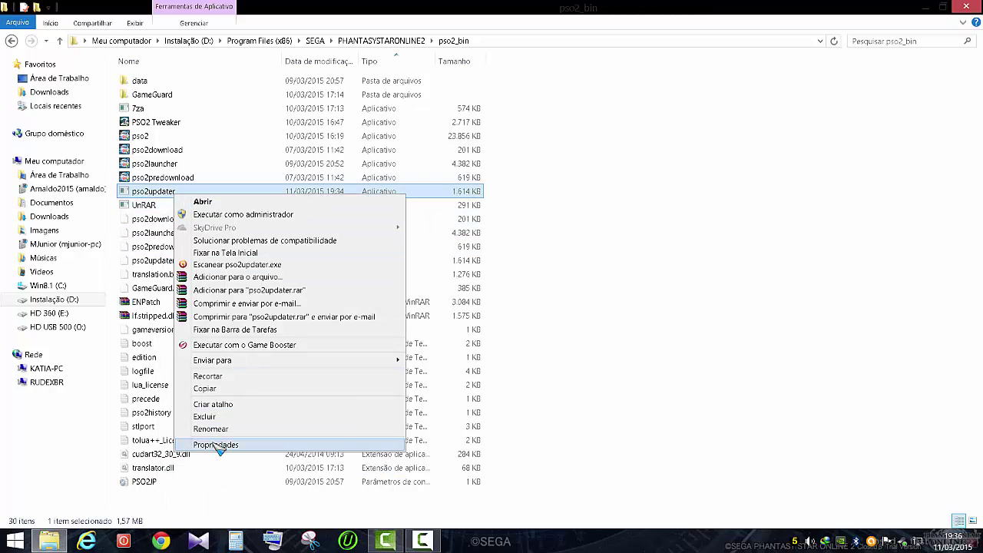
left_click(218, 444)
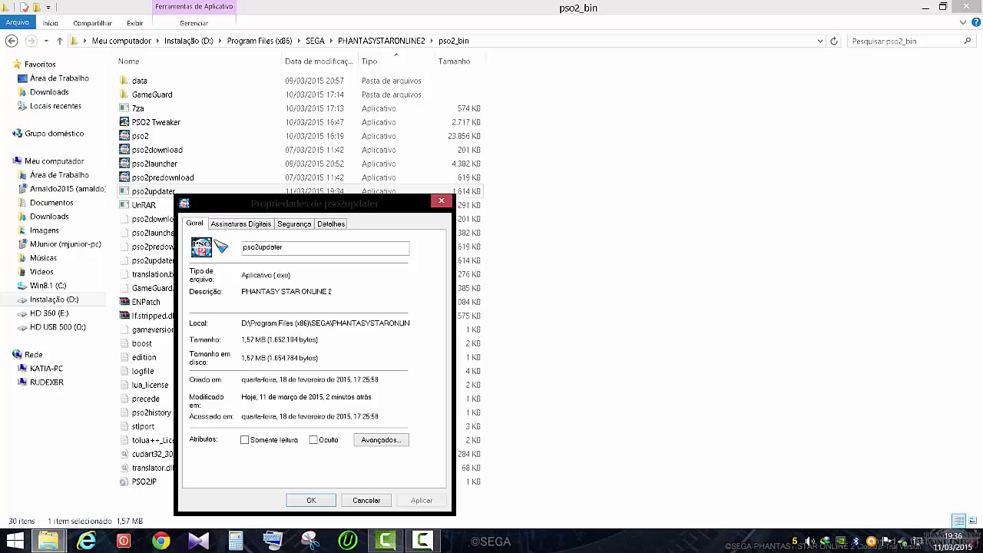
left_click(295, 225)
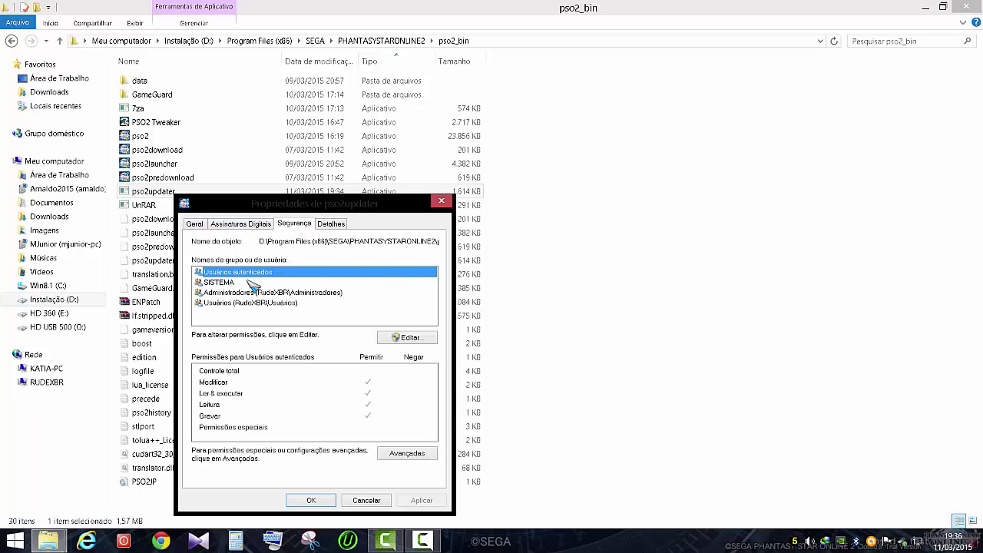
left_click(408, 338)
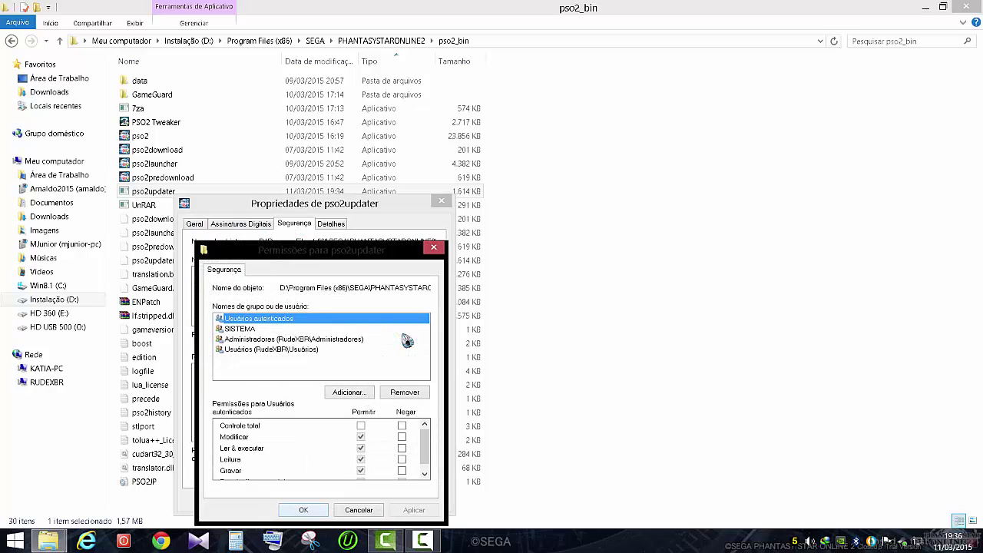
key("Return")
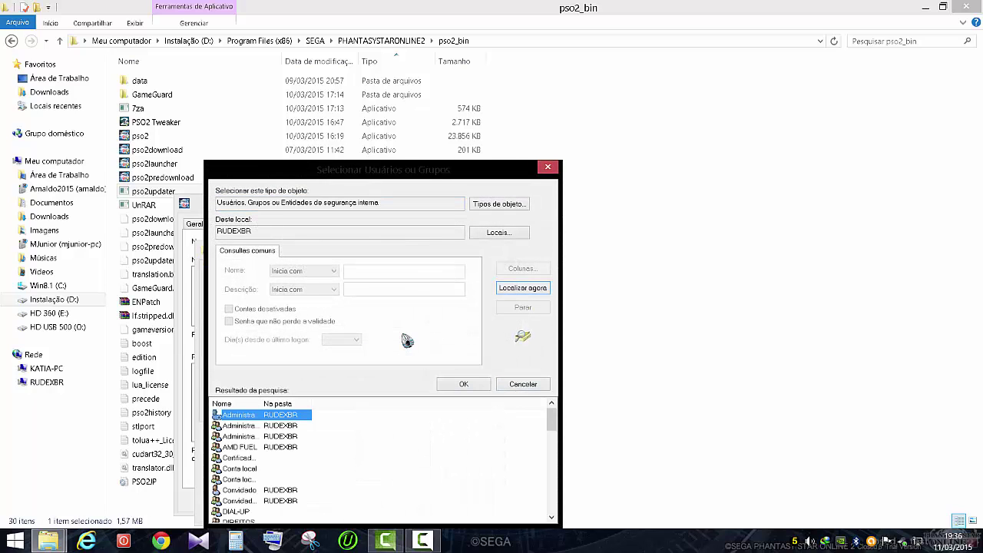
key("shift+End")
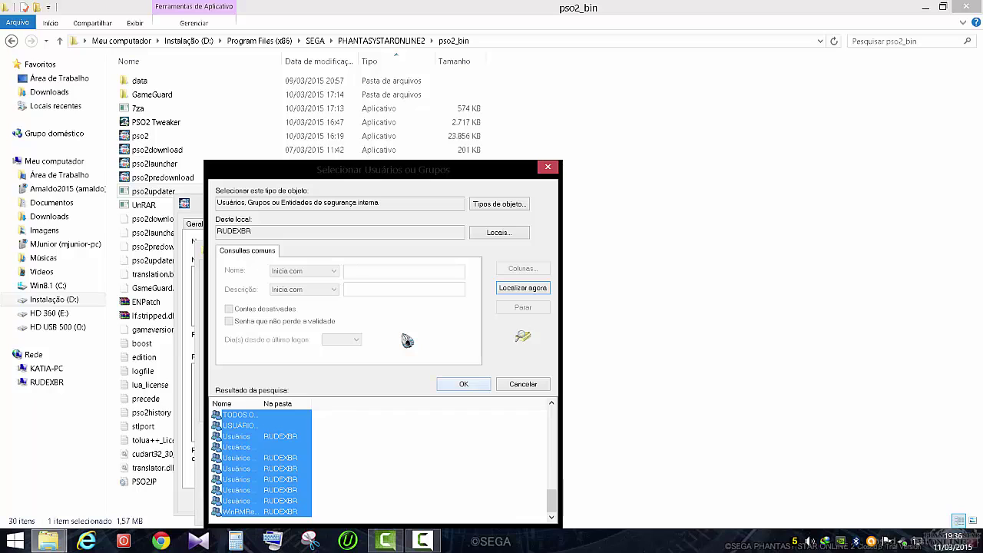
key("Return")
key("Return")
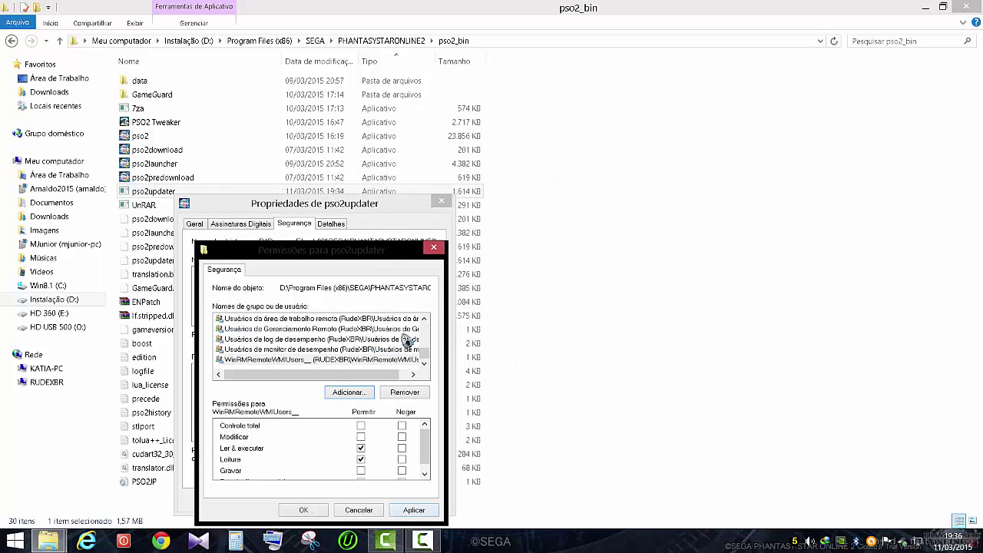
left_click(303, 510)
left_click(319, 500)
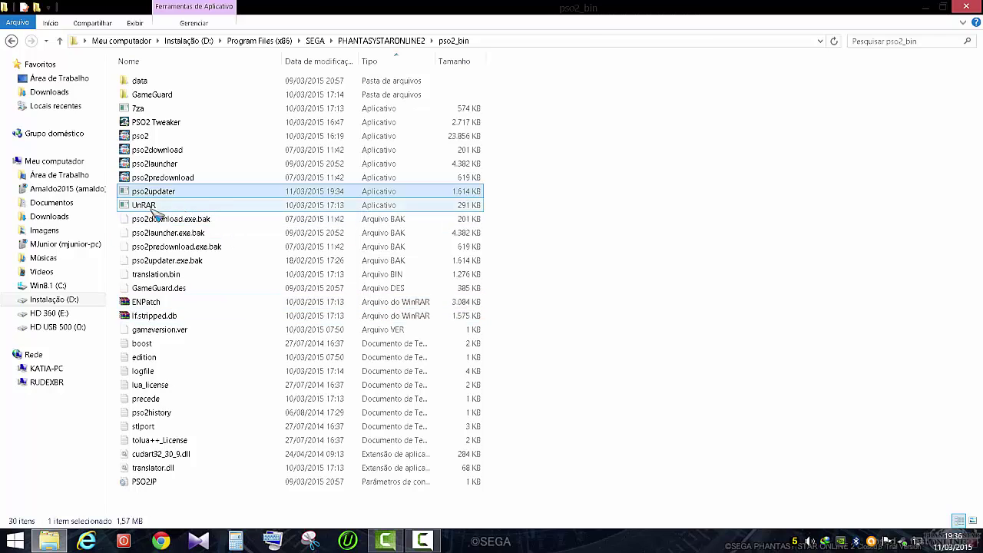
Step: Run pso2launcher again to test the update and dismiss the error
left_click(186, 224)
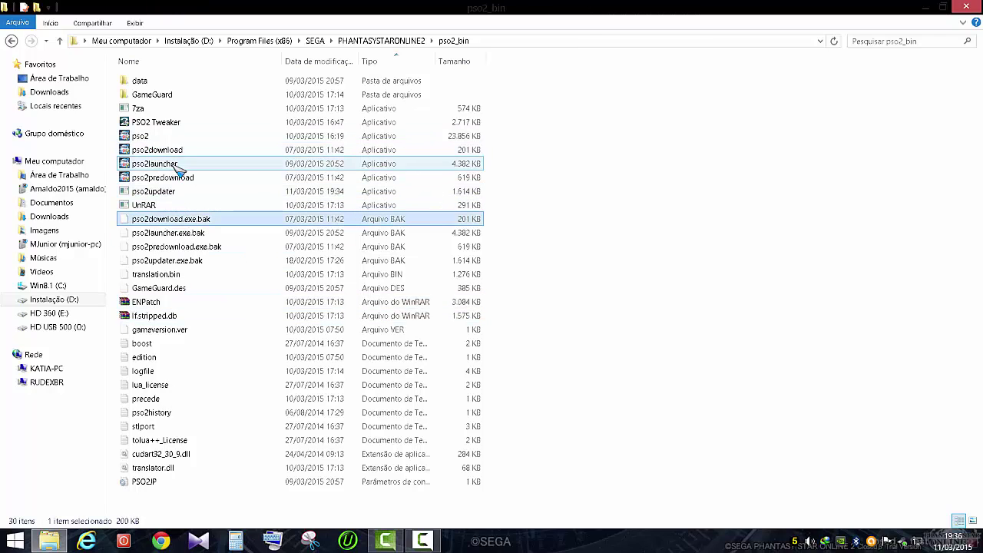
double_click(174, 165)
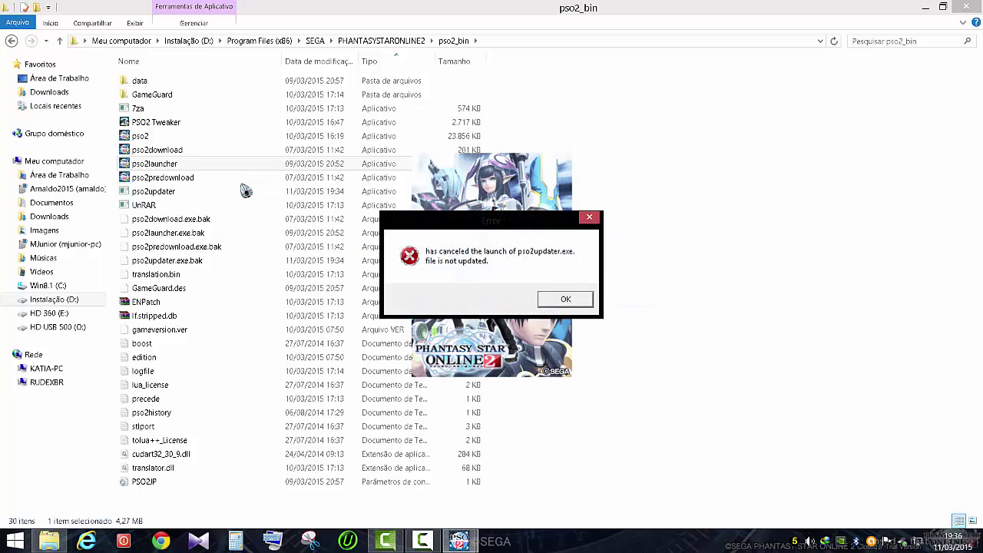
key("Return")
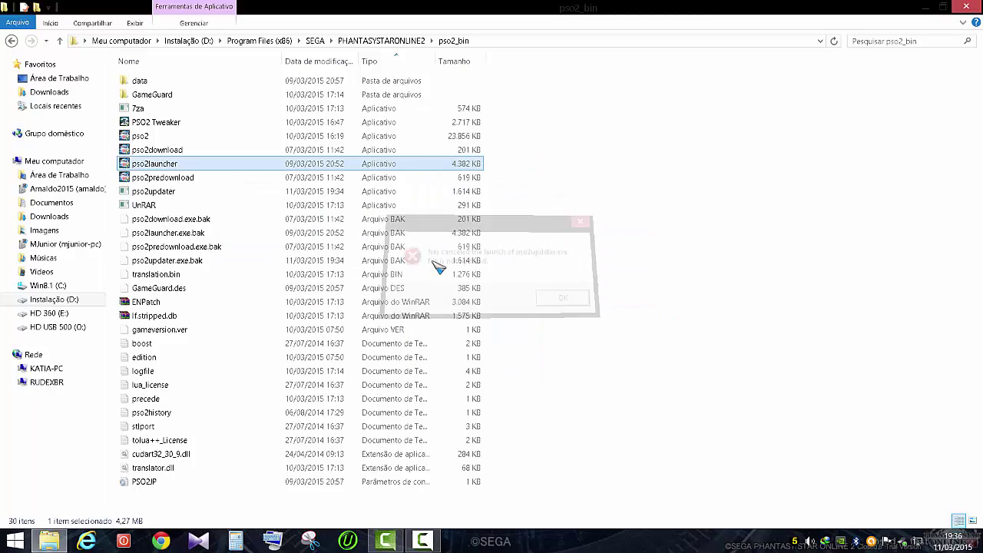
Step: Open pso2updater's advanced security settings with administrative permissions, enable permission inheritance and close its properties
left_click(158, 192)
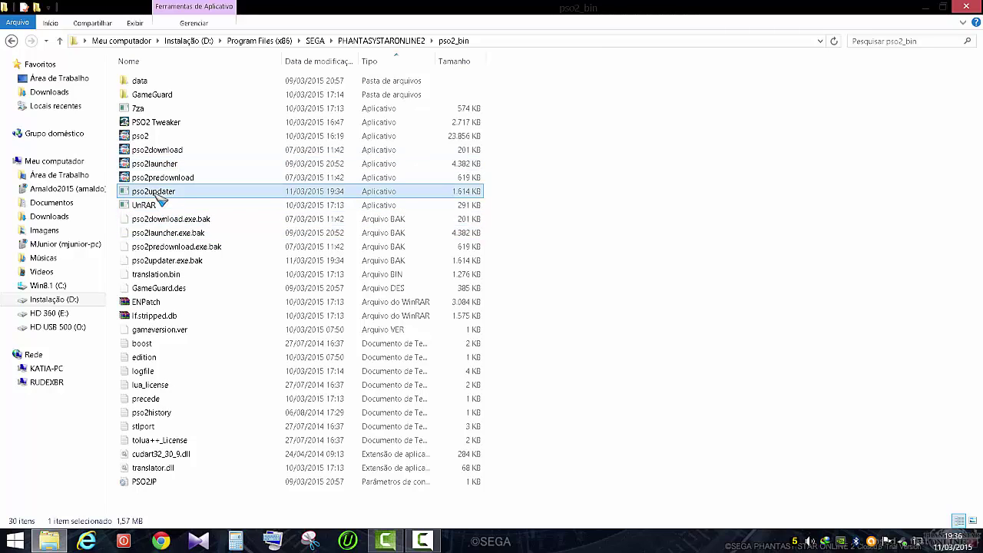
double_click(174, 202)
right_click(194, 196)
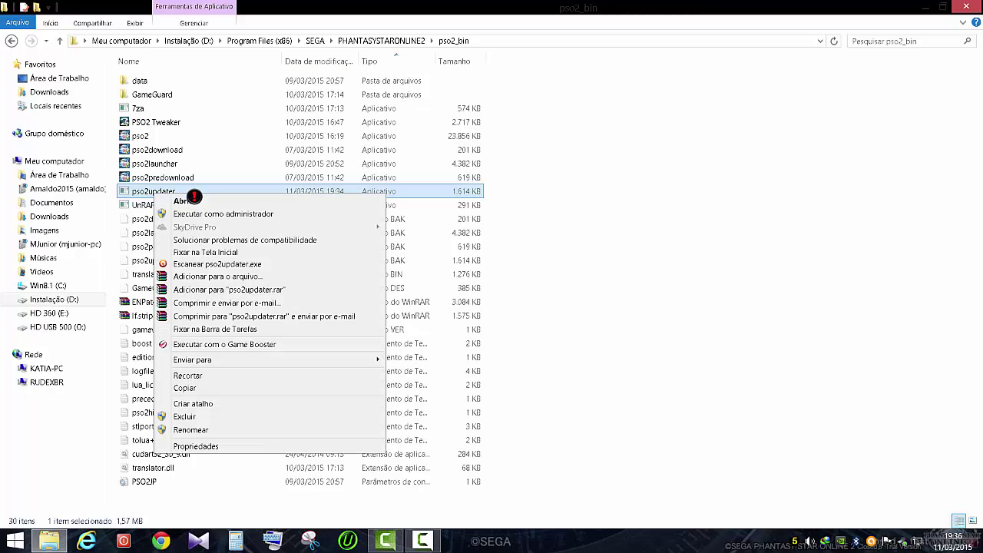
left_click(218, 448)
left_click(214, 224)
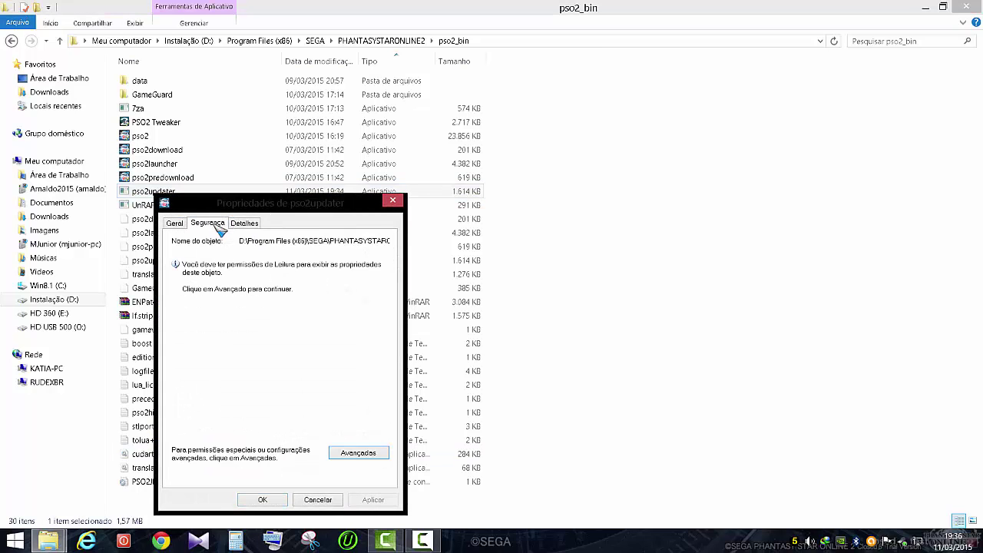
left_click(369, 455)
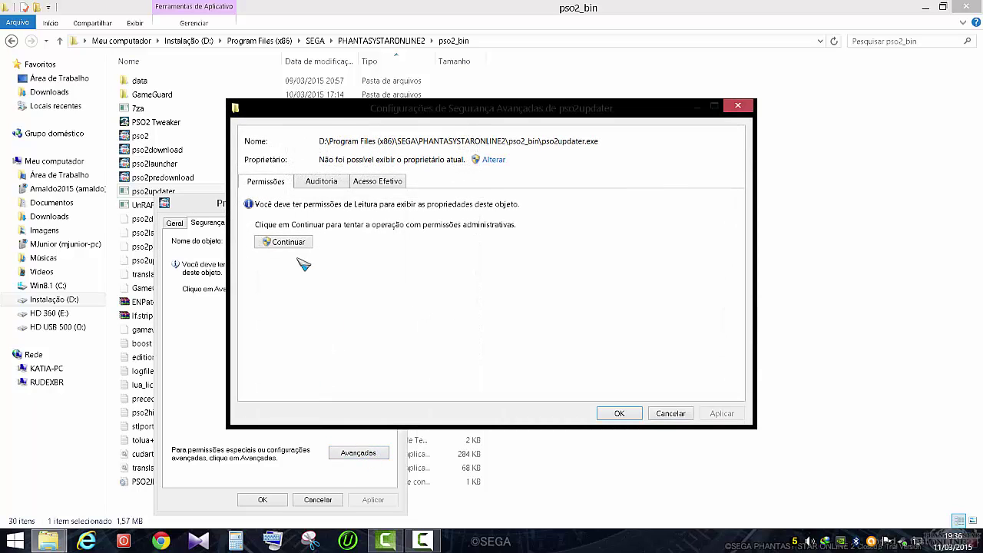
left_click(305, 247)
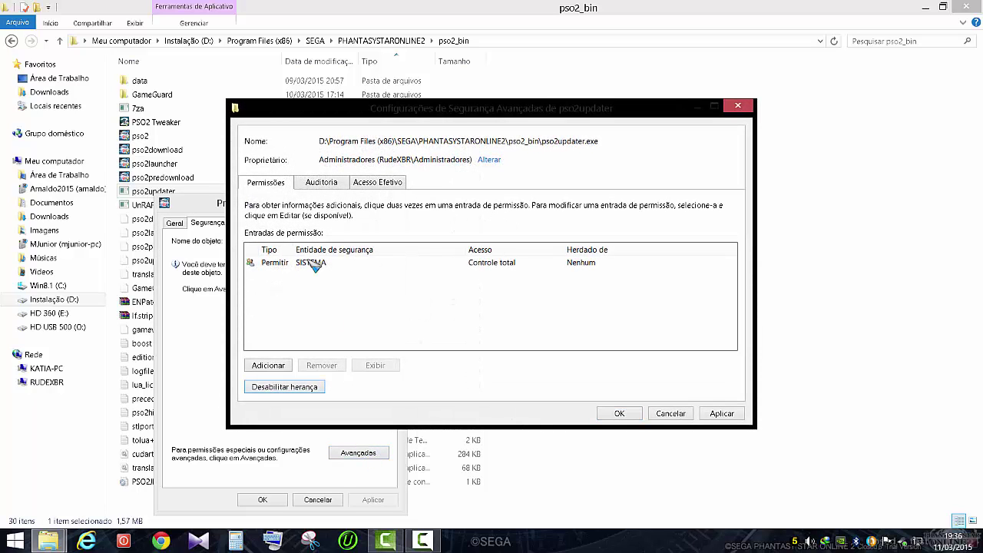
left_click(619, 413)
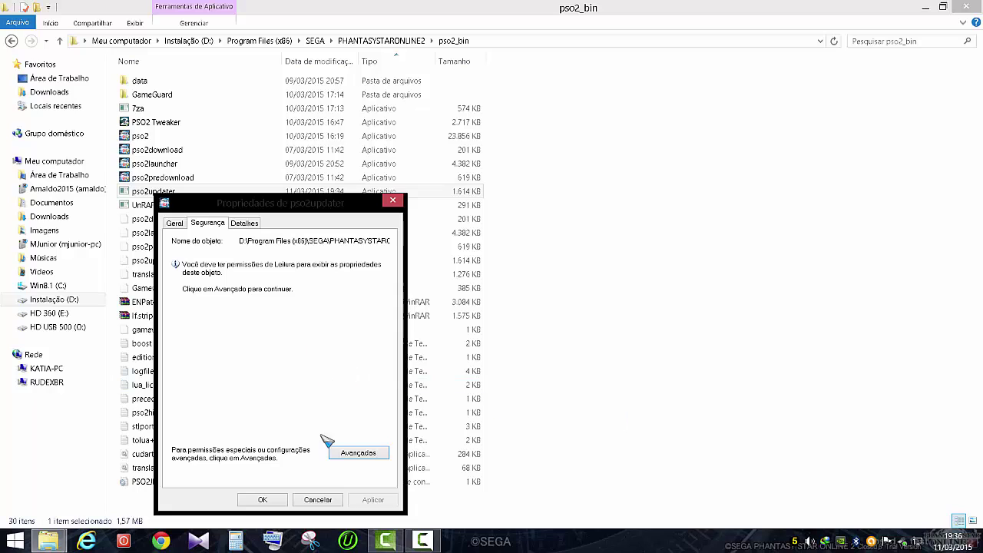
left_click(262, 499)
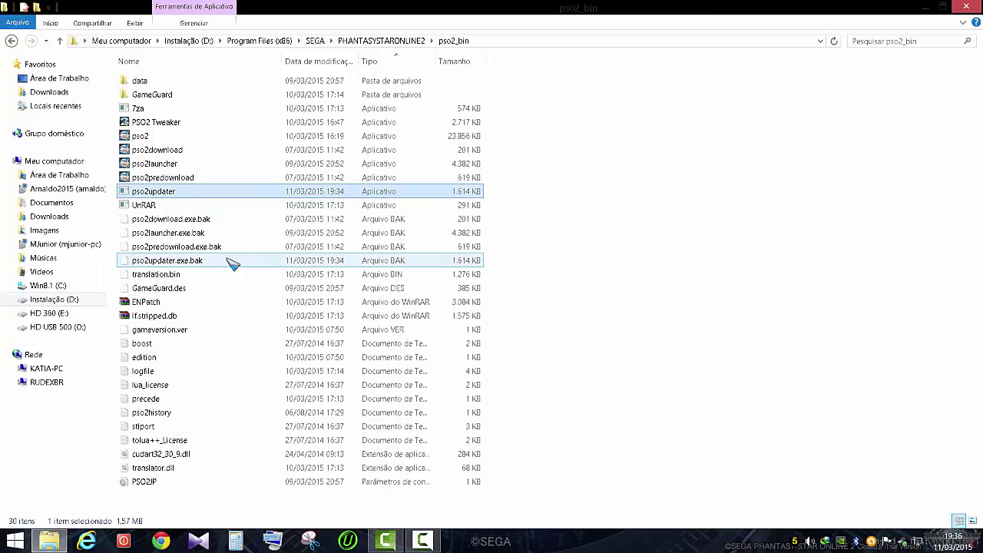
Step: Reopen pso2updater's security permissions, add every user and group found on the computer again, and confirm the changes
right_click(162, 193)
left_click(229, 441)
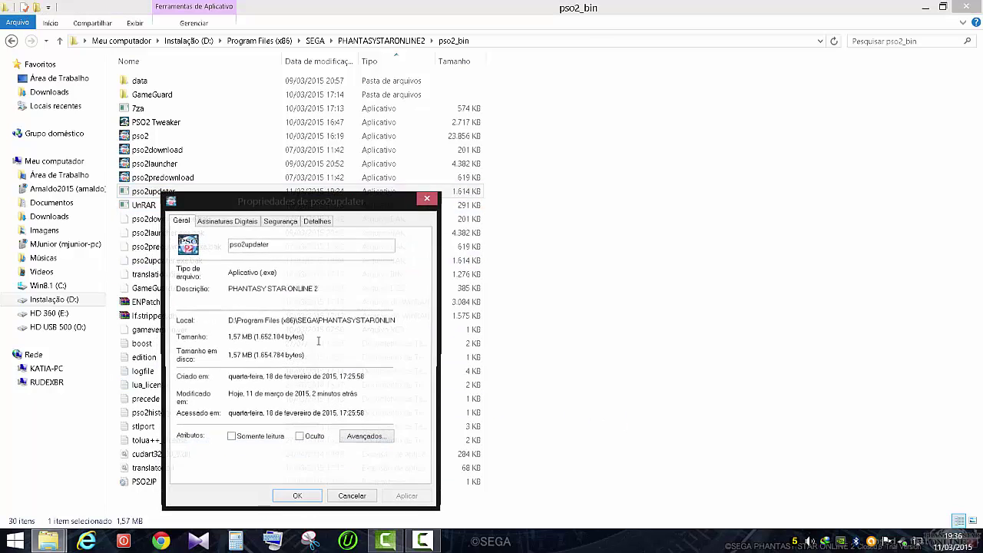
left_click(281, 222)
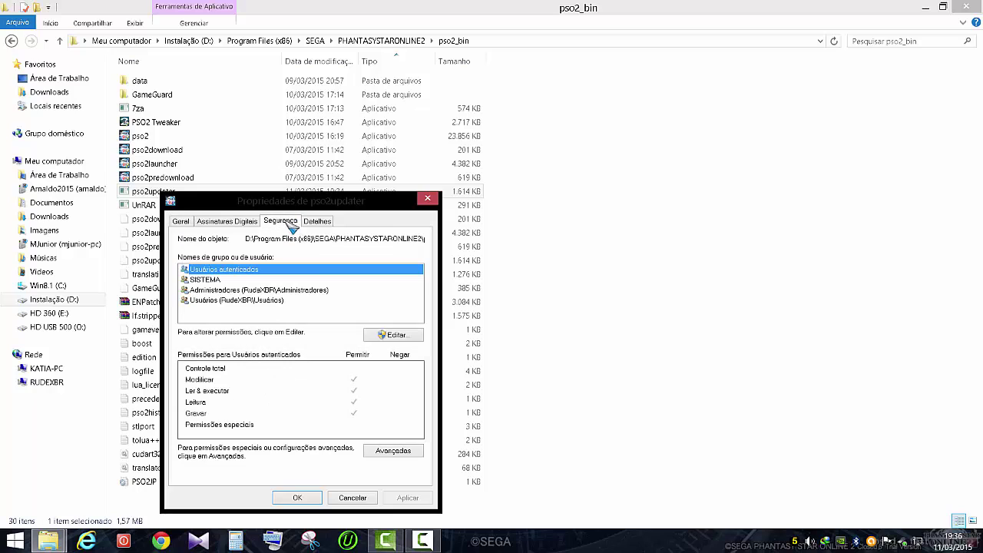
left_click(392, 336)
key("alt+d")
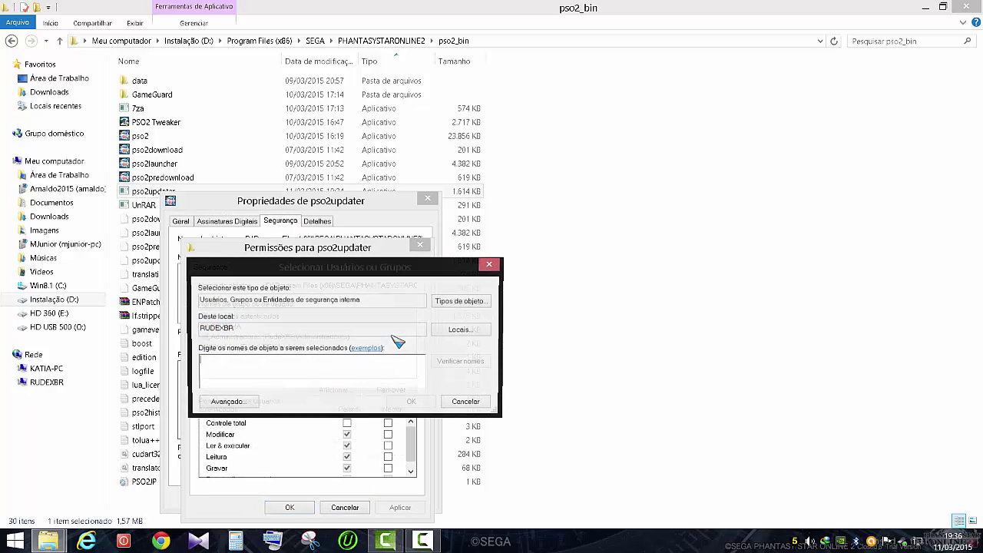
key("alt+a")
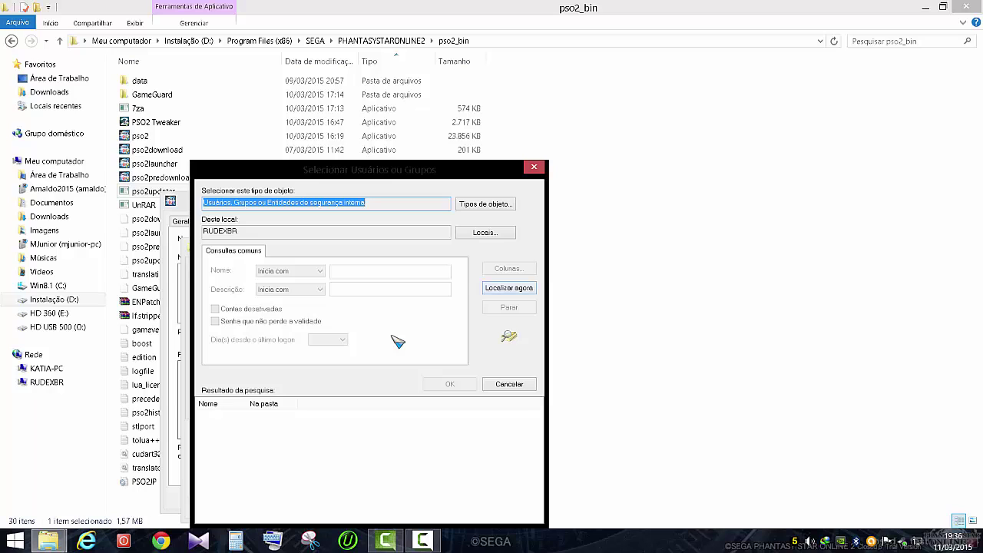
key("alt+l")
key("shift+End")
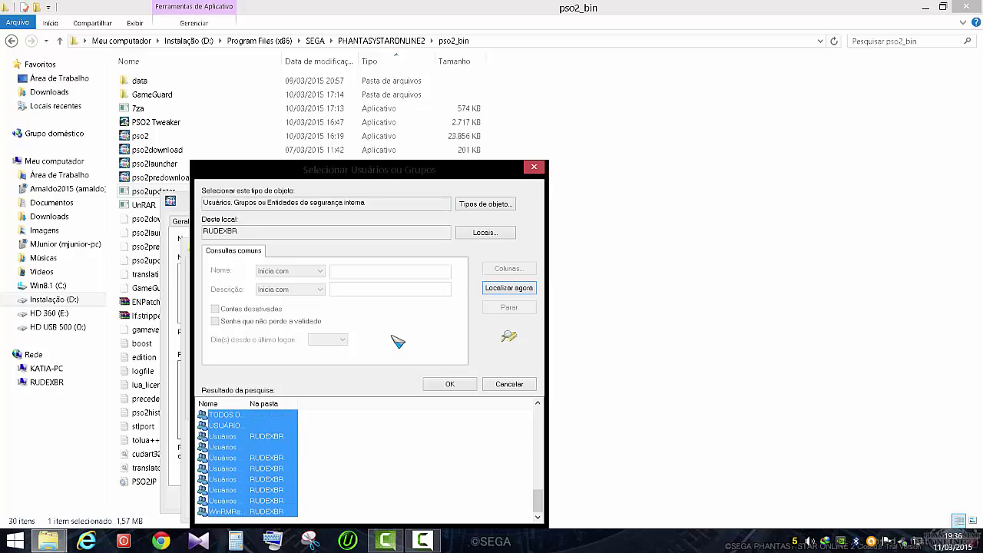
key("Return")
key("Return")
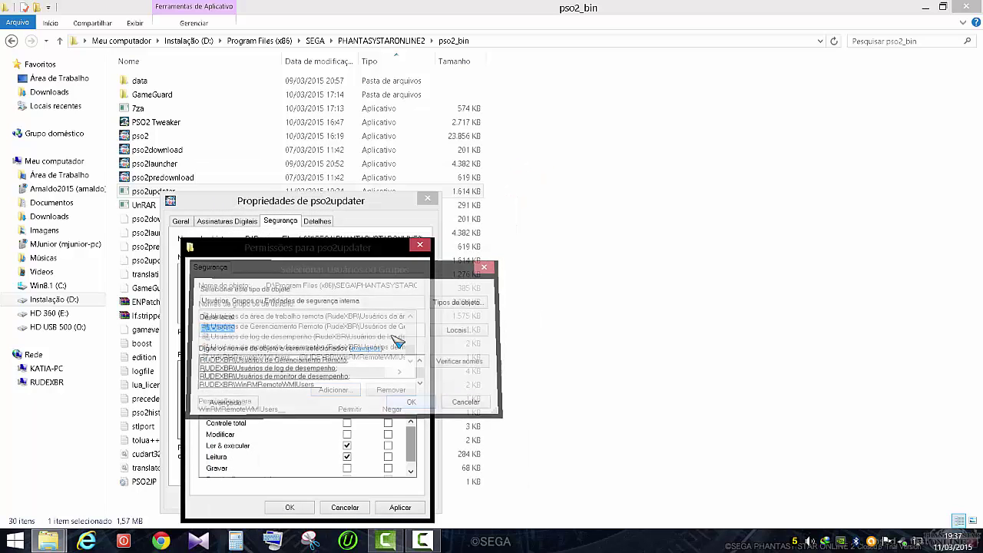
key("Return")
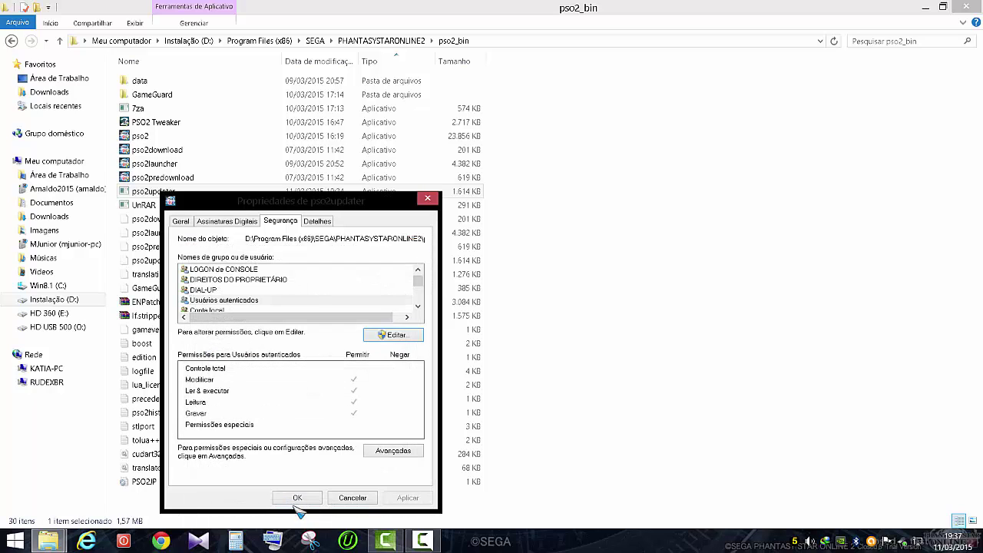
left_click(305, 508)
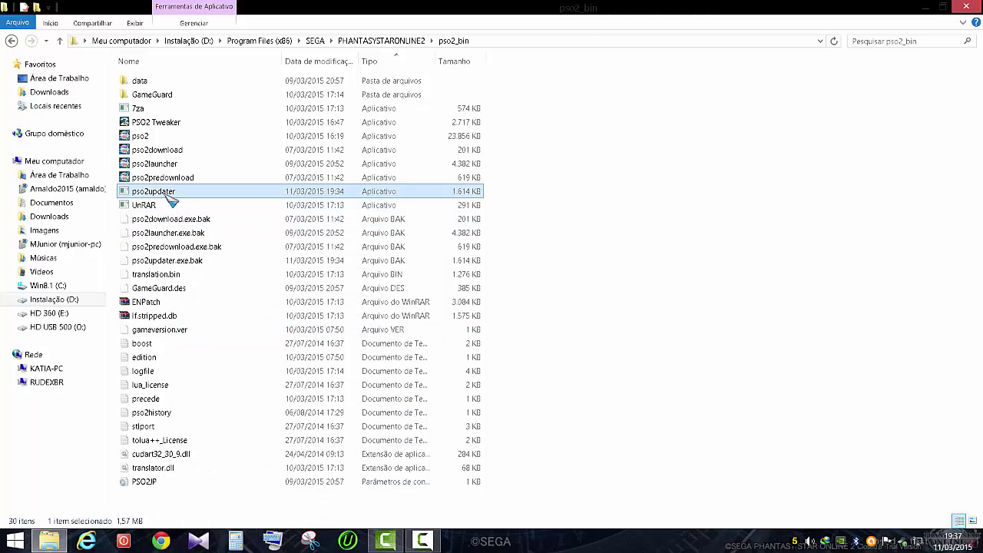
left_click_drag(172, 200, 182, 137)
left_click_drag(154, 192, 183, 169)
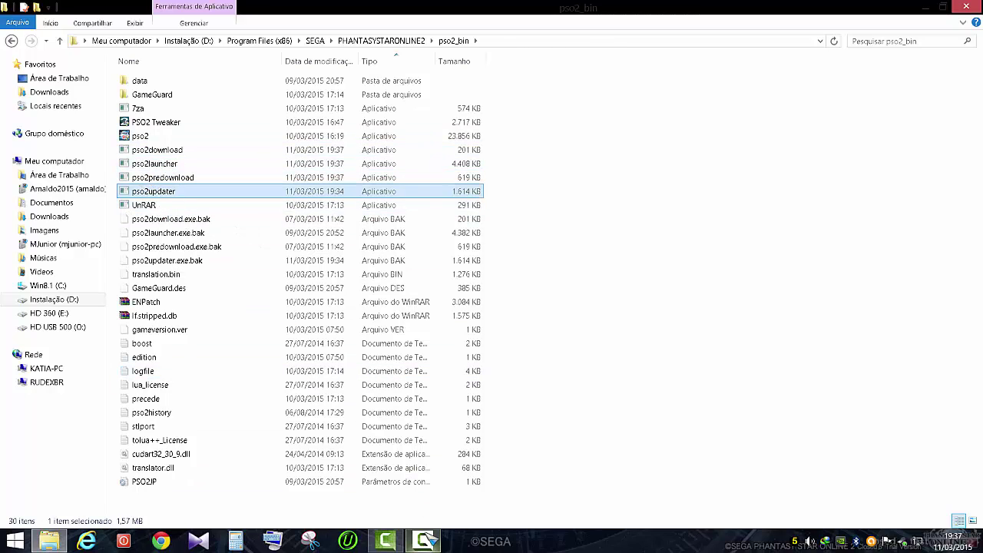
left_click(676, 251)
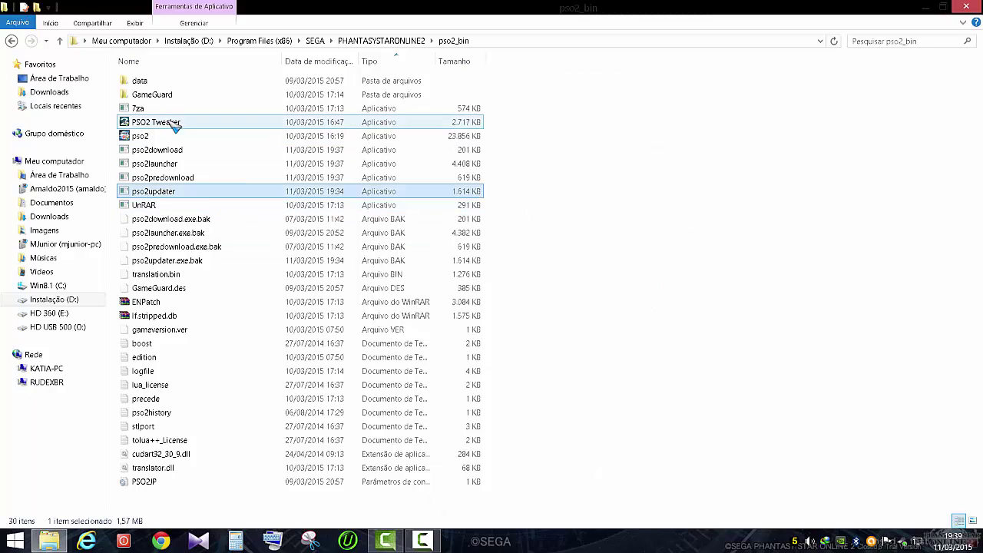
Step: Run pso2launcher from the pso2_bin folder to start the game's file check and update download
left_click(150, 136)
double_click(152, 136)
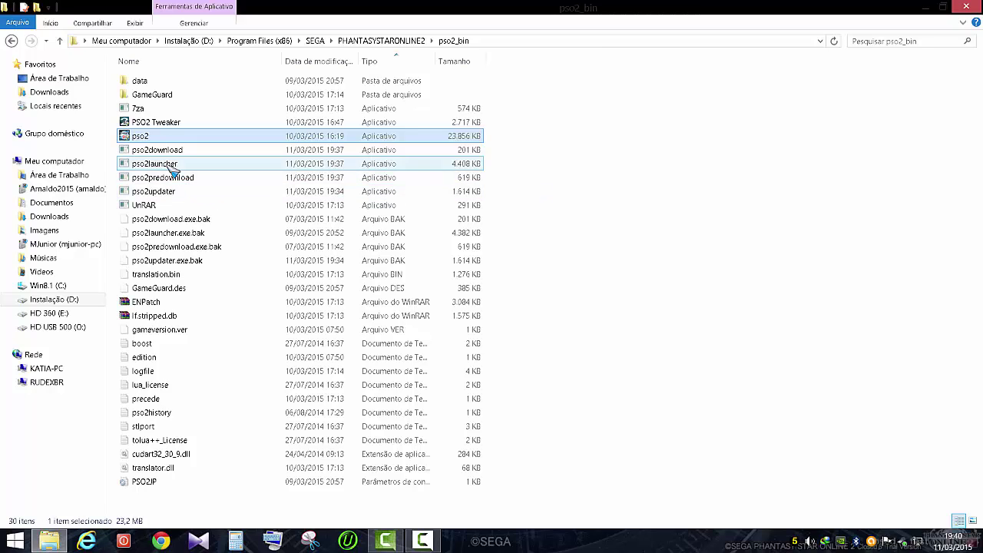
double_click(192, 164)
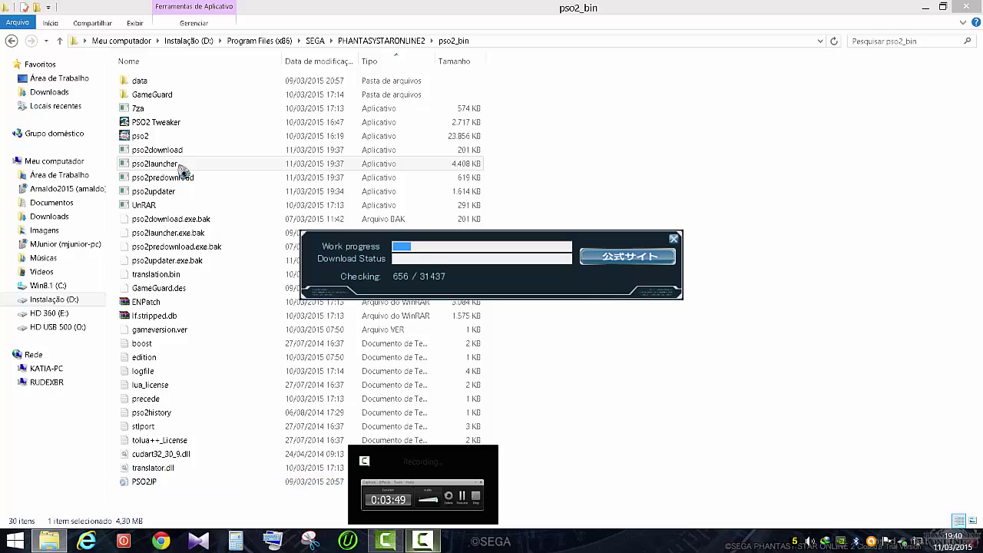
left_click(422, 541)
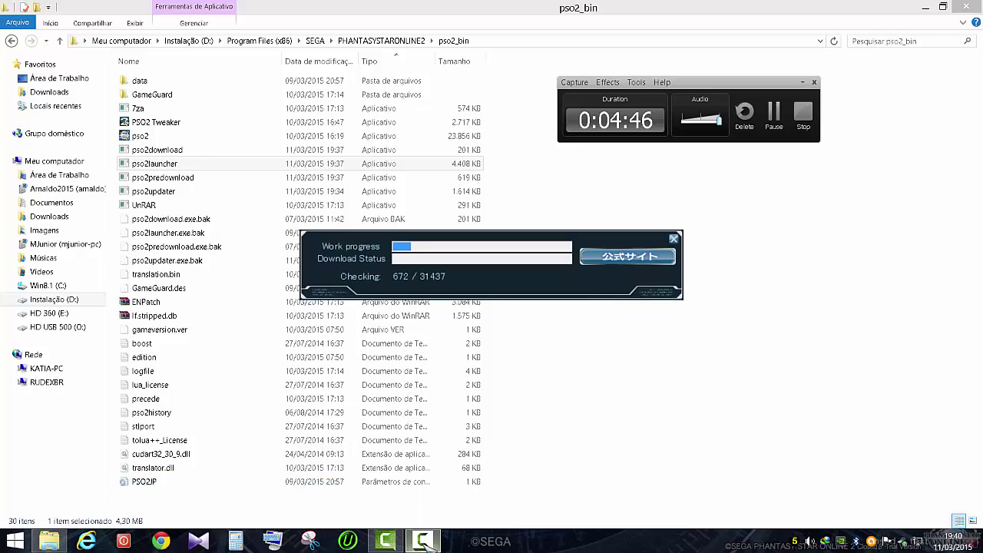
left_click(778, 115)
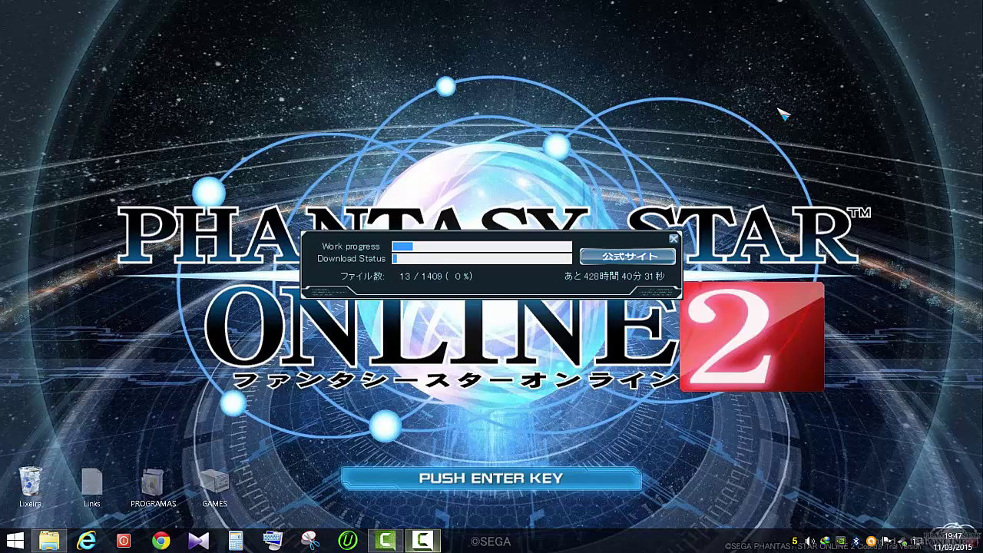
mouse_move(420, 541)
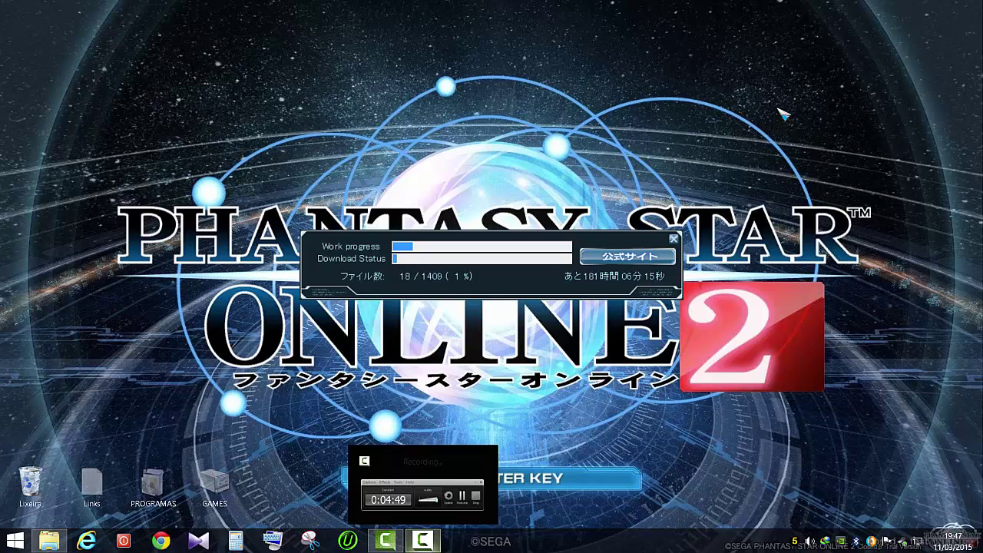
left_click(421, 540)
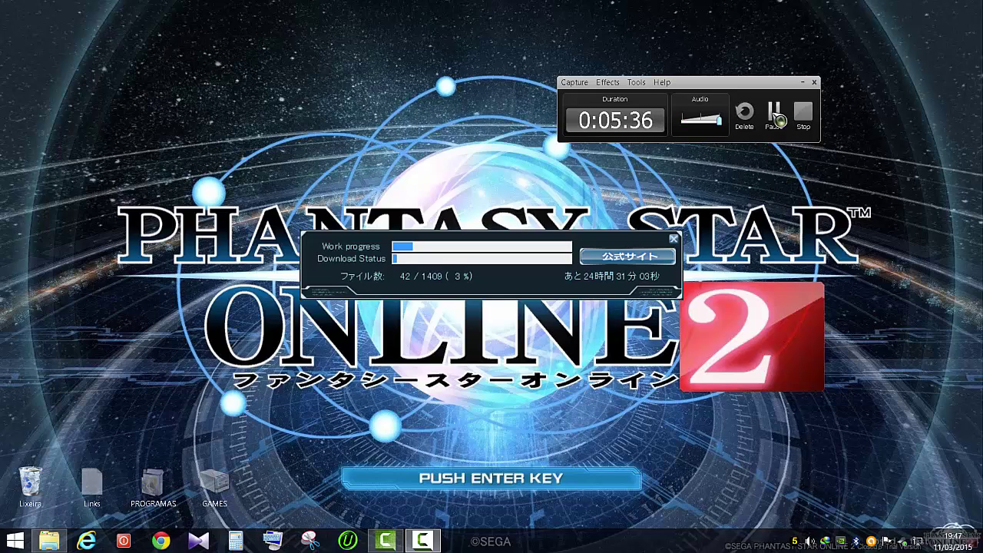
left_click(776, 115)
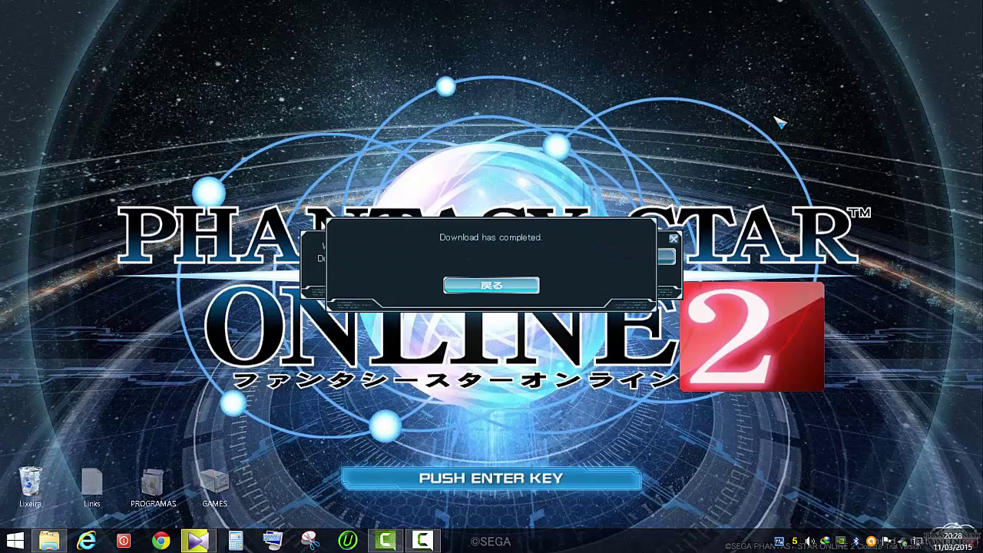
Step: Dismiss the download notice and start the game from the launcher so it checks the game files
key("Return")
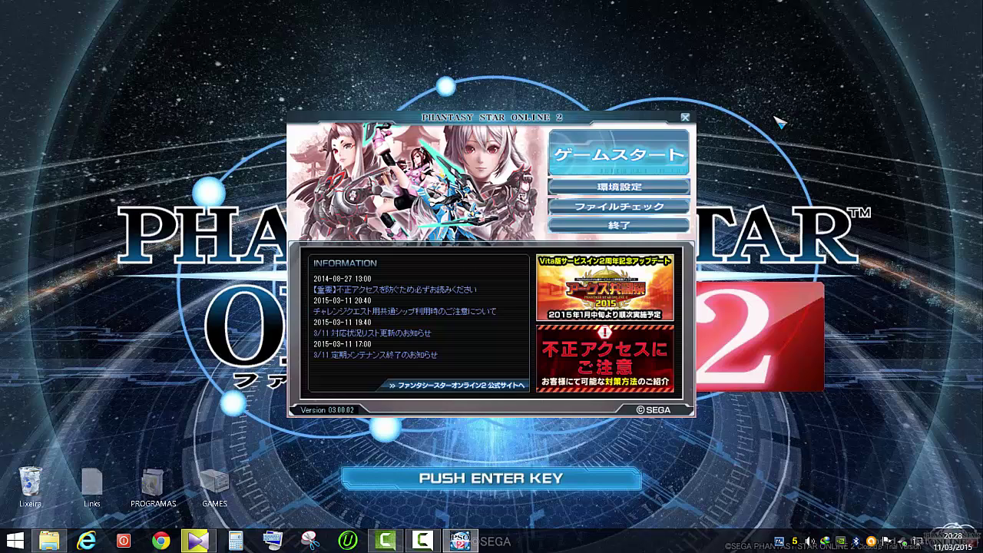
key("Down")
key("Down")
key("Up")
key("Up")
key("Return")
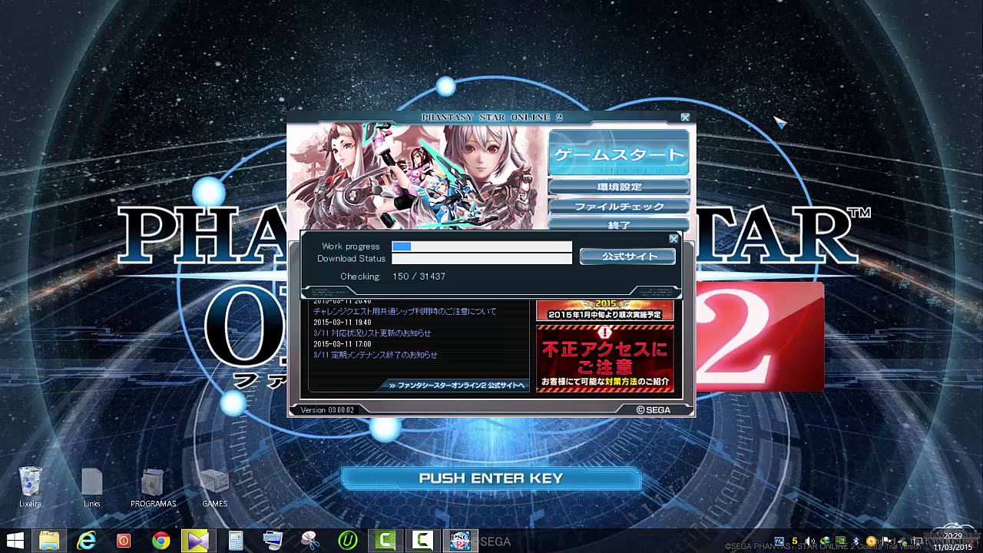
Step: Let the launcher's file check and download finish, and dismiss its completion notice
key("F9")
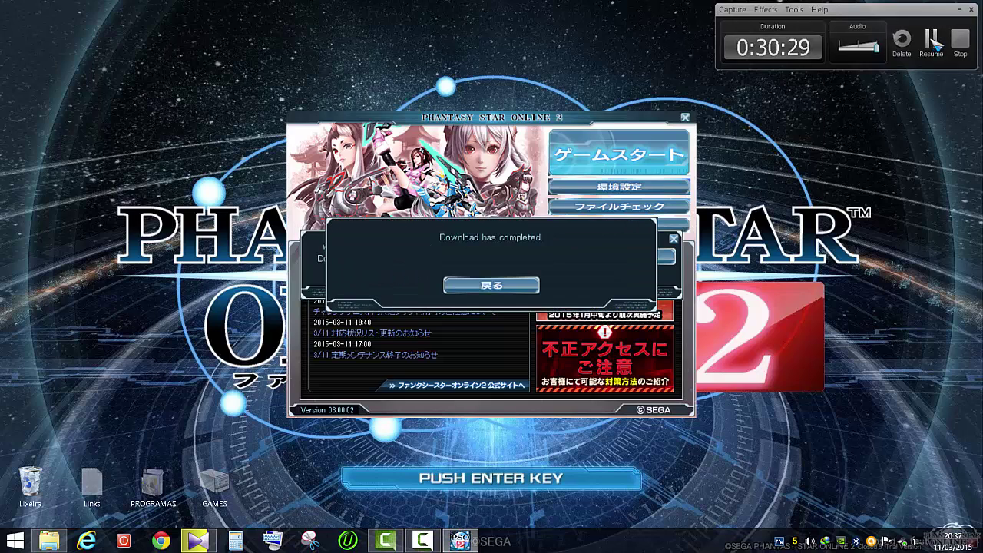
left_click(936, 45)
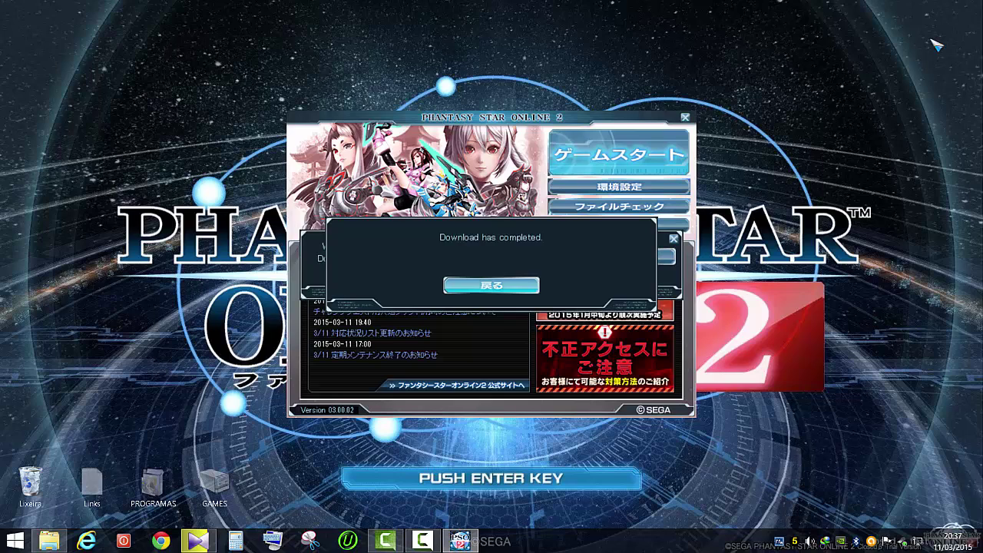
key("Return")
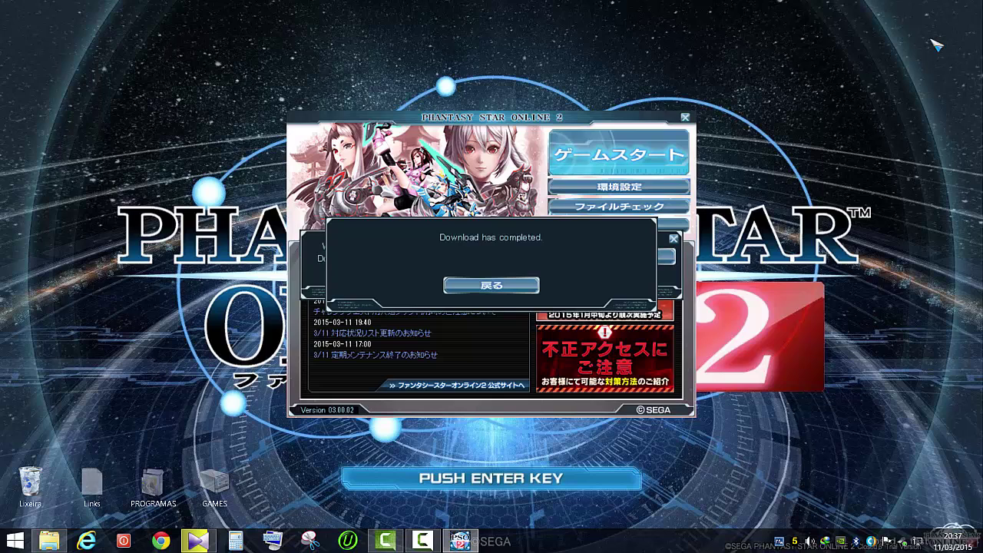
key("Return")
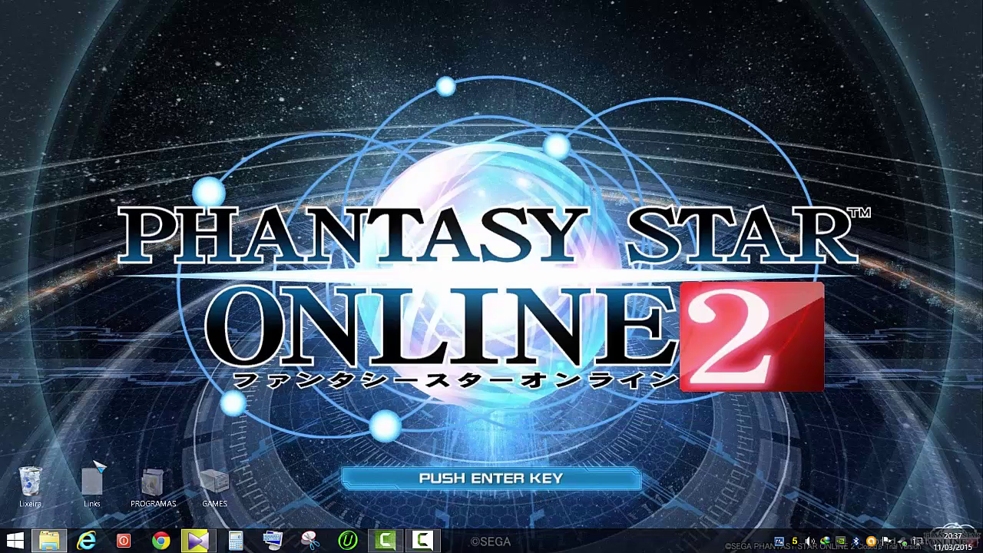
Step: Return to the pso2_bin folder, enable permission inheritance in pso2's advanced security settings, and close its properties
left_click(54, 544)
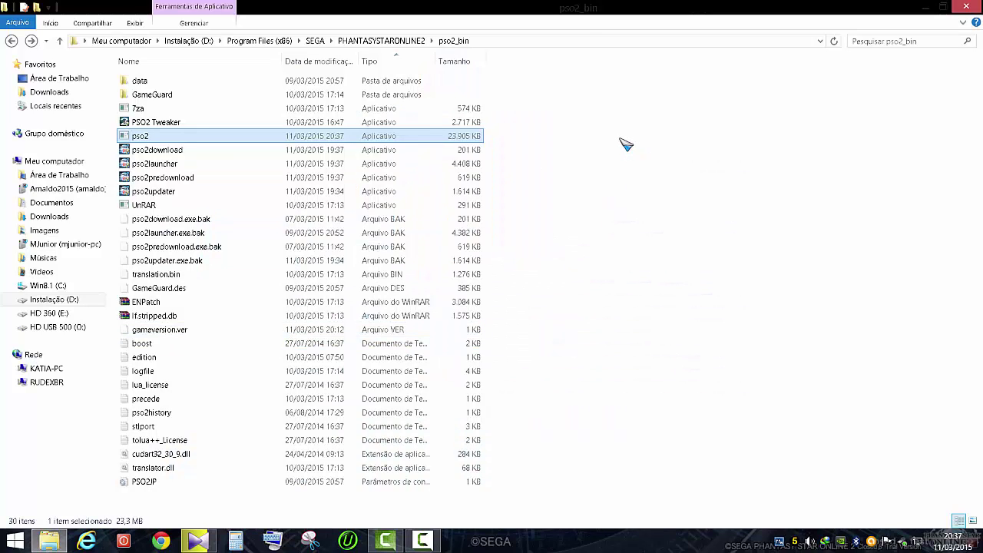
right_click(146, 139)
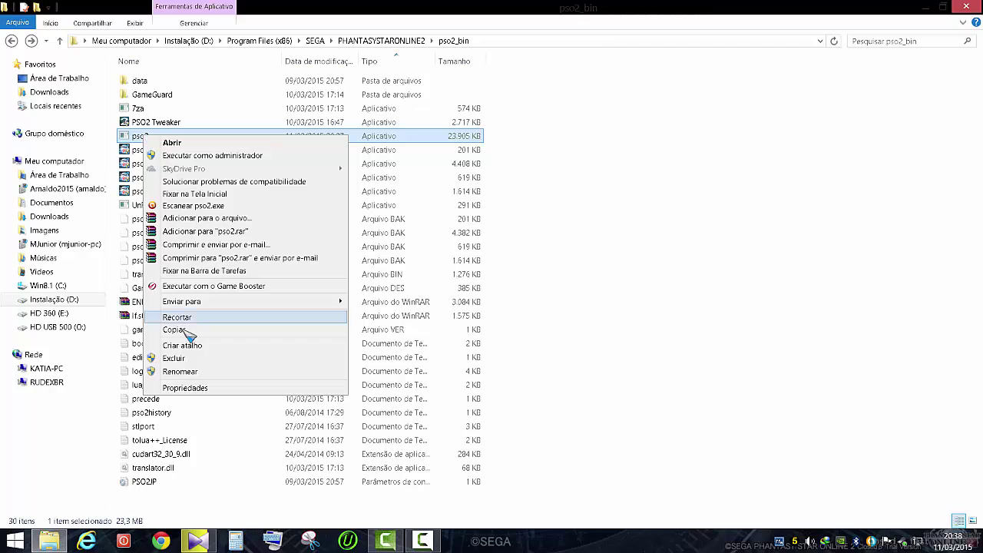
left_click(203, 388)
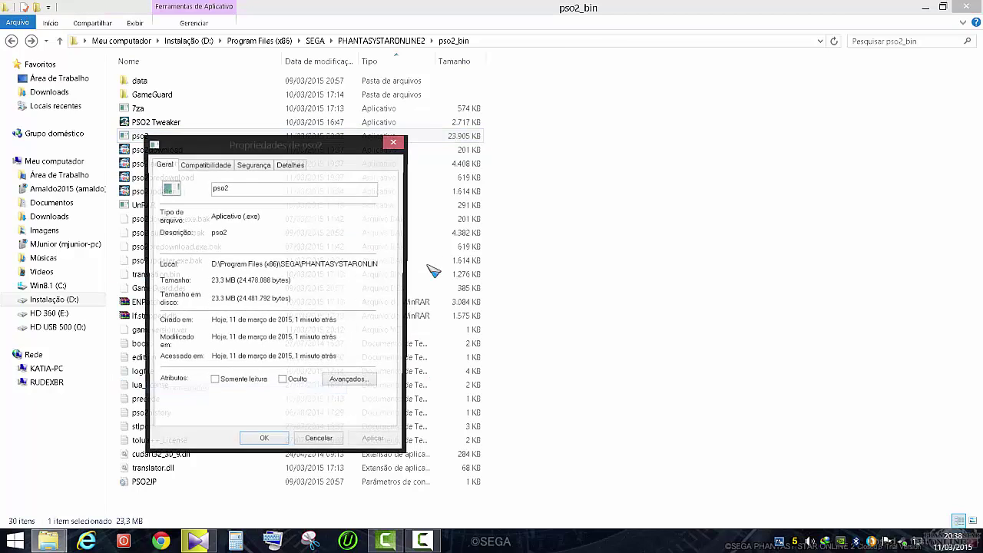
left_click(255, 166)
left_click(349, 396)
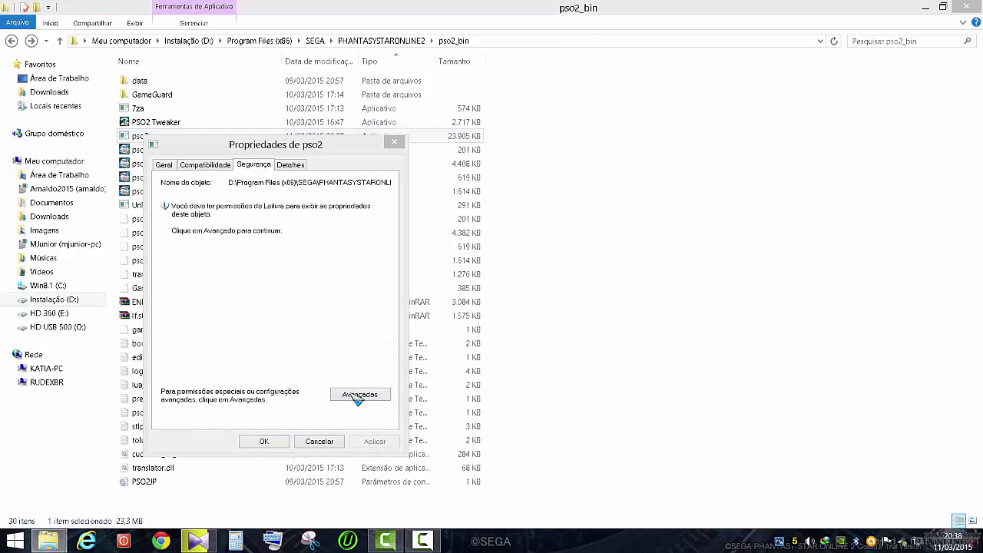
left_click(293, 243)
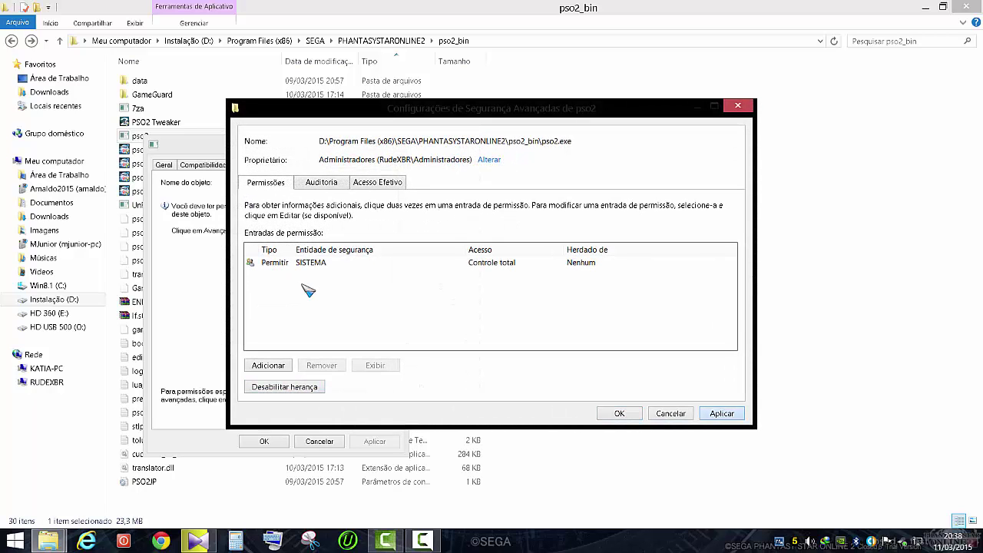
left_click(600, 414)
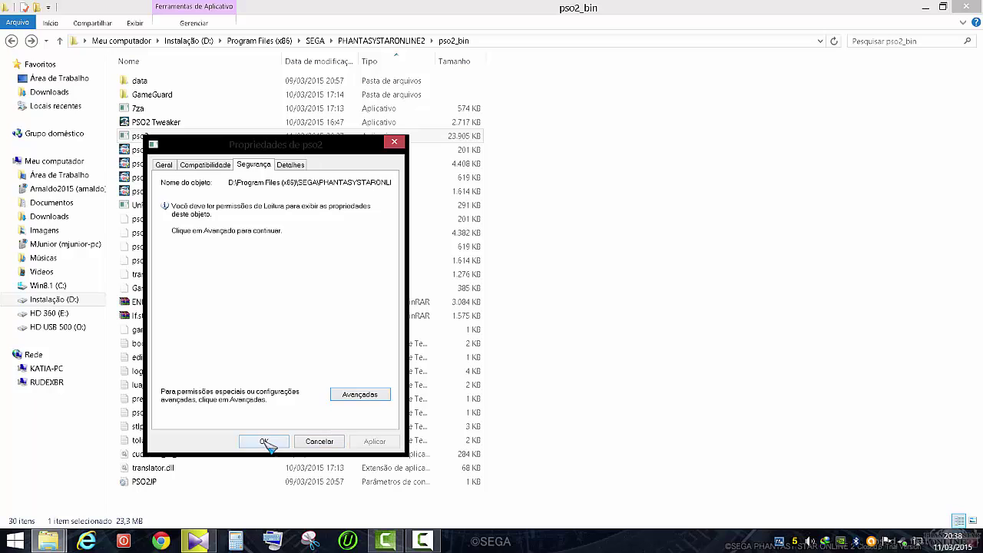
left_click(265, 442)
Step: Reopen pso2's security permissions, add every user and group found on the computer, and confirm the changes
right_click(146, 135)
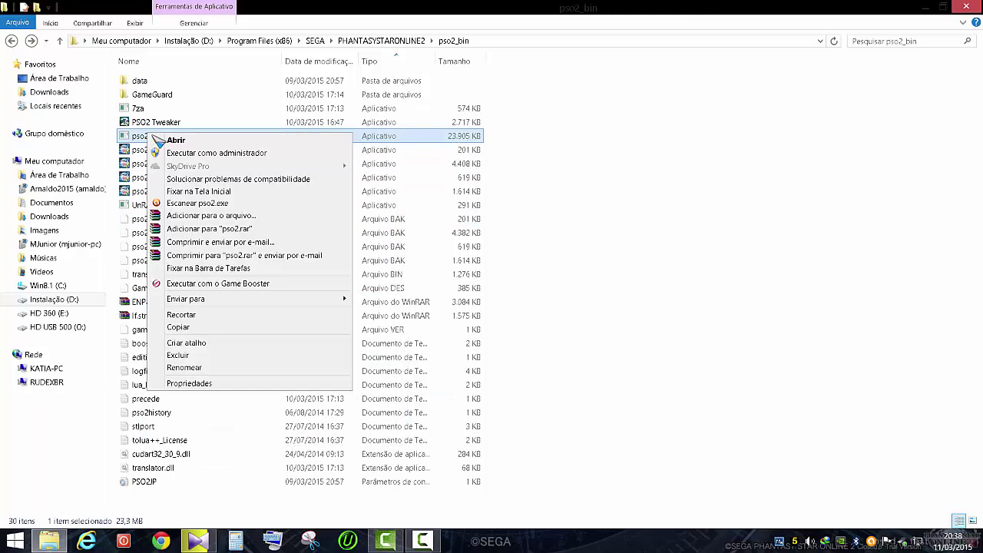
left_click(189, 383)
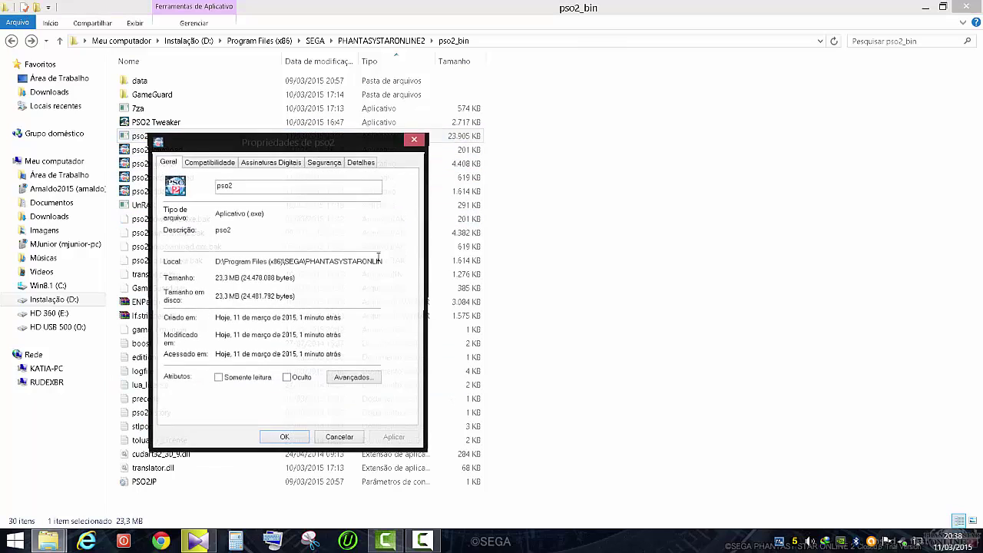
left_click(323, 162)
left_click(380, 277)
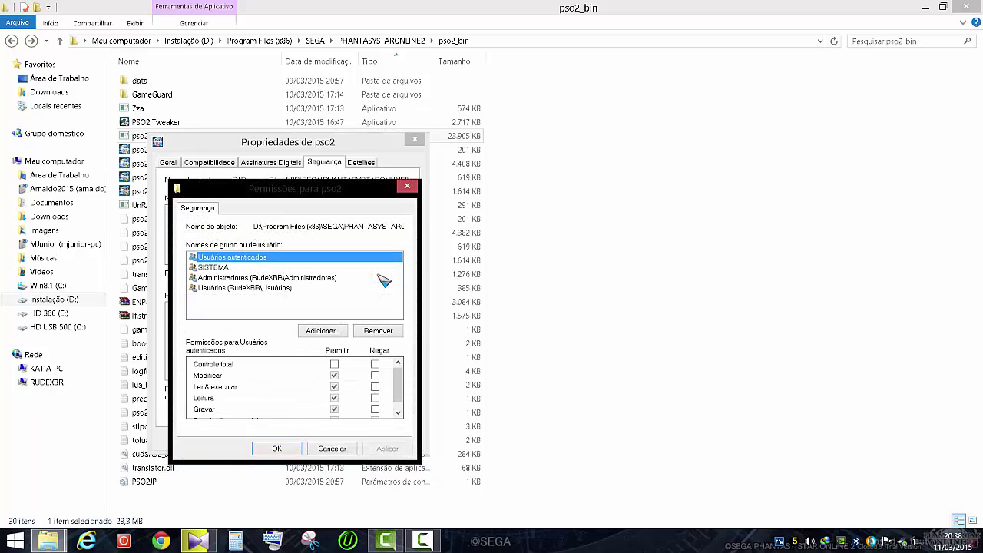
key("Tab")
key("Return")
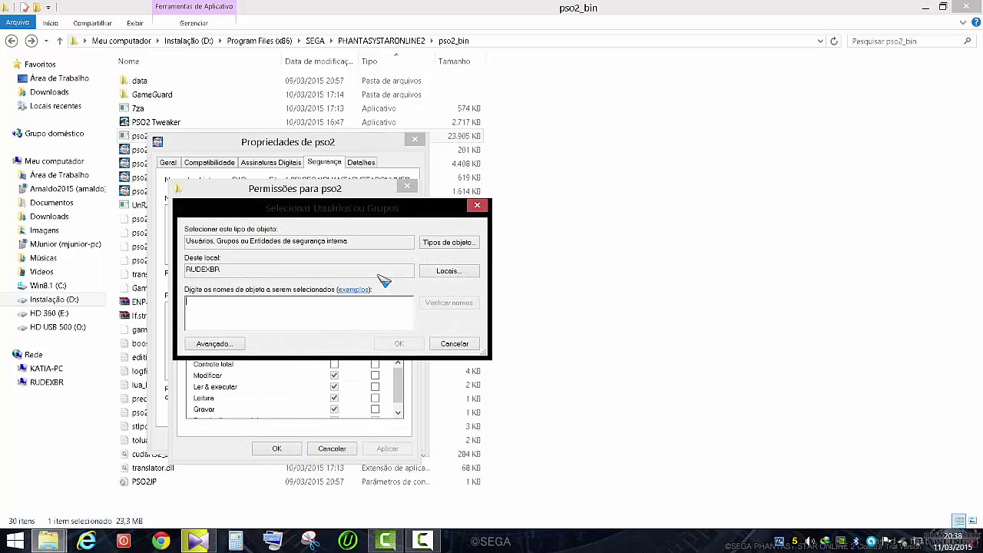
key("alt+a")
key("alt+n")
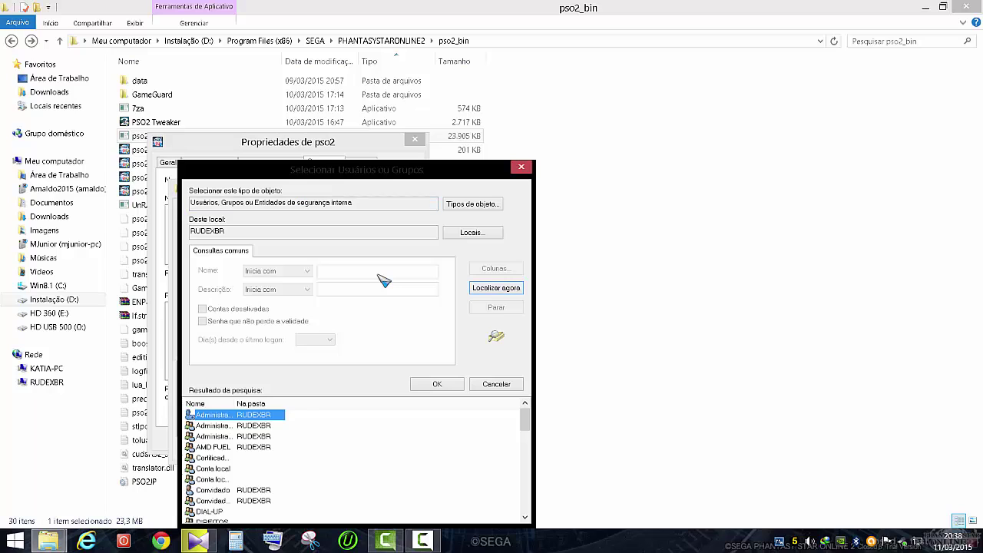
key("shift+End")
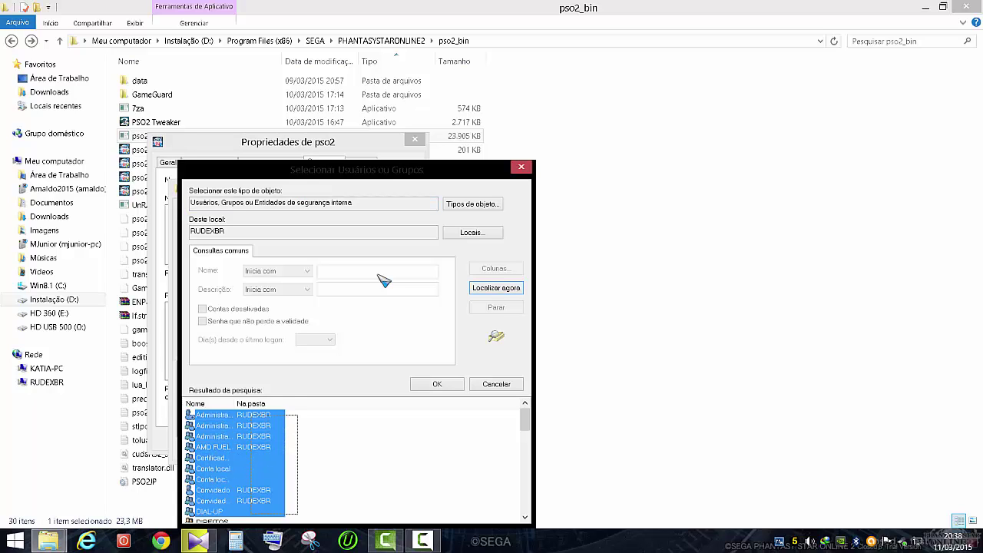
key("Return")
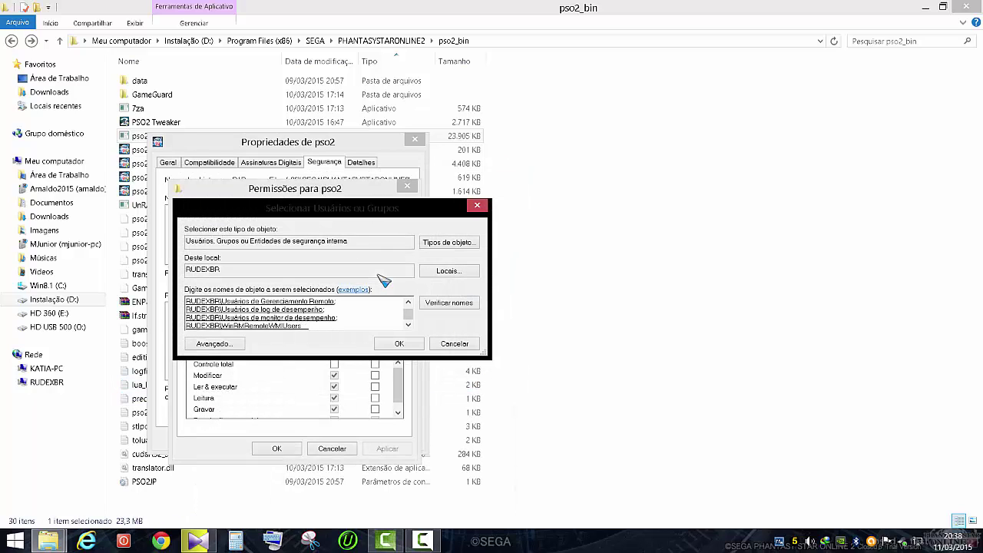
key("Return")
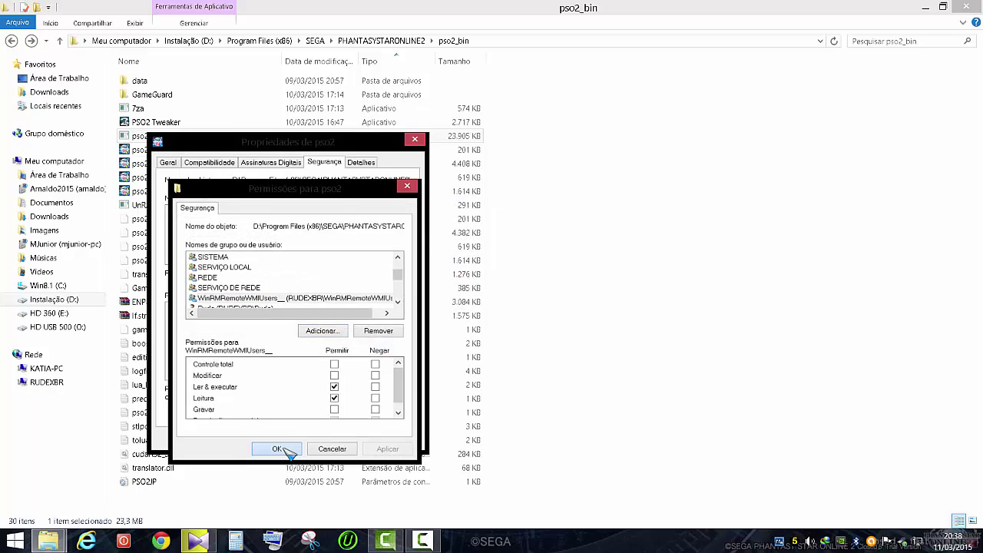
left_click(276, 449)
left_click(283, 499)
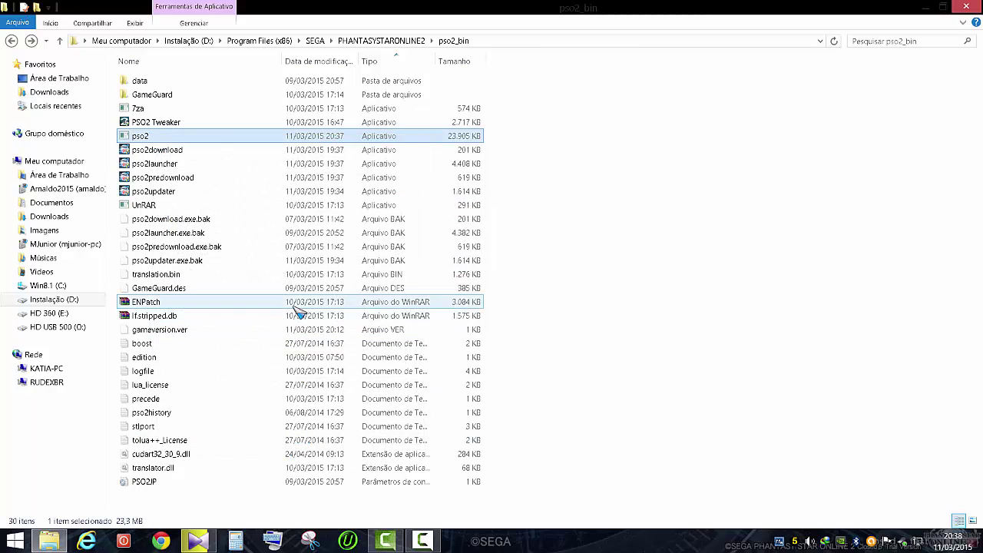
Step: Run pso2launcher from the pso2_bin folder, minimize the folder window, and dismiss the notice once the update check finishes
left_click(178, 165)
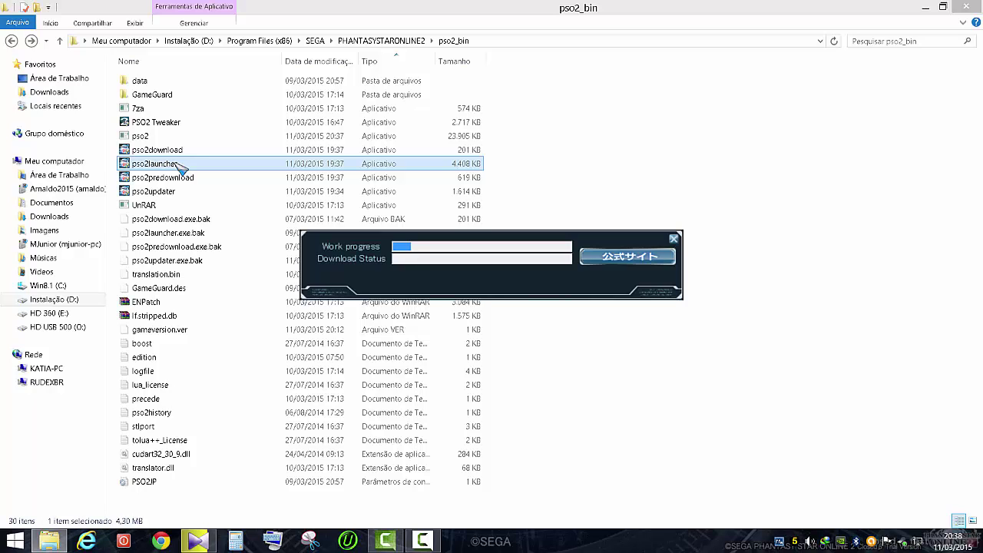
left_click(925, 8)
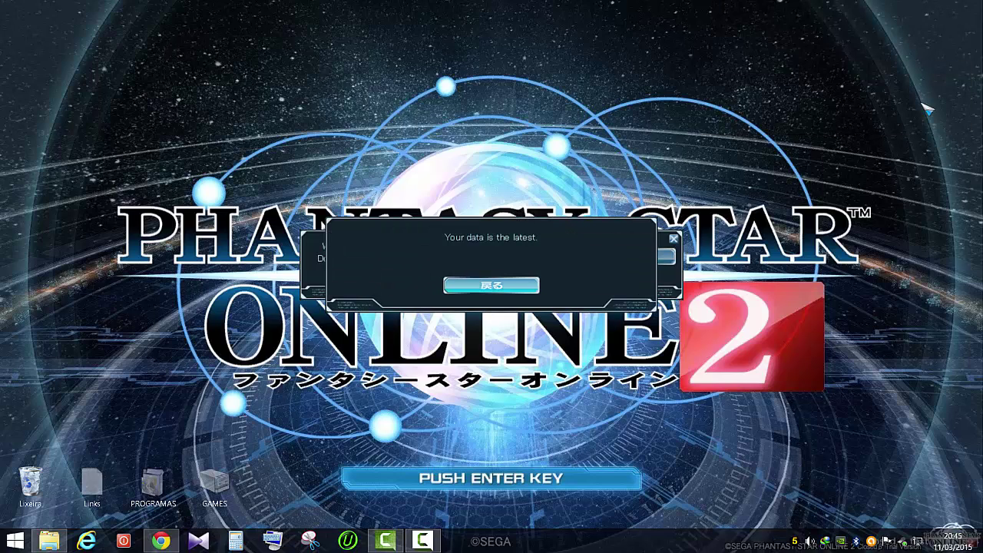
key("Return")
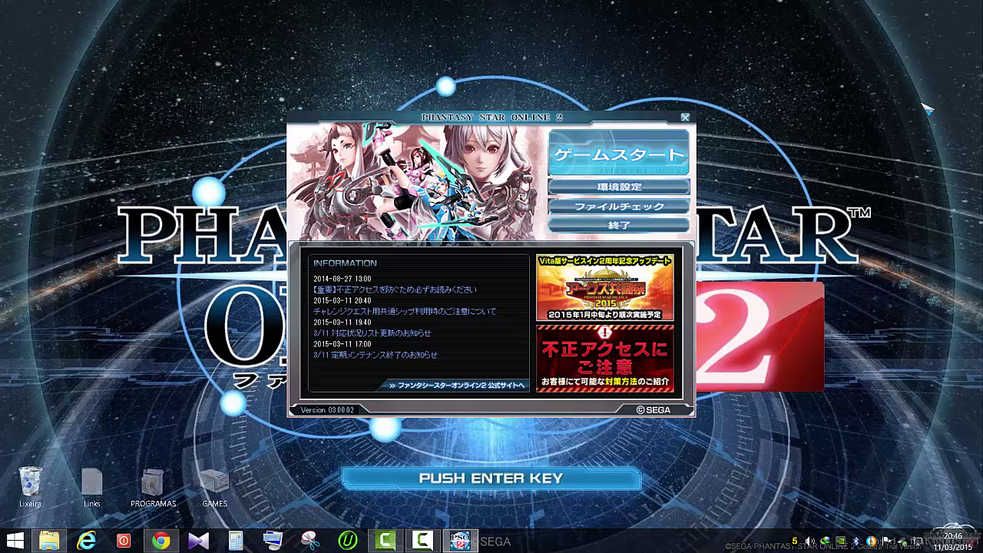
Step: Start Phantasy Star Online 2 from the launcher and agree to its terms of use
key("Return")
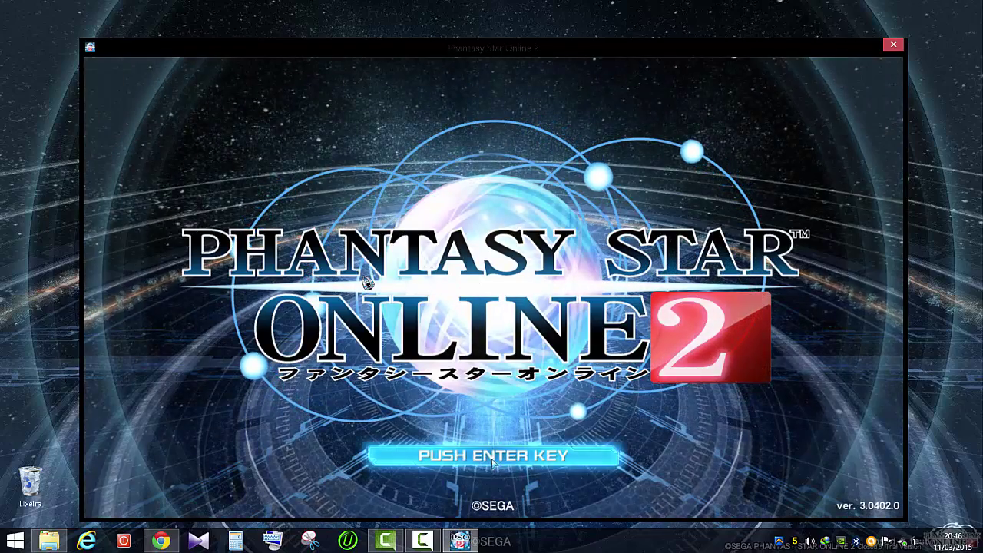
key("Return")
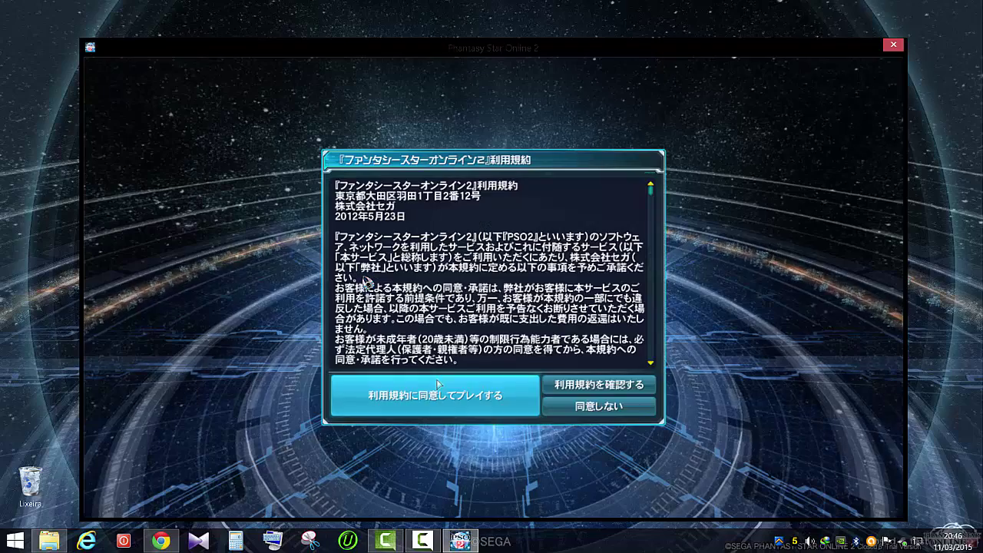
left_click(487, 395)
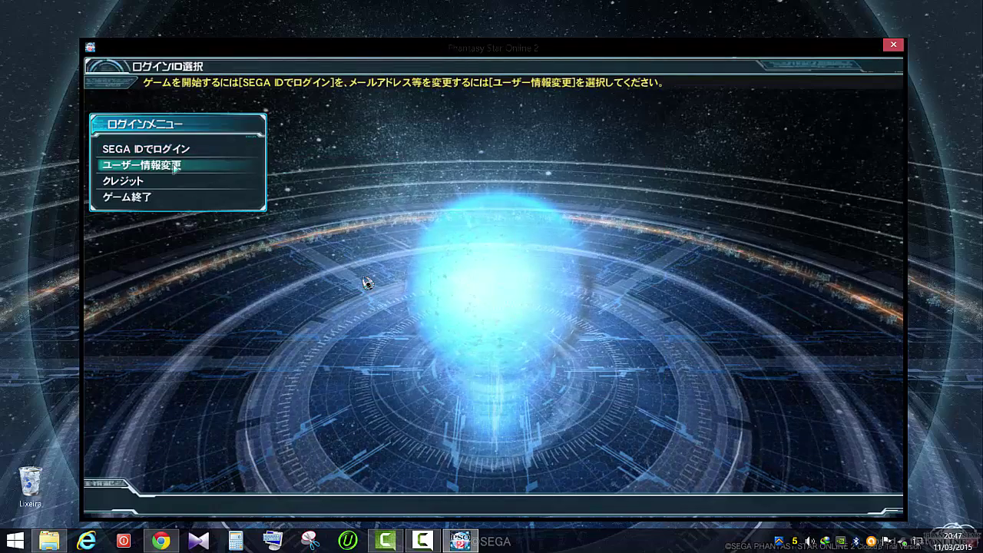
Step: Choose to log in with a SEGA ID and select Ship06:ケン as the server
left_click(156, 150)
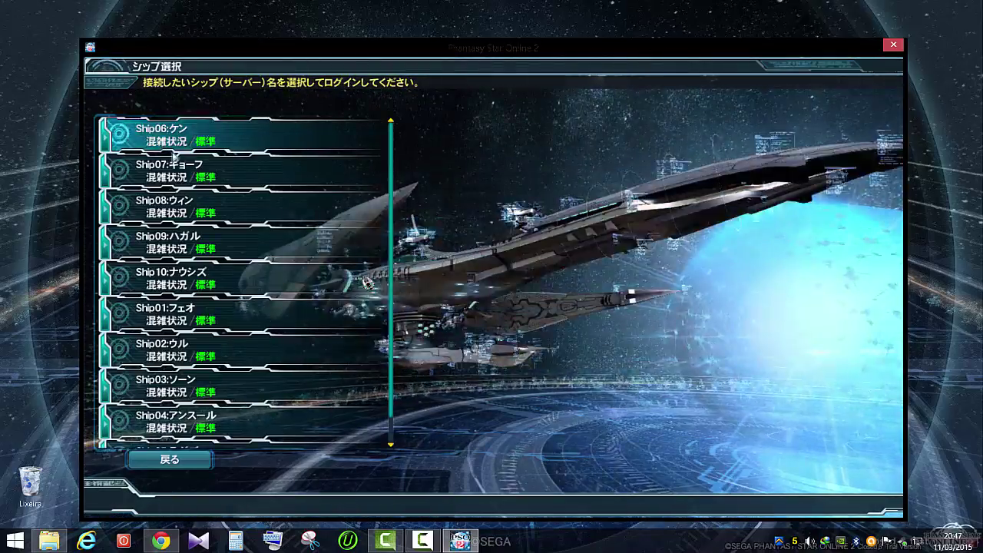
scroll(369, 284, "down", 1)
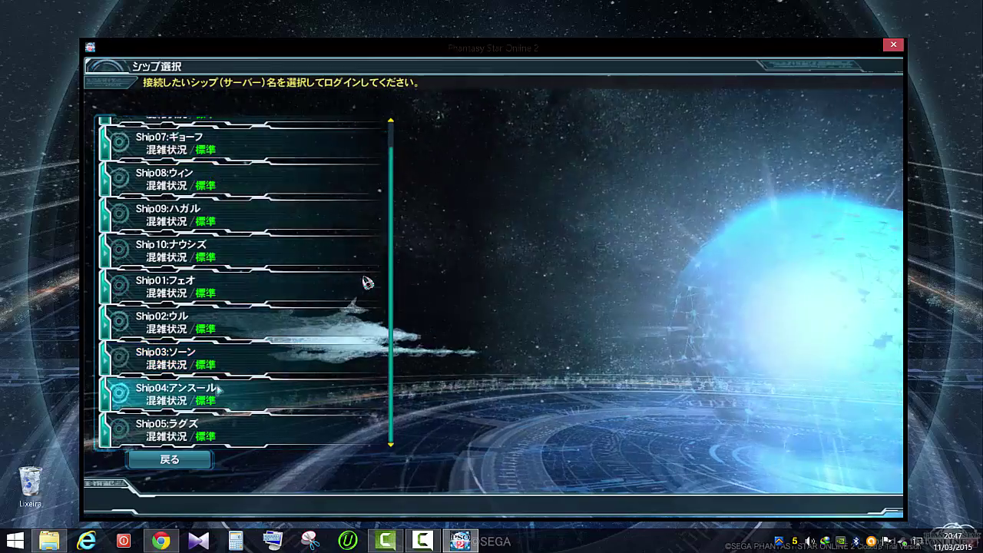
scroll(367, 283, "up", 1)
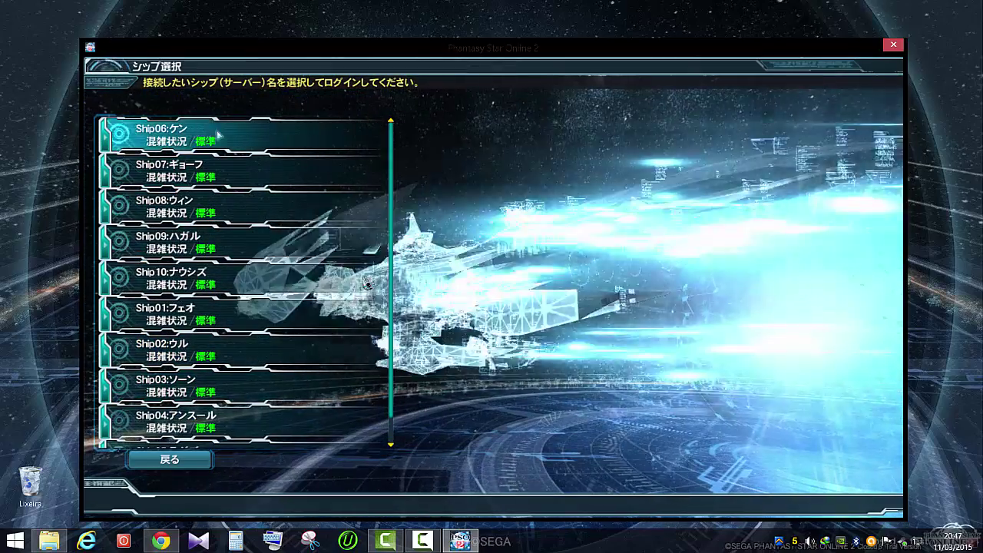
left_click(218, 135)
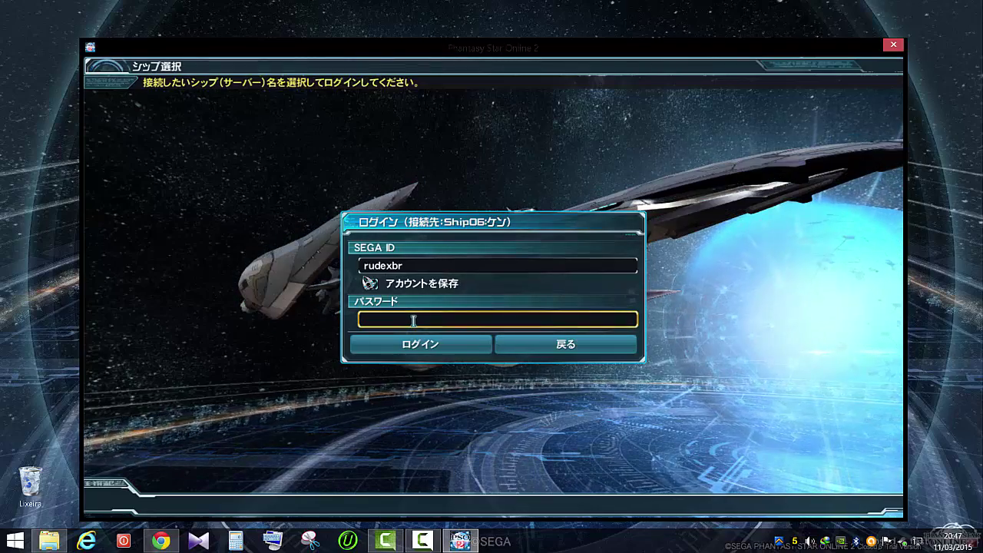
Step: Enter the account password, log in to the ship, and open character selection
type("********")
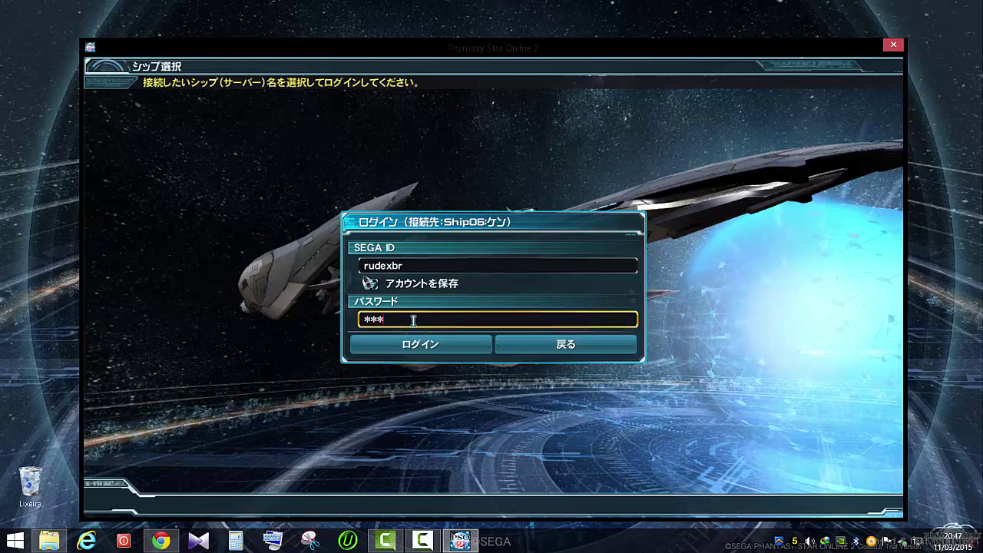
type("***")
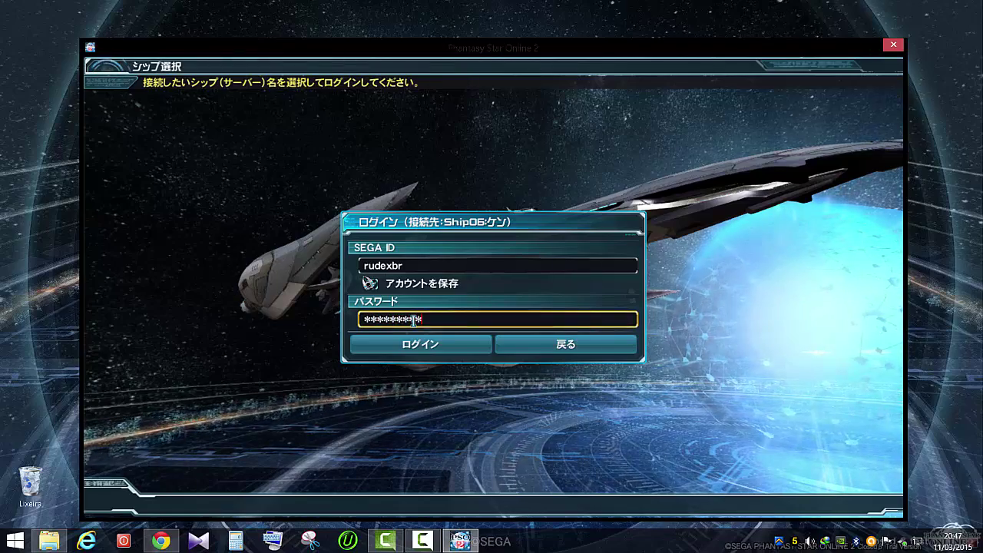
left_click(449, 350)
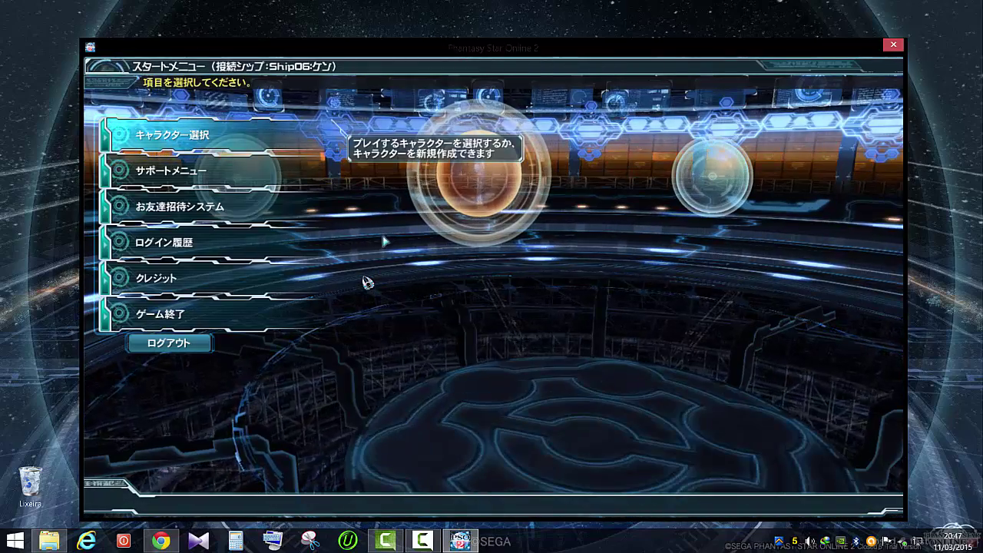
left_click(187, 136)
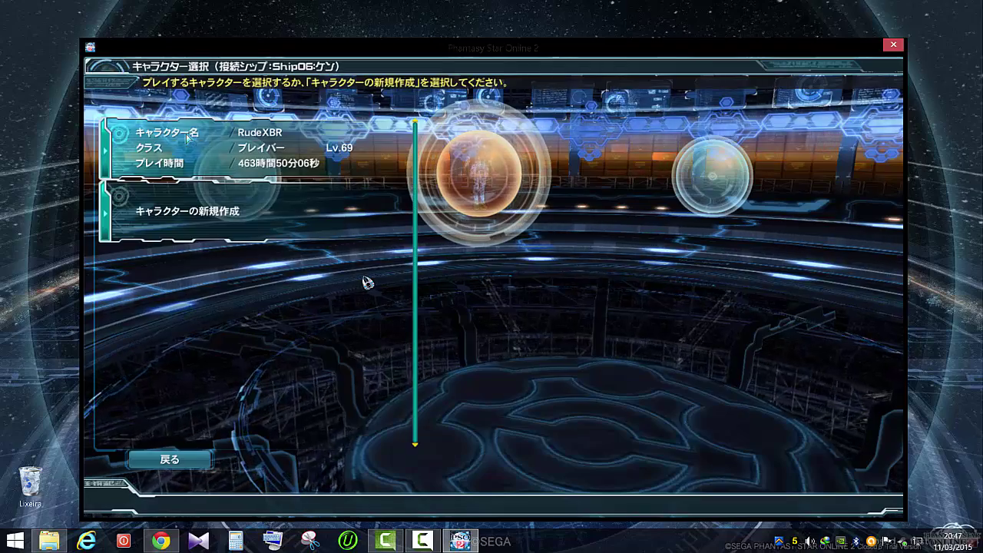